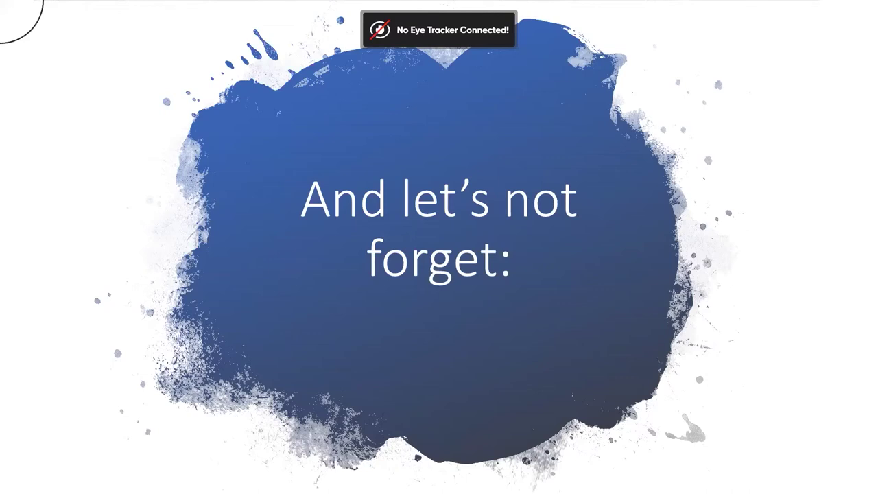
key(Right)
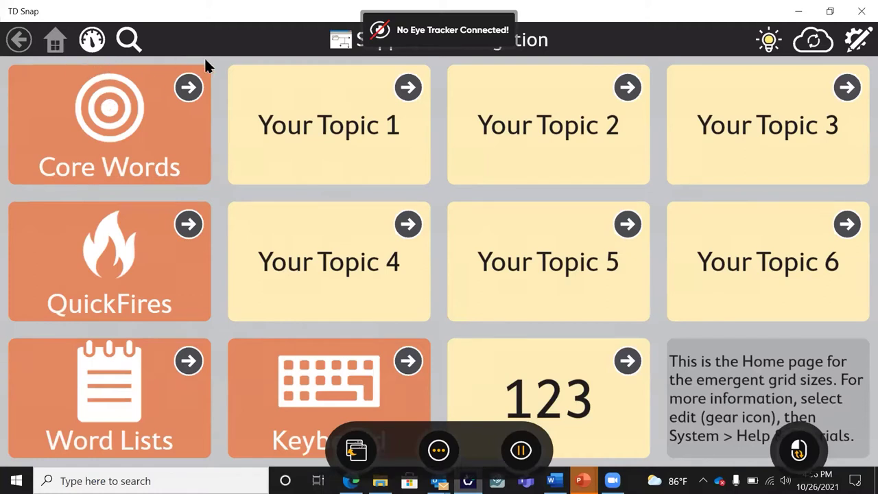
Open the Core Words page in edit mode and restore the maximized window to a smaller size.
click(153, 136)
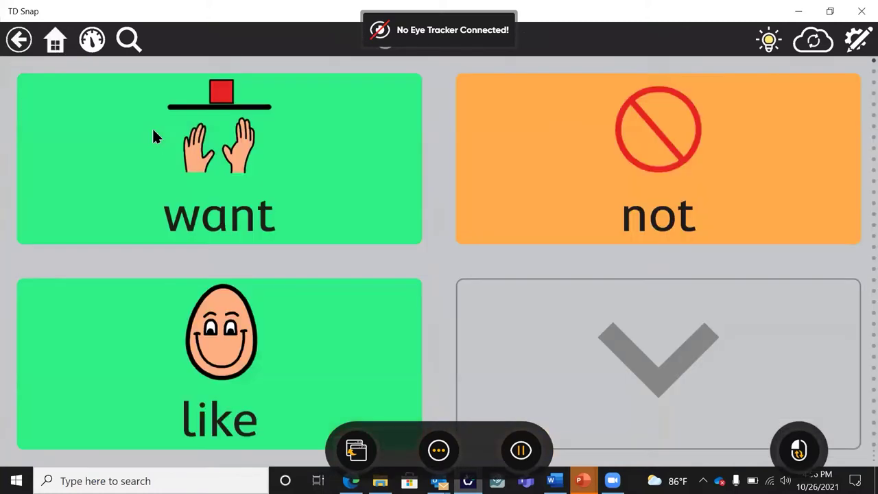
click(858, 40)
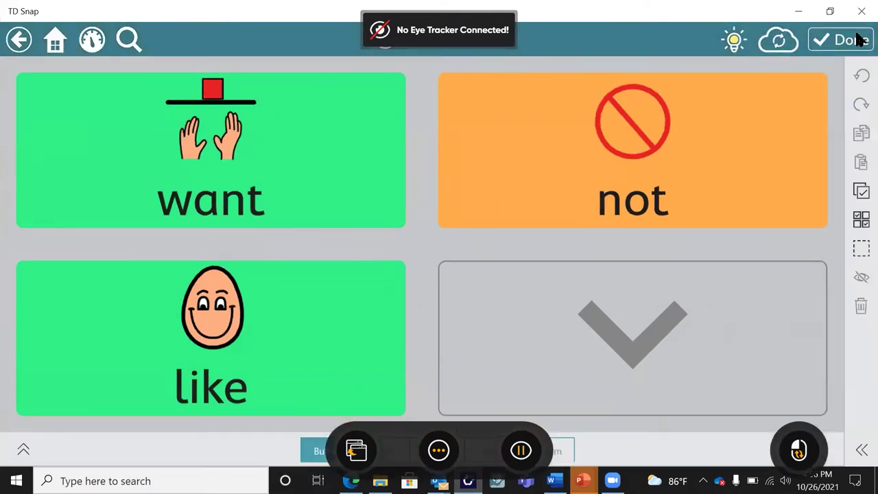
double_click(635, 13)
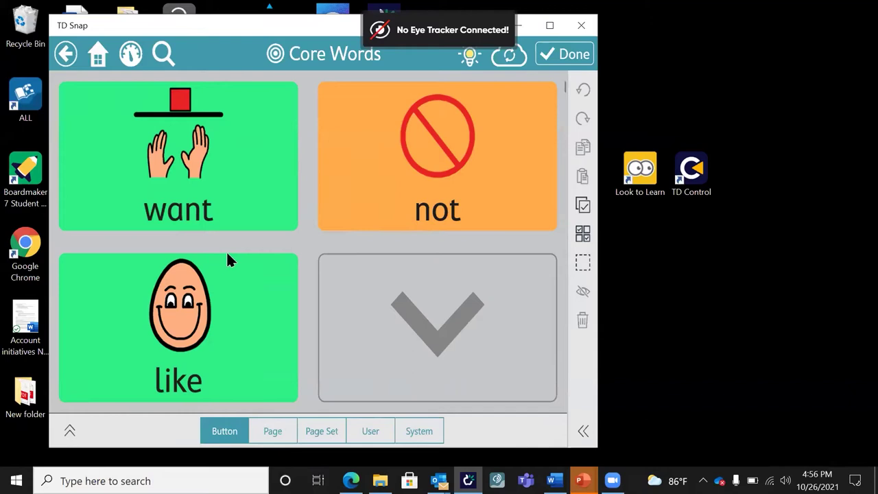
Set the user's access method to Touch Enter and look through its options.
click(370, 431)
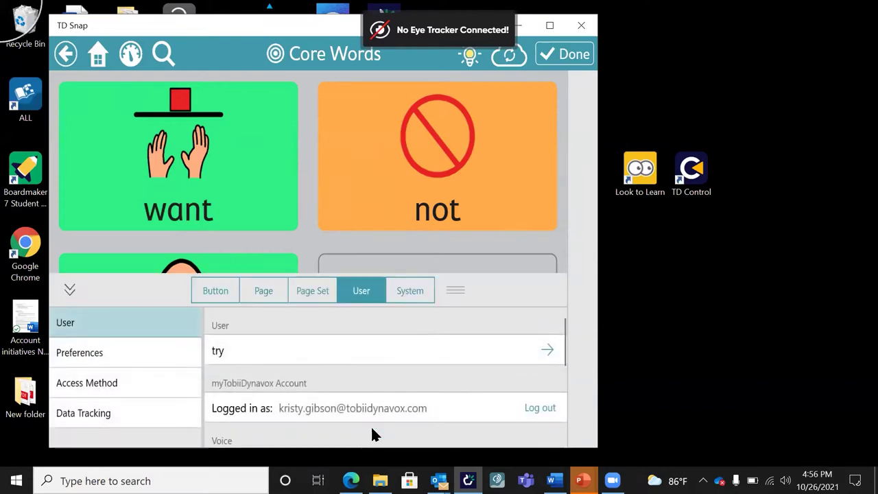
click(114, 376)
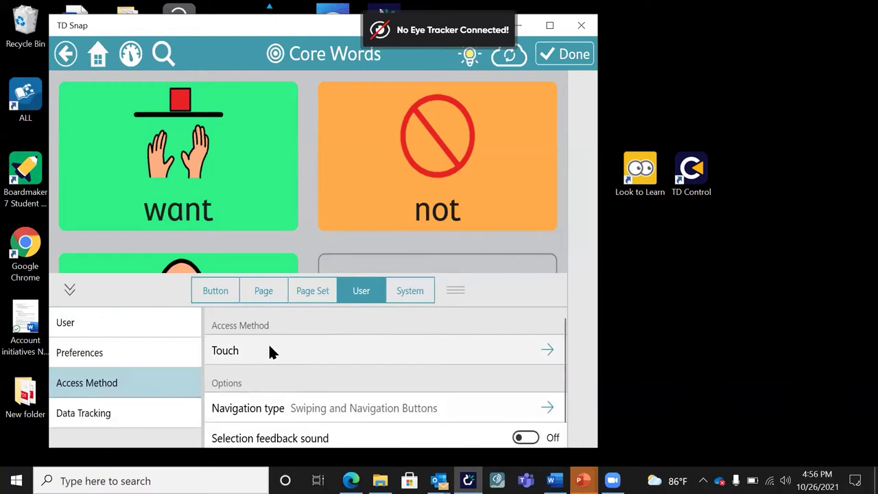
click(270, 346)
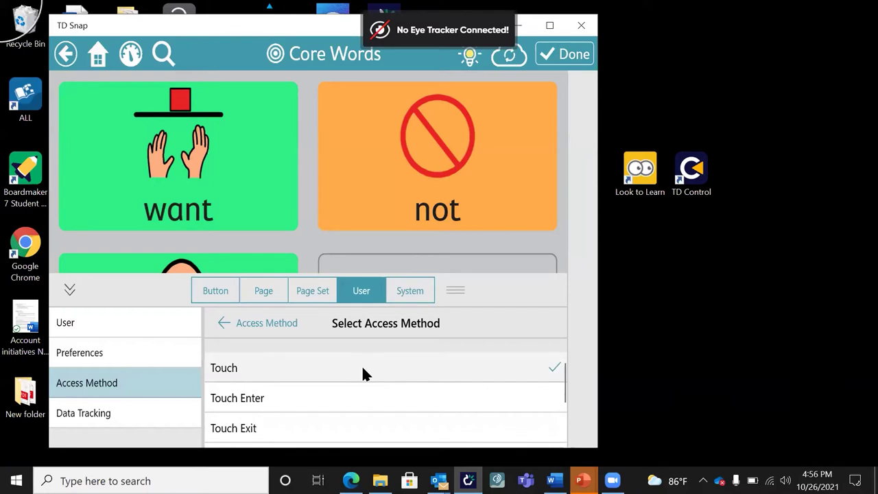
click(355, 399)
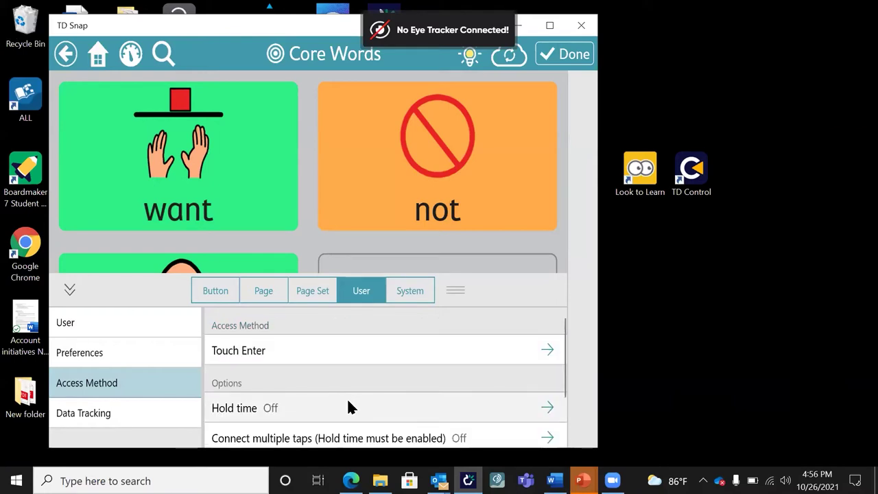
scroll(345, 405, down, 1)
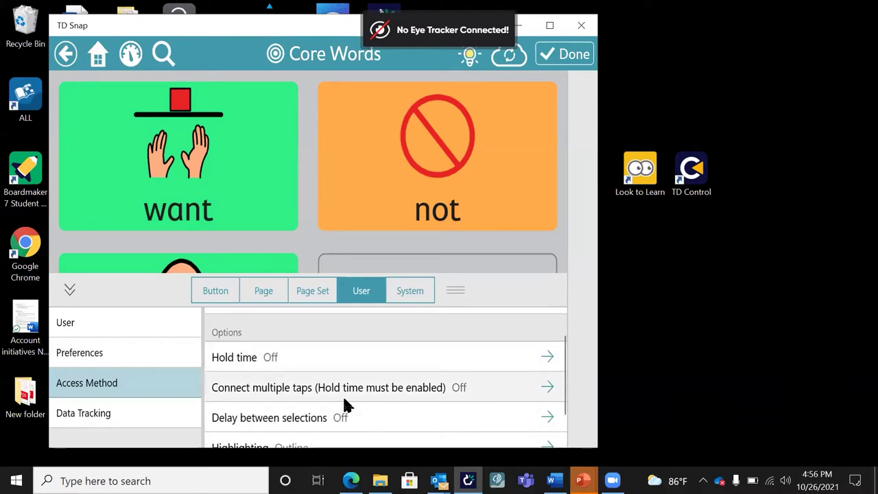
scroll(305, 385, up, 1)
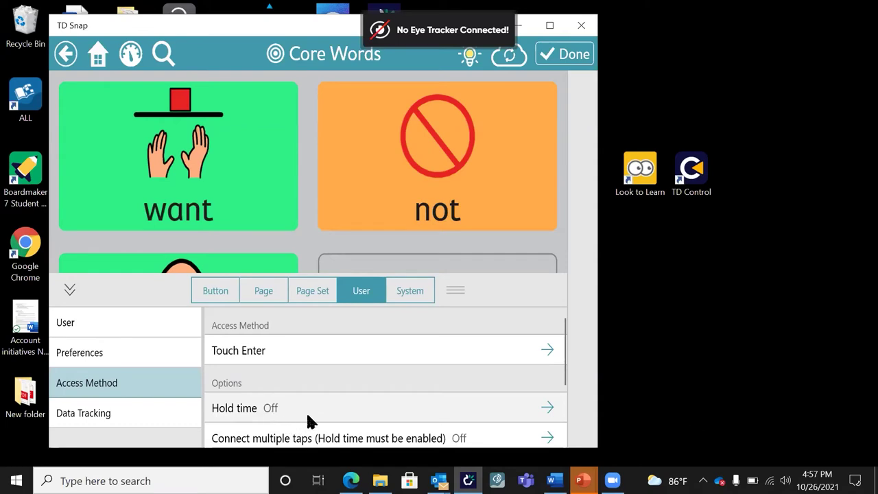
Try Touch Exit as the access method, followed by Mouse Dwell.
click(308, 348)
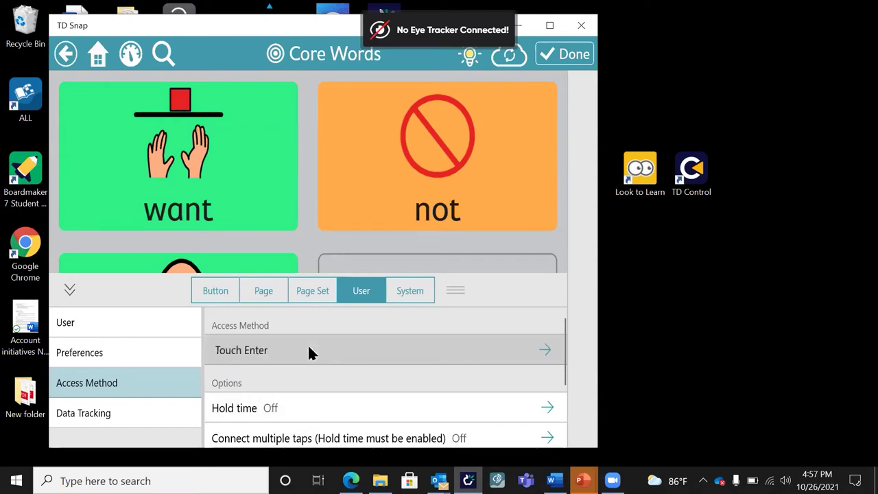
click(307, 420)
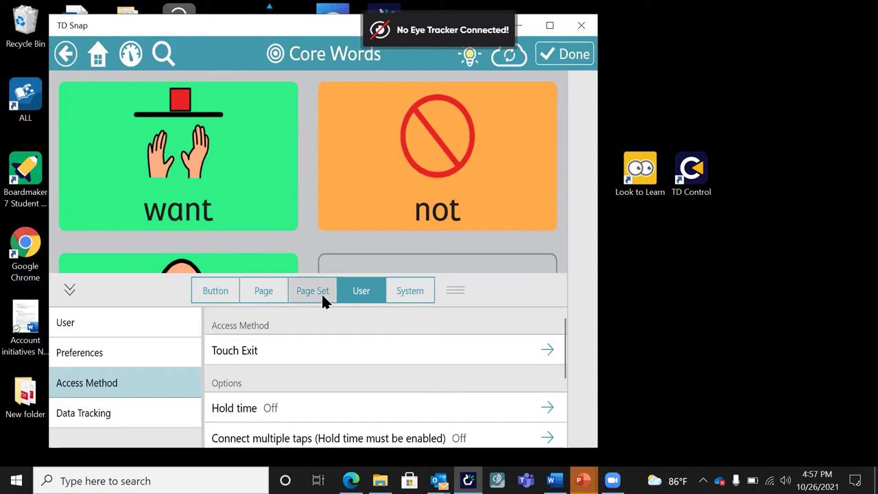
click(263, 347)
scroll(298, 390, down, 2)
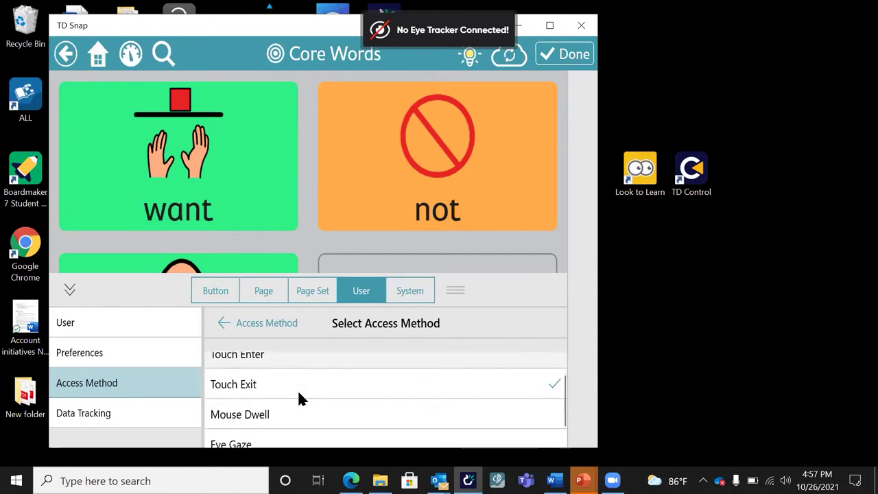
scroll(328, 395, down, 1)
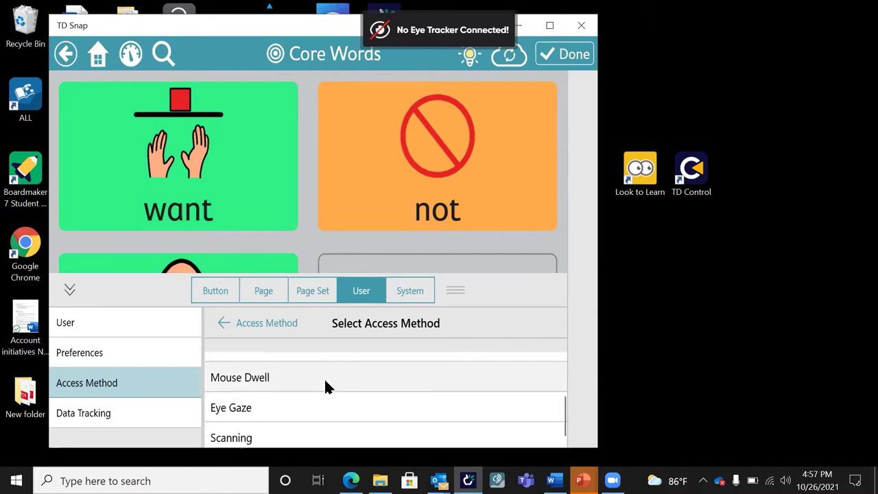
scroll(321, 374, down, 1)
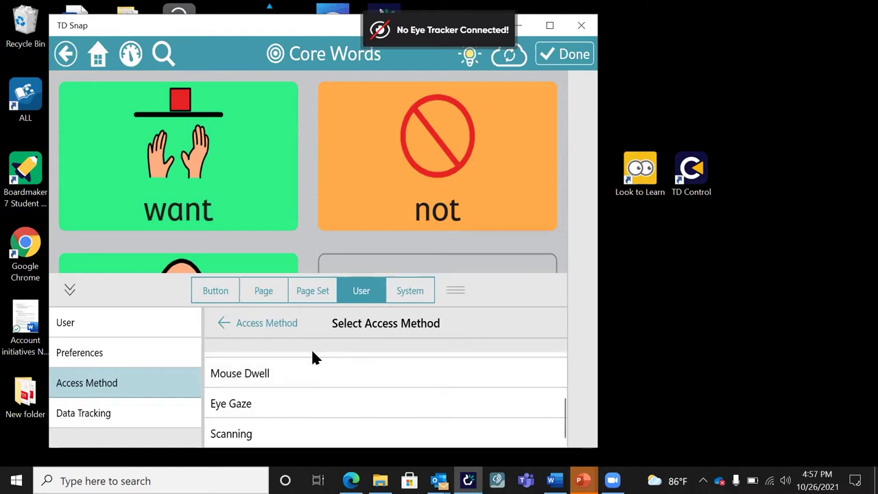
click(312, 365)
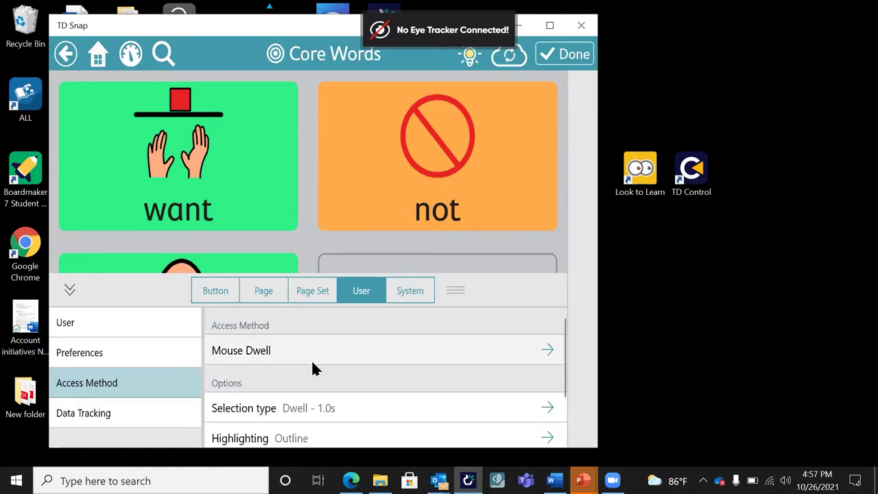
Set the user's access method to Scanning.
click(251, 350)
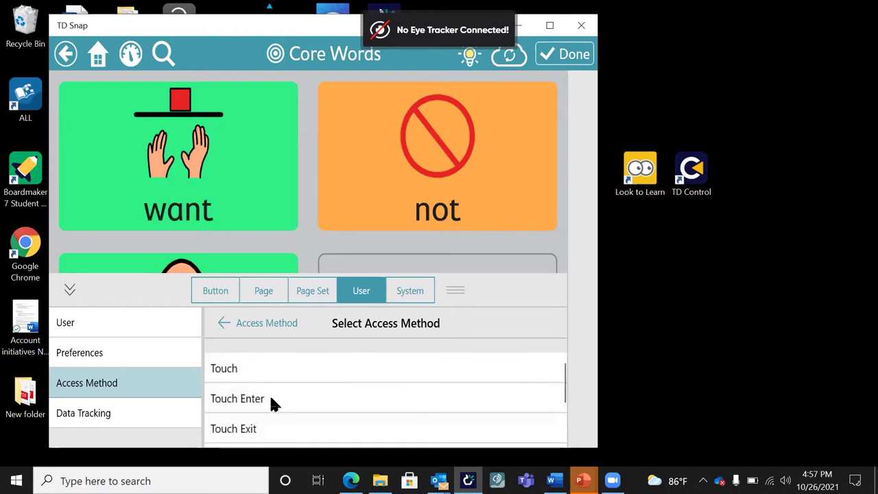
scroll(282, 422, down, 2)
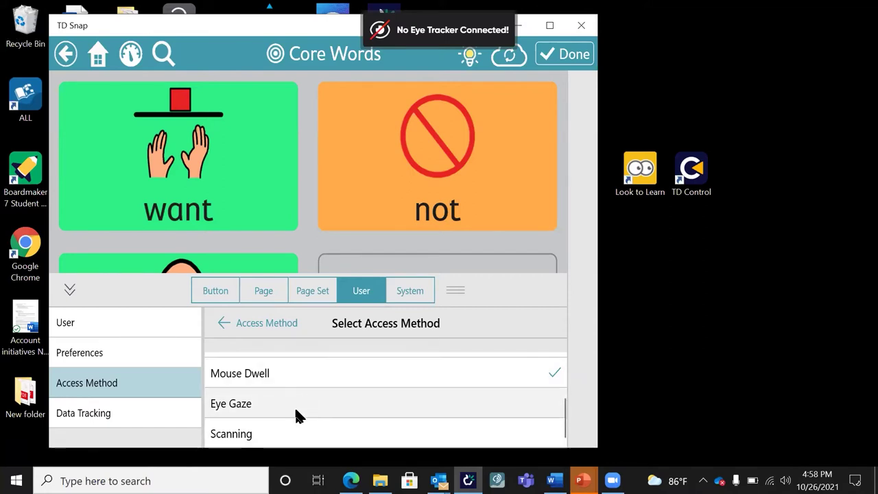
click(273, 434)
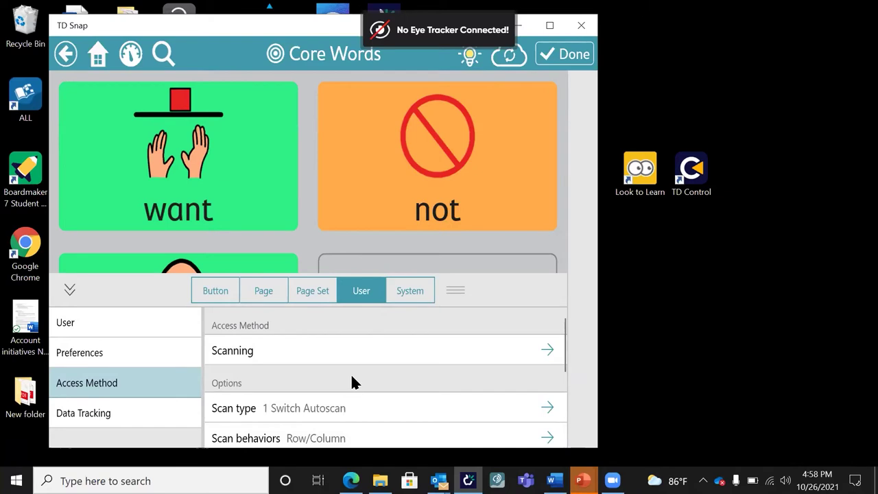
Examine the scan types available for the Scanning access method.
scroll(356, 371, down, 1)
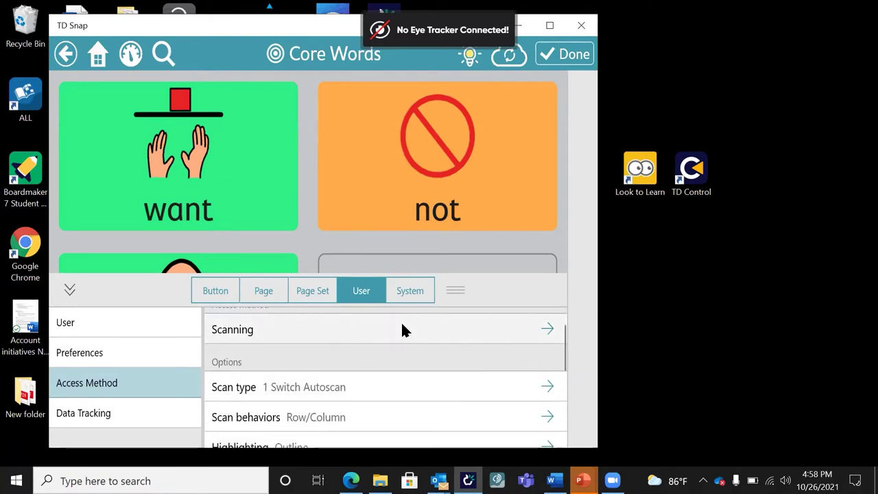
click(386, 385)
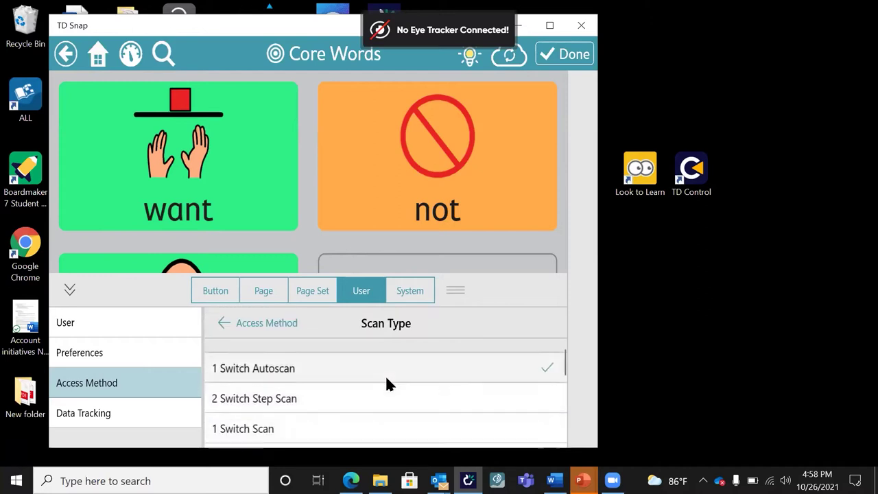
scroll(386, 378, down, 2)
scroll(386, 379, up, 2)
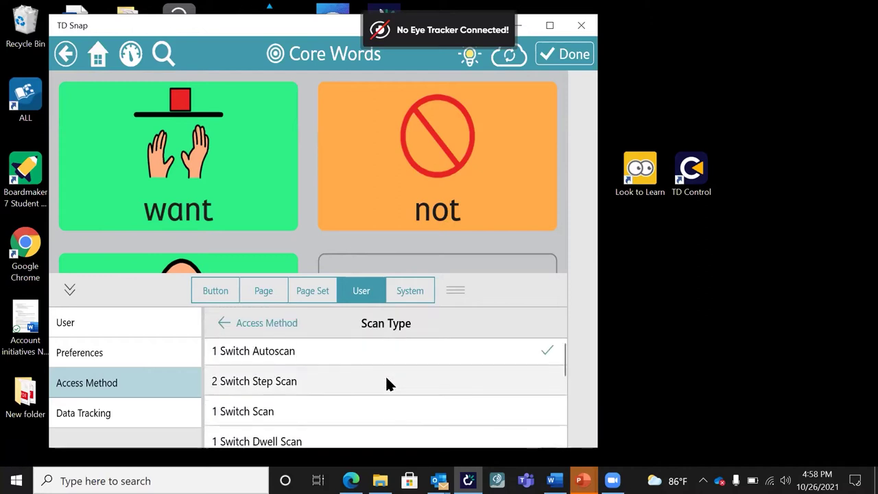
scroll(386, 379, down, 1)
scroll(386, 384, up, 2)
scroll(387, 383, down, 1)
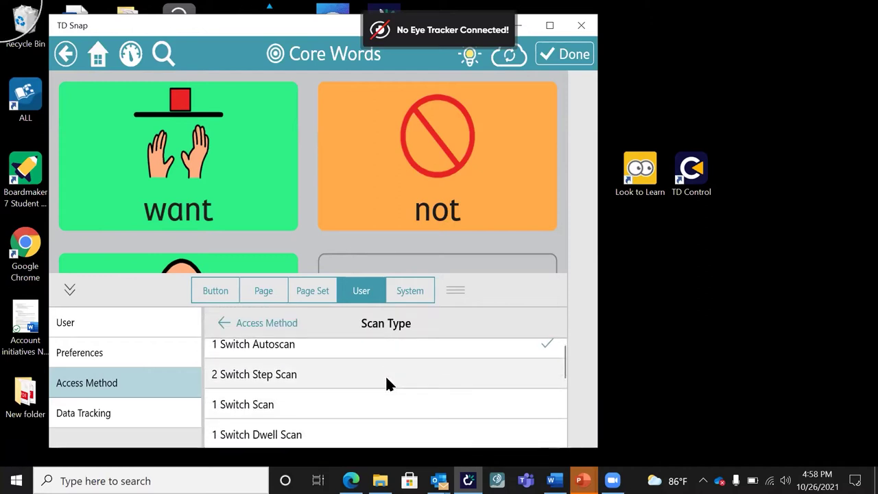
scroll(386, 384, up, 1)
scroll(330, 406, down, 3)
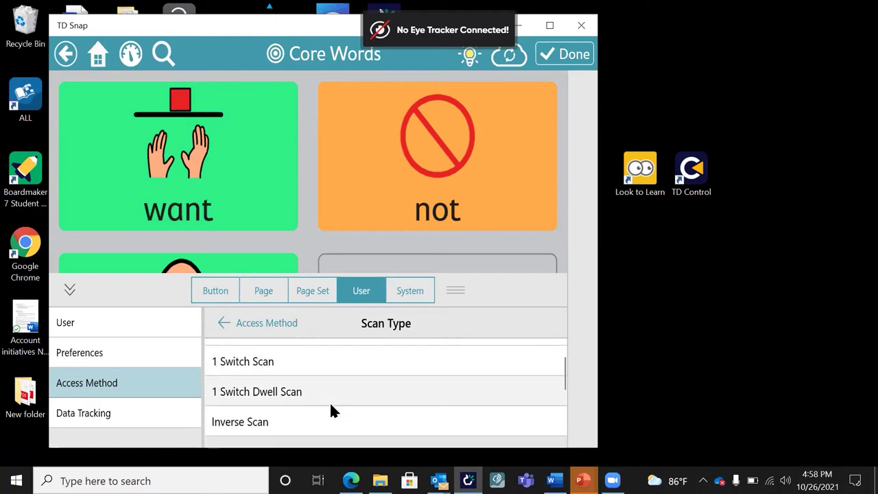
scroll(331, 406, down, 2)
scroll(330, 406, up, 4)
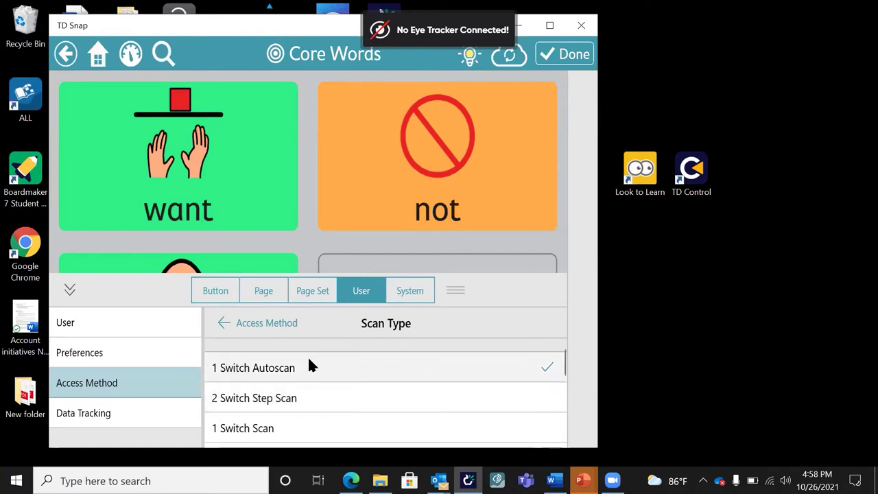
scroll(328, 415, down, 2)
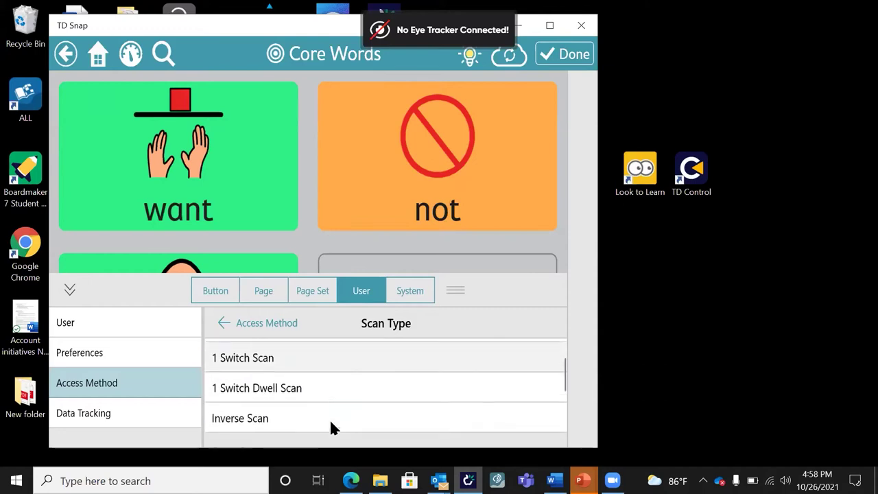
scroll(329, 422, up, 2)
scroll(331, 425, down, 2)
scroll(330, 422, up, 2)
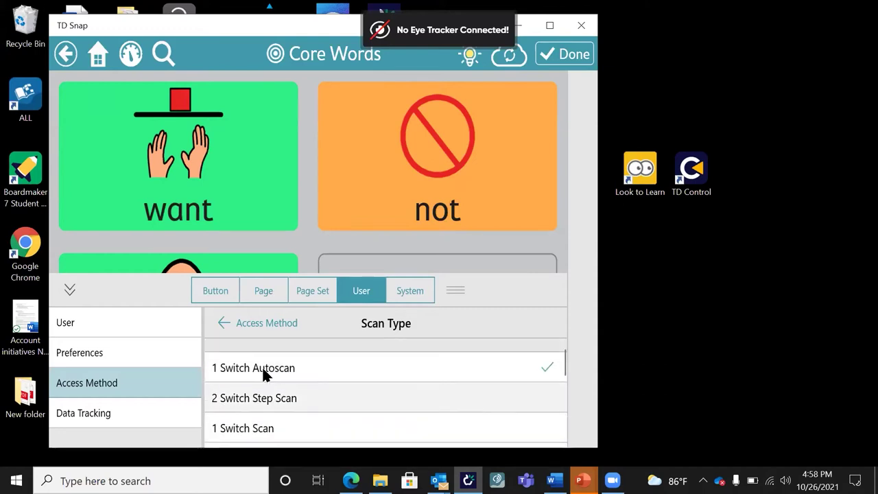
scroll(267, 415, down, 2)
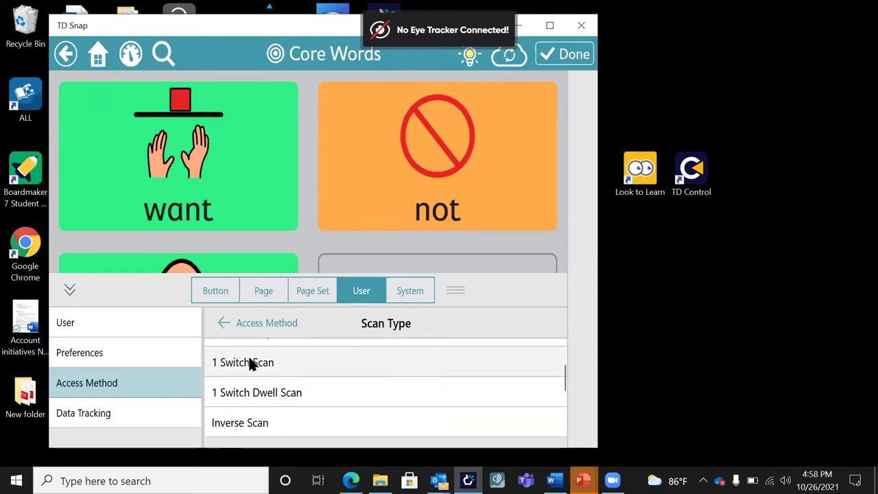
Set the scan type to 1 Switch Scan and look over the surrounding scan options.
click(281, 363)
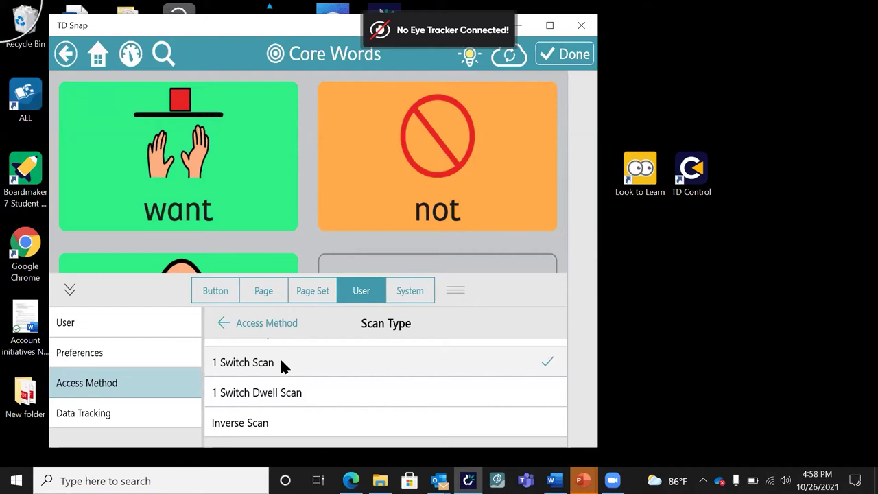
click(281, 362)
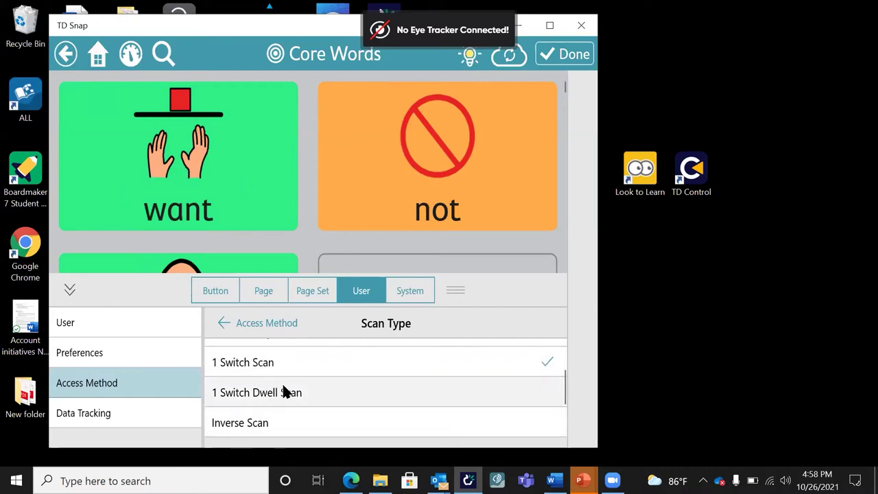
scroll(309, 408, down, 2)
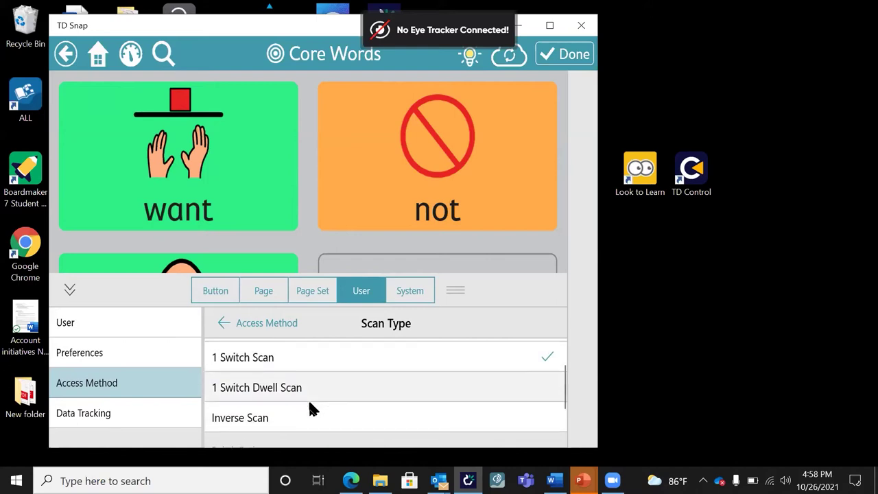
scroll(309, 409, up, 3)
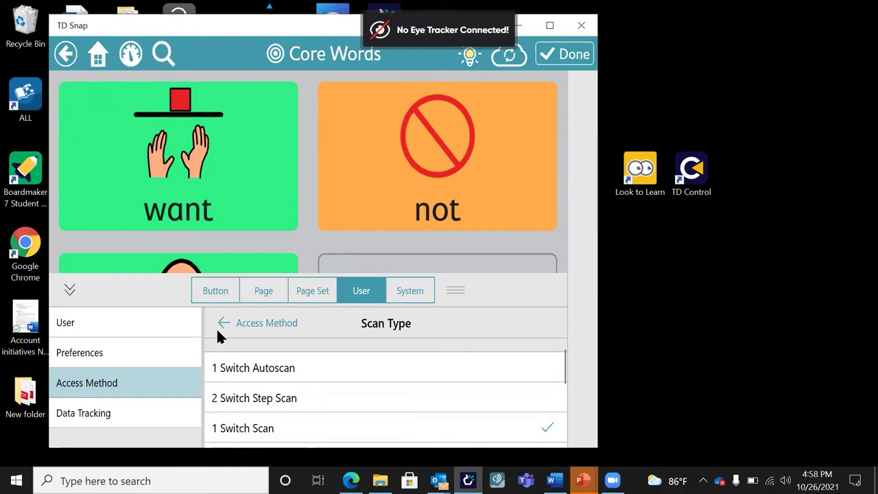
Load the page set "US-PODD-15 School S added msg bar" from the user's page sets.
click(313, 291)
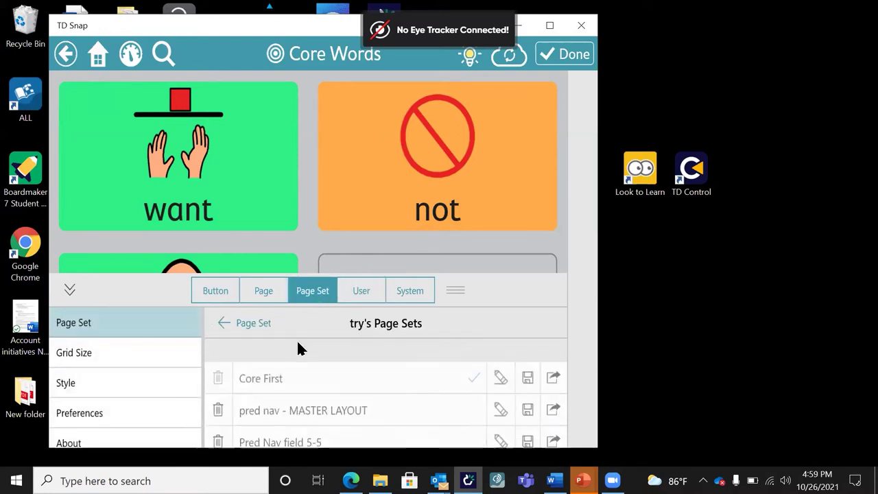
scroll(298, 385, down, 3)
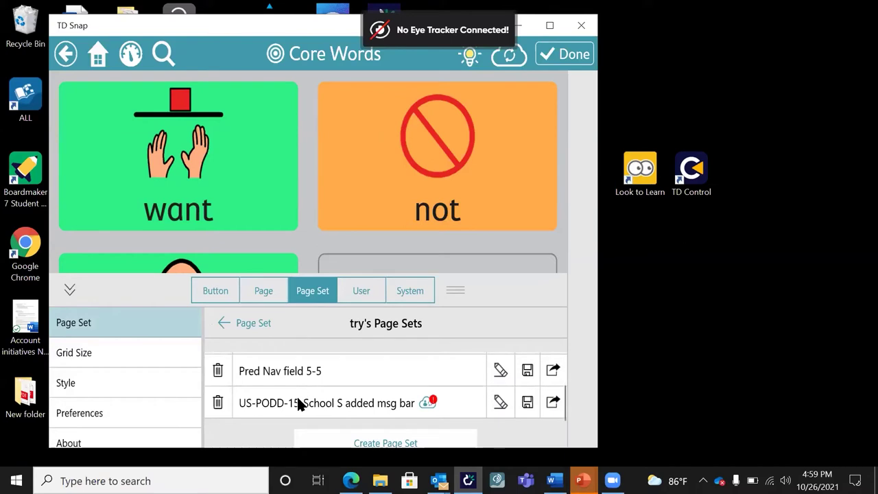
click(298, 404)
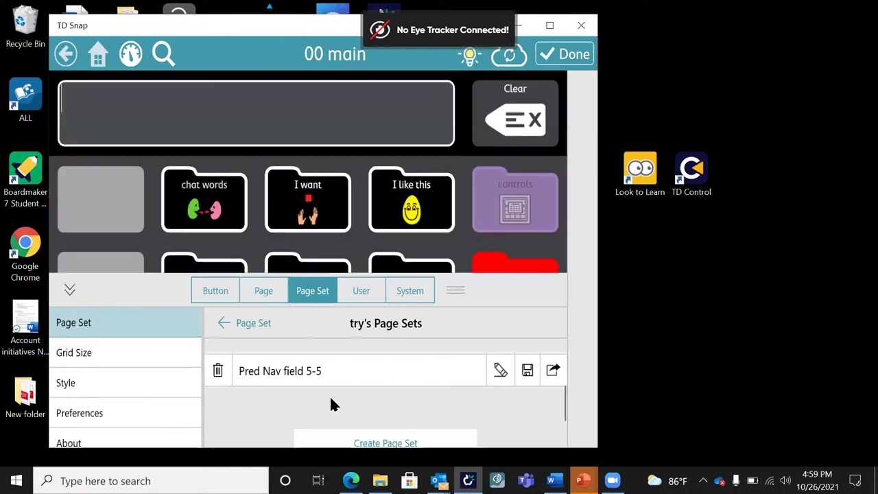
Open the "chat words" page with the editing area collapsed, look over its buttons, and return to the main page.
click(70, 290)
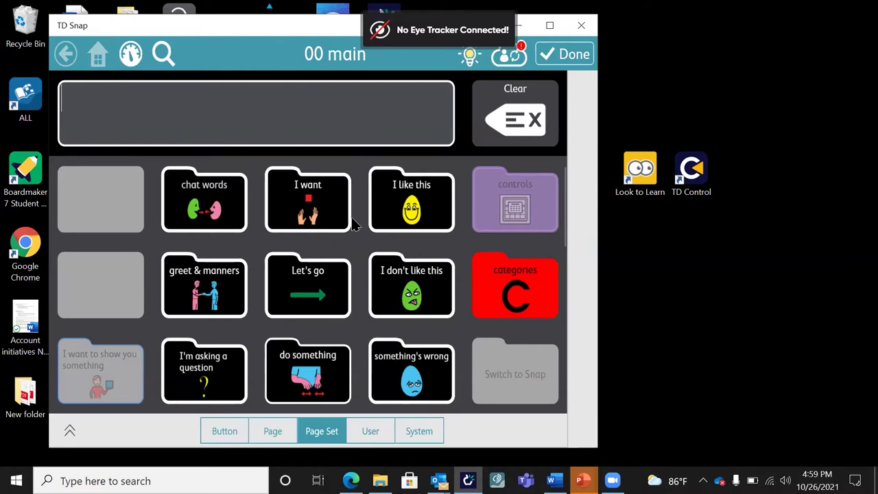
click(218, 210)
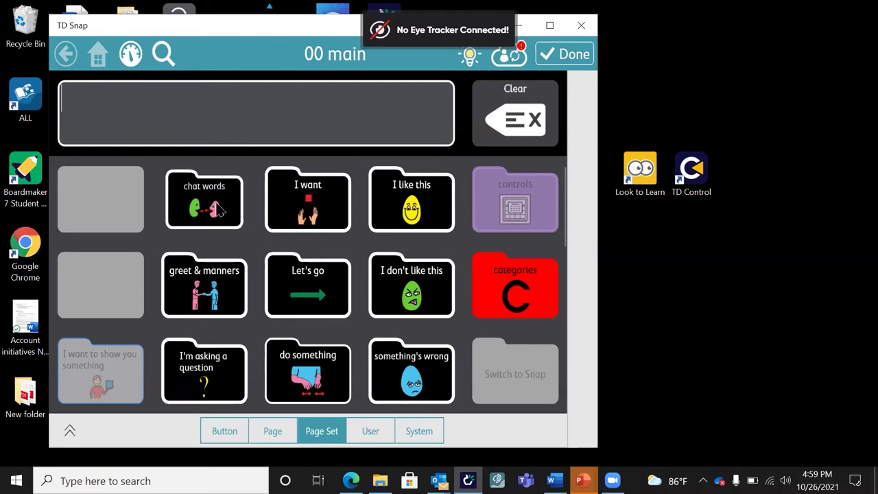
click(218, 209)
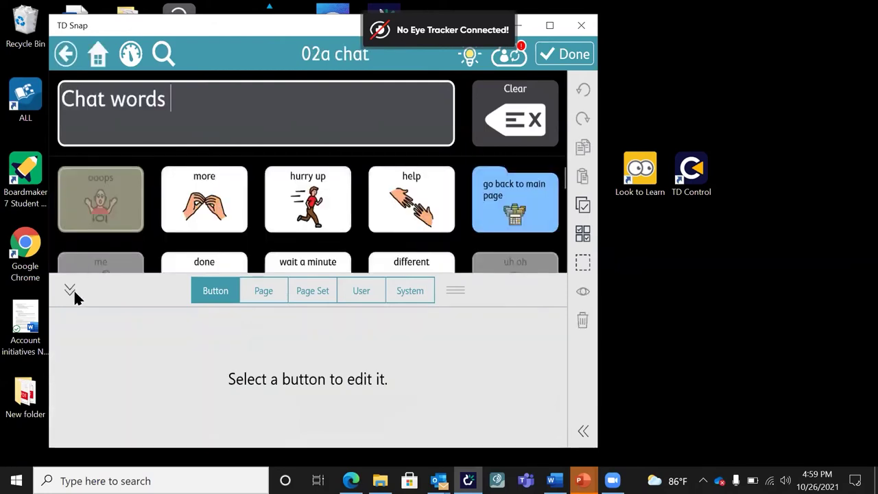
click(67, 287)
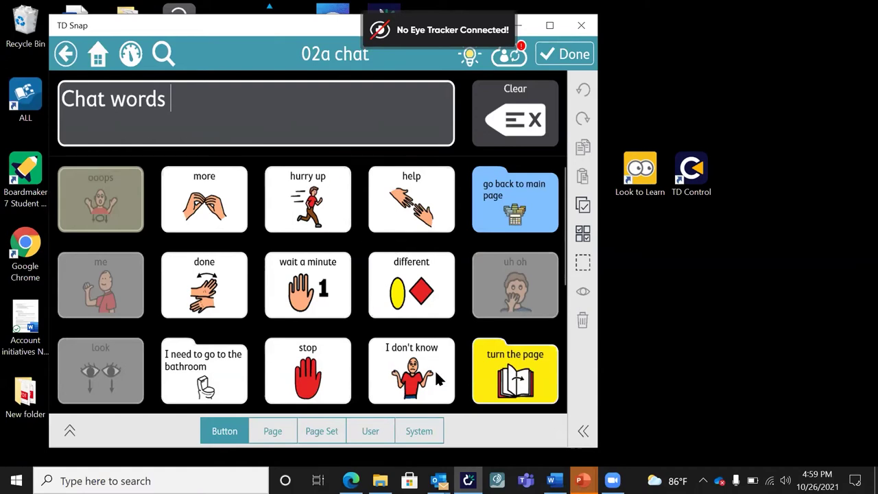
click(66, 54)
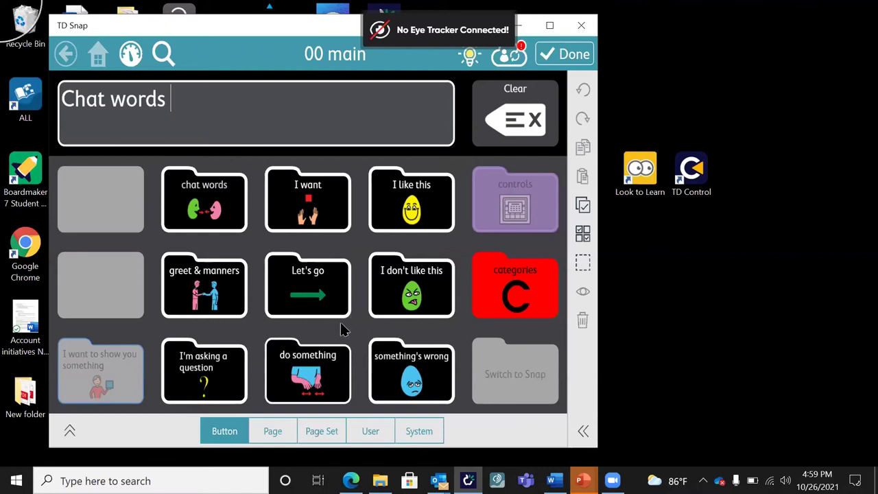
Load the page set "pred nav - MASTER LAYOUT" from the user's page sets and leave editing mode.
click(319, 431)
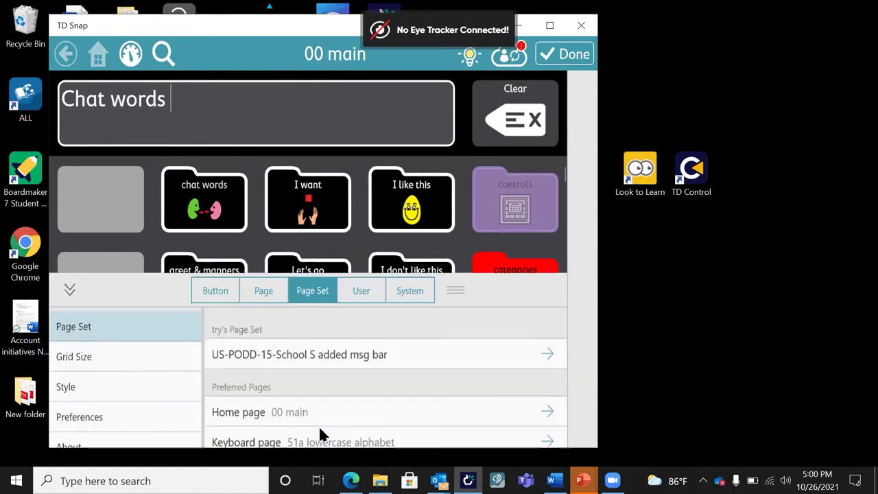
click(289, 351)
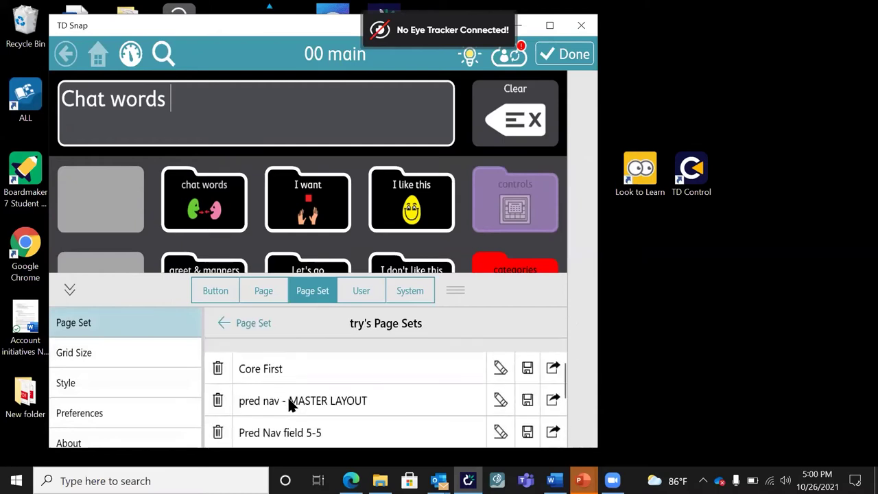
click(288, 399)
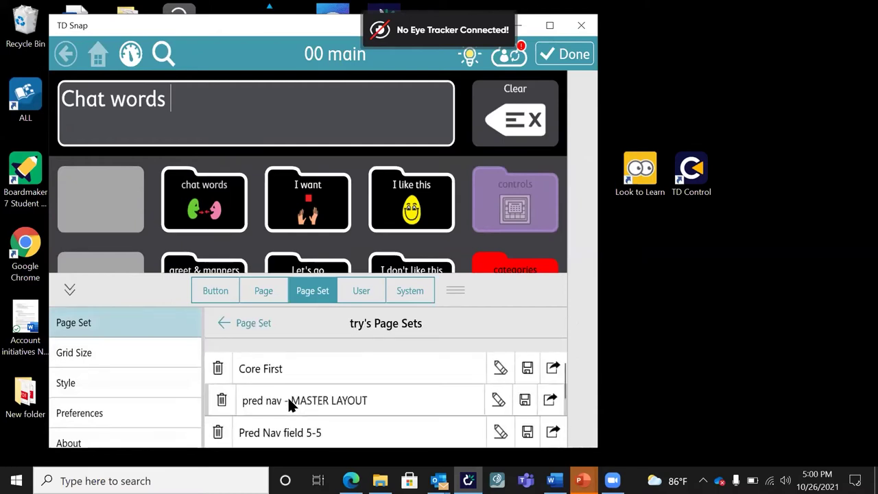
click(560, 52)
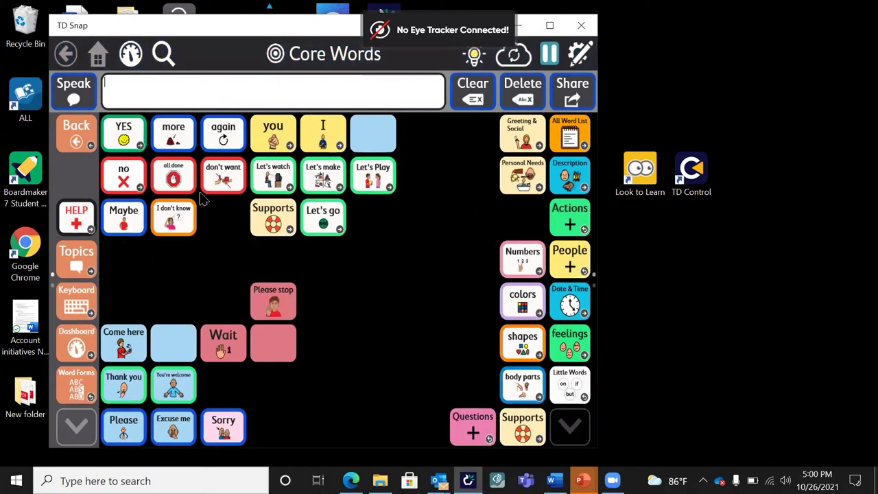
click(272, 134)
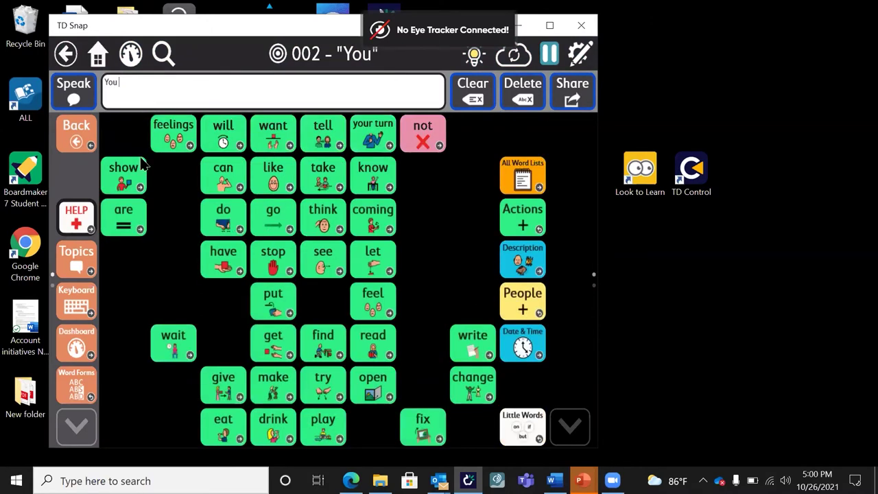
click(226, 137)
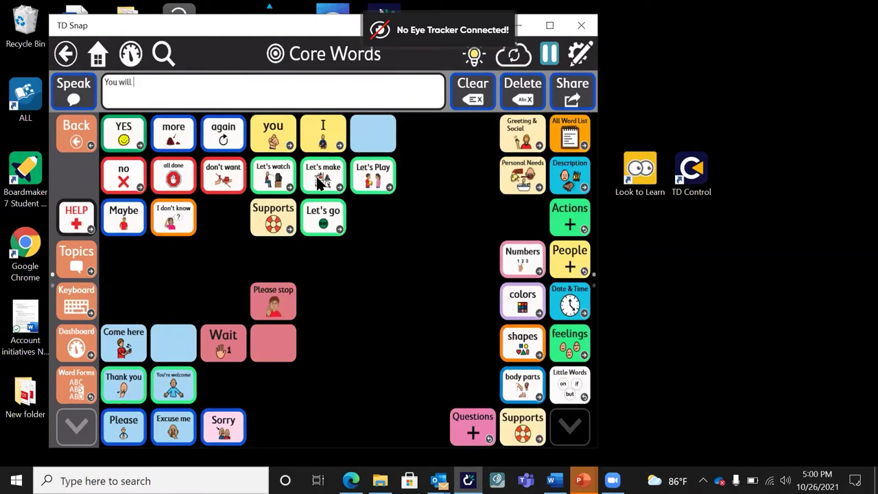
click(274, 173)
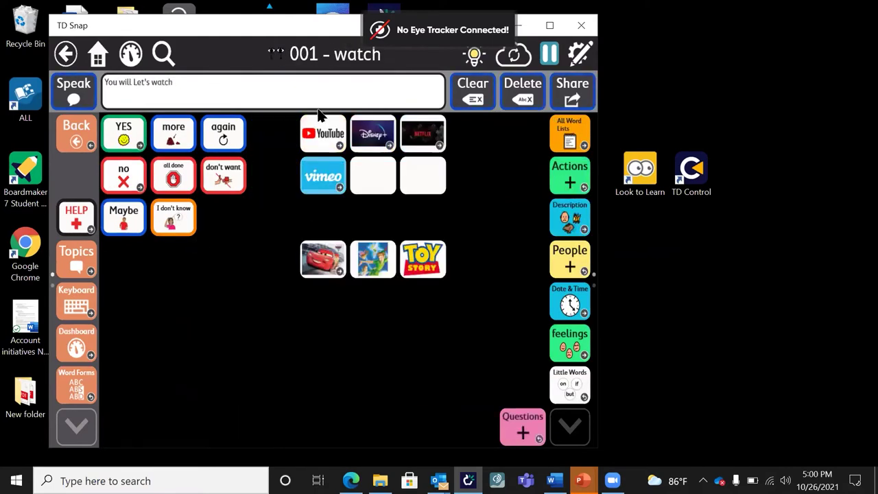
click(327, 142)
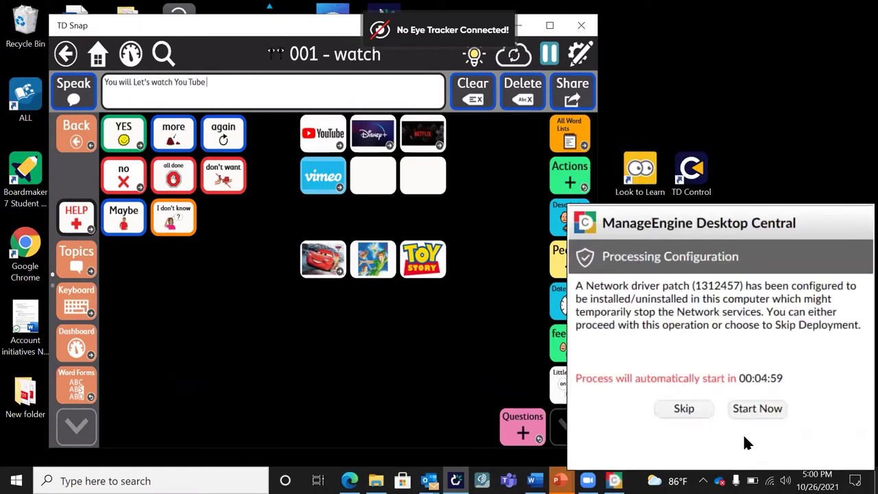
click(685, 410)
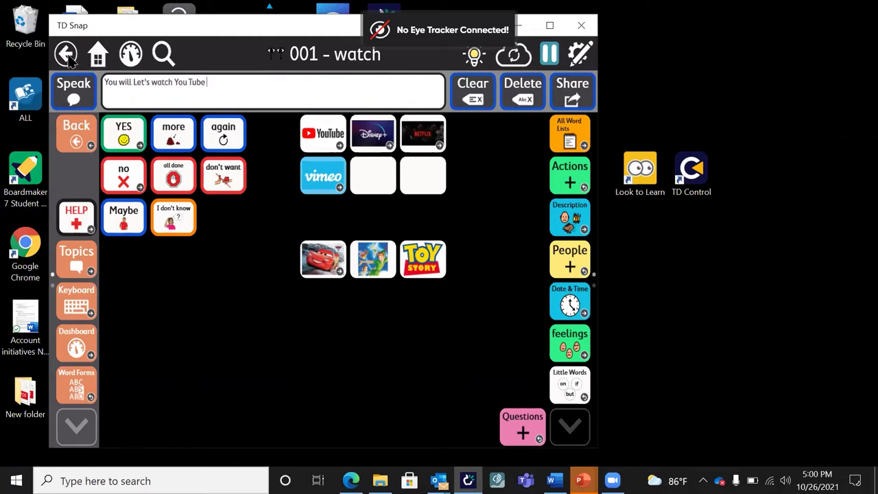
Return to editing mode and load the "Core First" page set from the user's page sets.
click(552, 55)
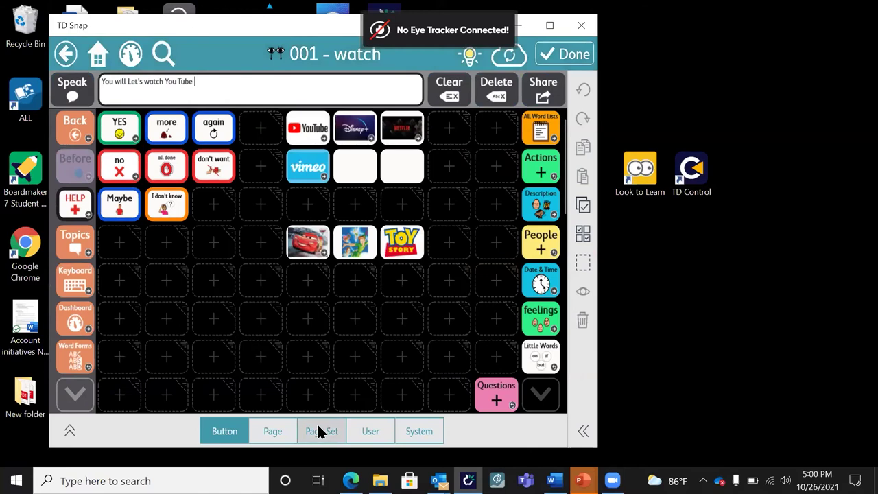
click(322, 431)
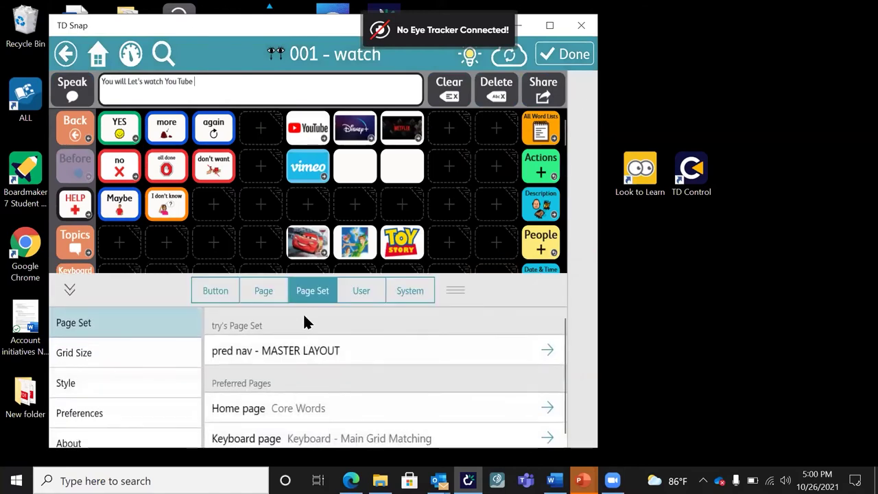
click(358, 350)
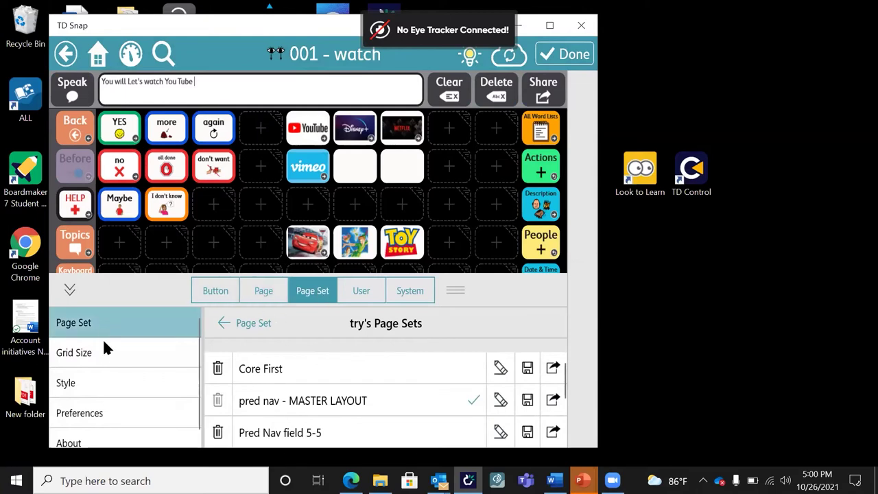
click(265, 369)
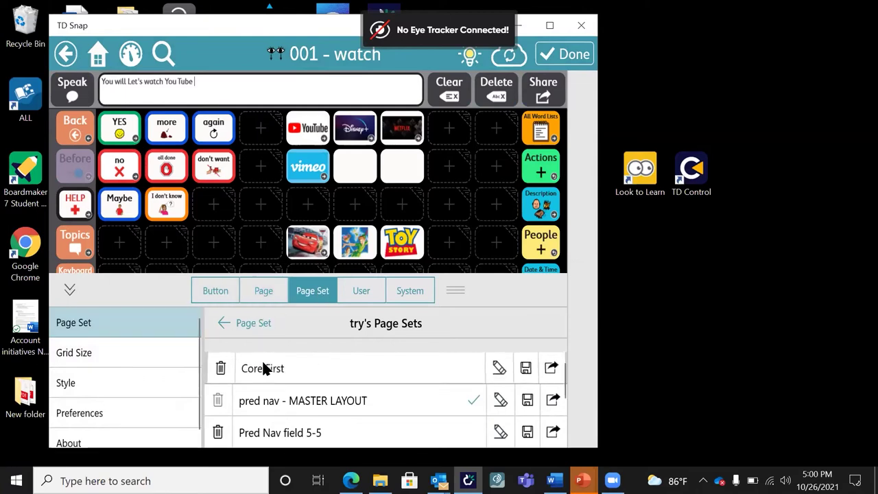
Set the Core First page set's grid size to the optimized 8 x 10 layout.
click(126, 352)
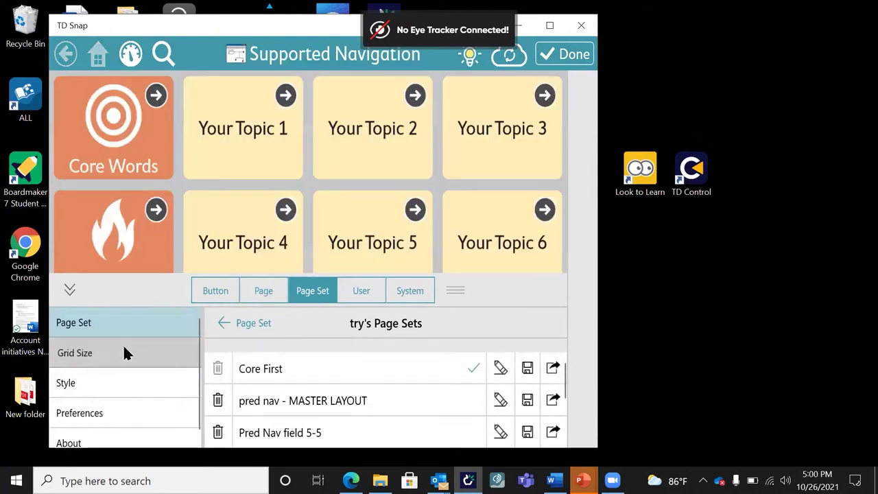
scroll(462, 371, right, 1)
scroll(462, 370, right, 4)
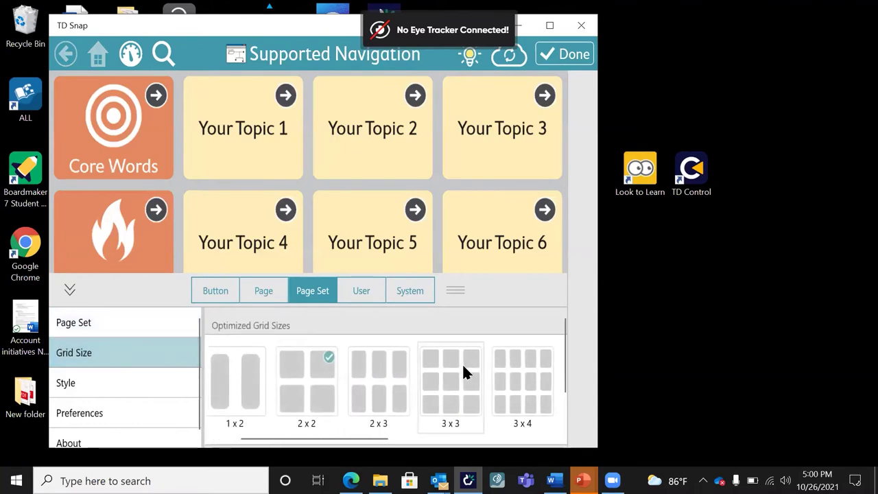
scroll(464, 370, right, 3)
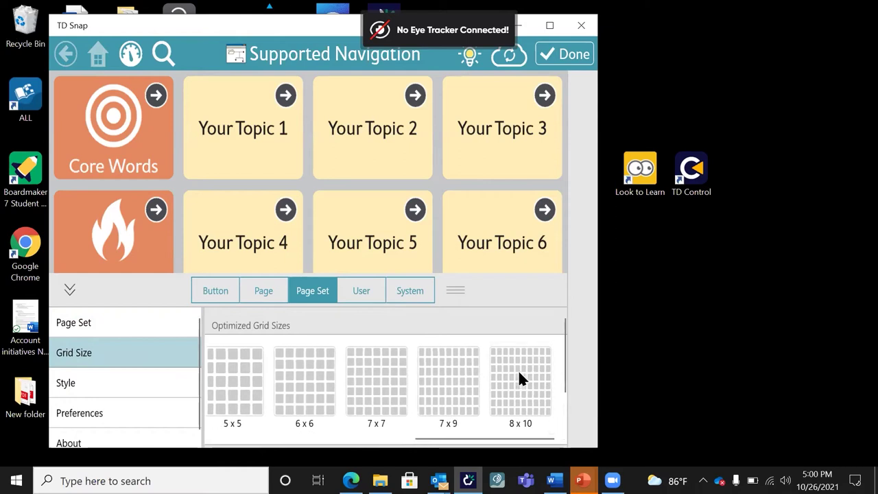
click(517, 370)
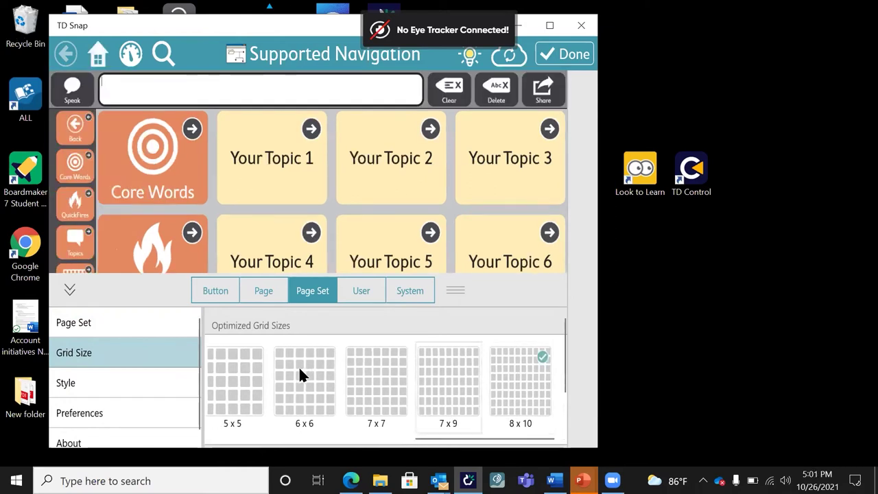
Set the number of rows in the page set's custom grid size to 10.
scroll(431, 398, down, 2)
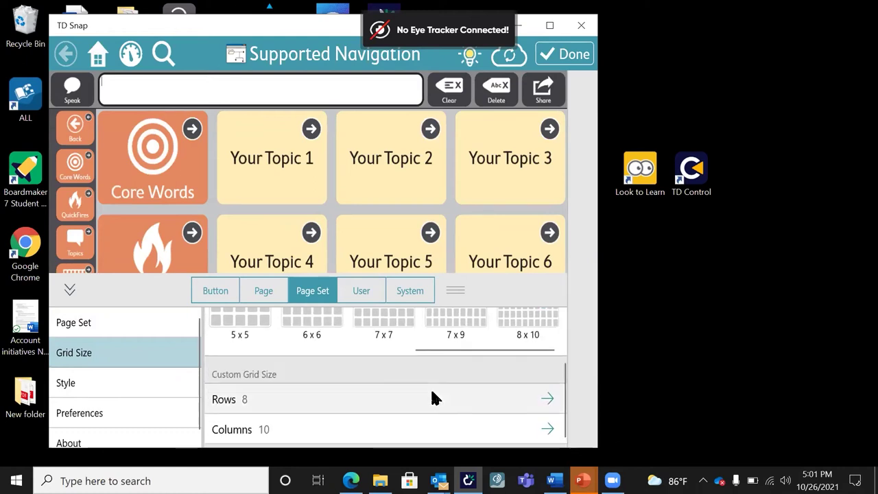
scroll(432, 397, up, 2)
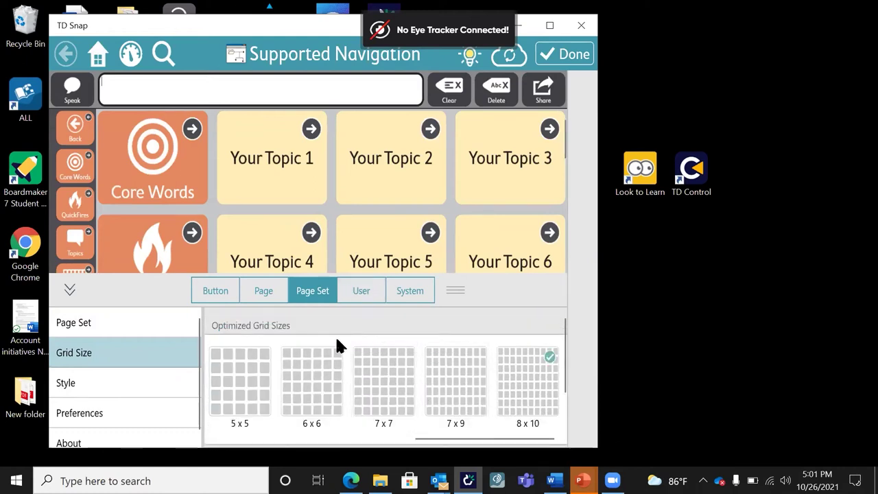
scroll(336, 346, down, 2)
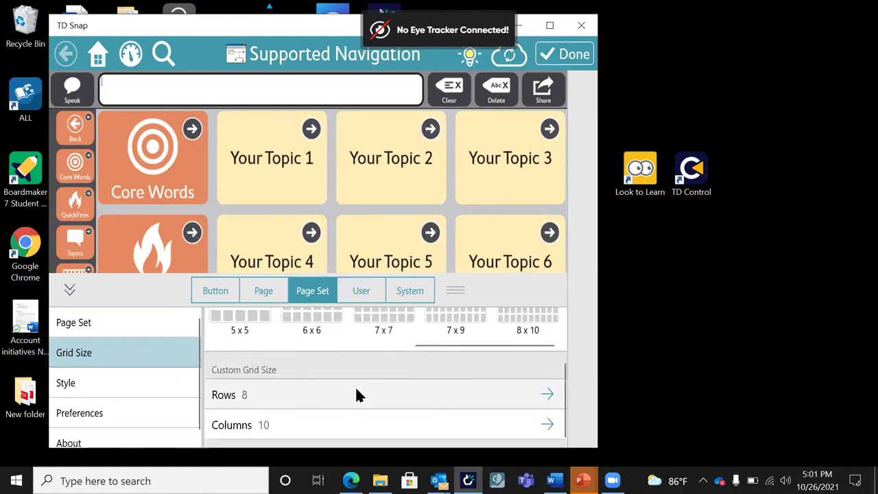
click(283, 406)
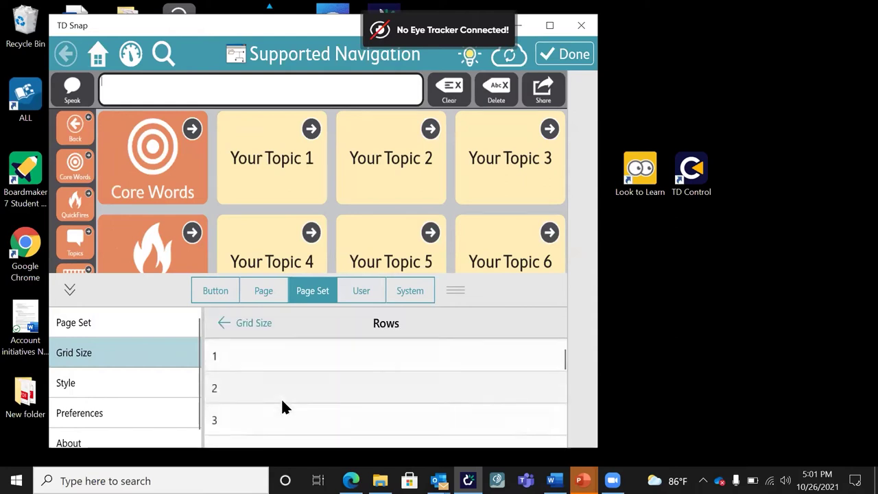
scroll(334, 384, down, 5)
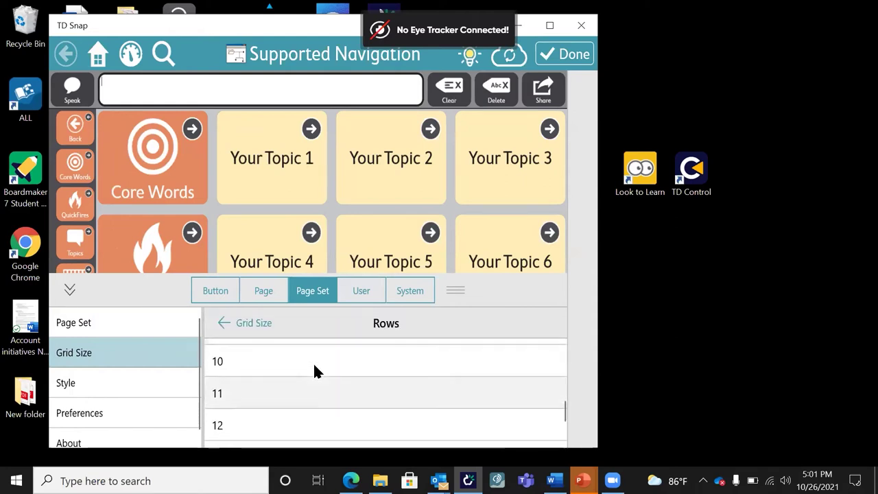
scroll(319, 398, down, 1)
scroll(304, 378, up, 1)
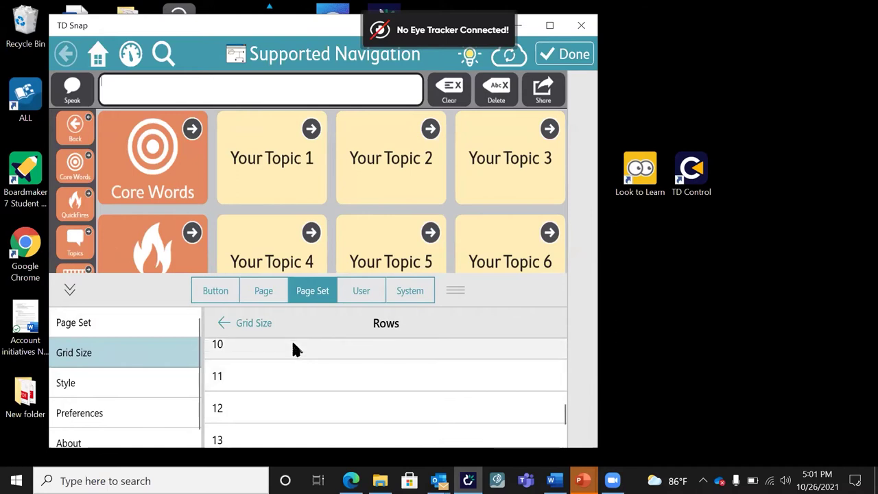
click(293, 345)
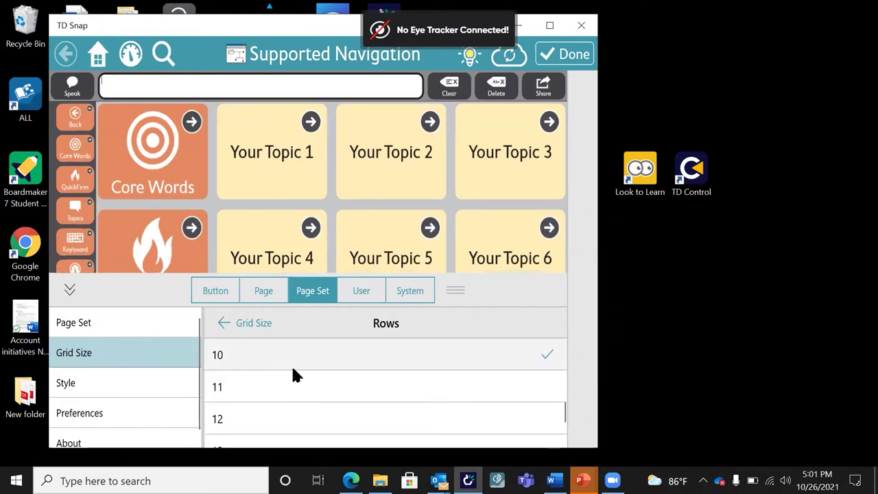
scroll(302, 429, down, 2)
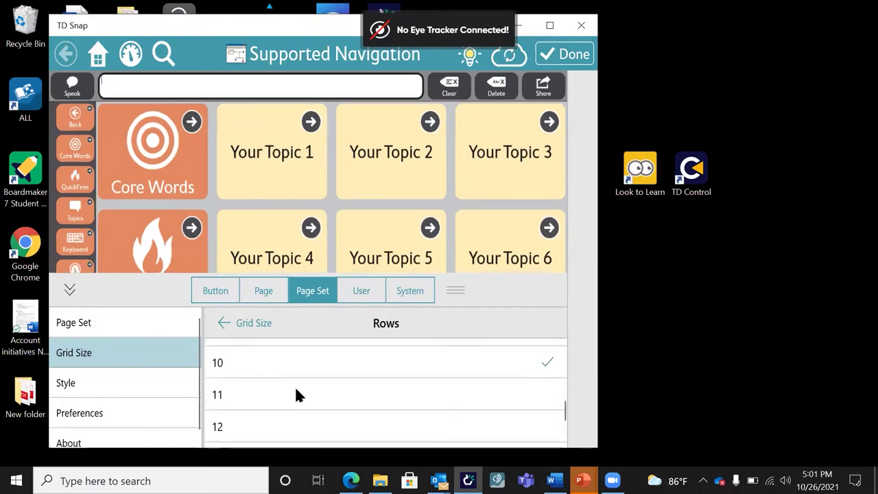
scroll(296, 389, up, 5)
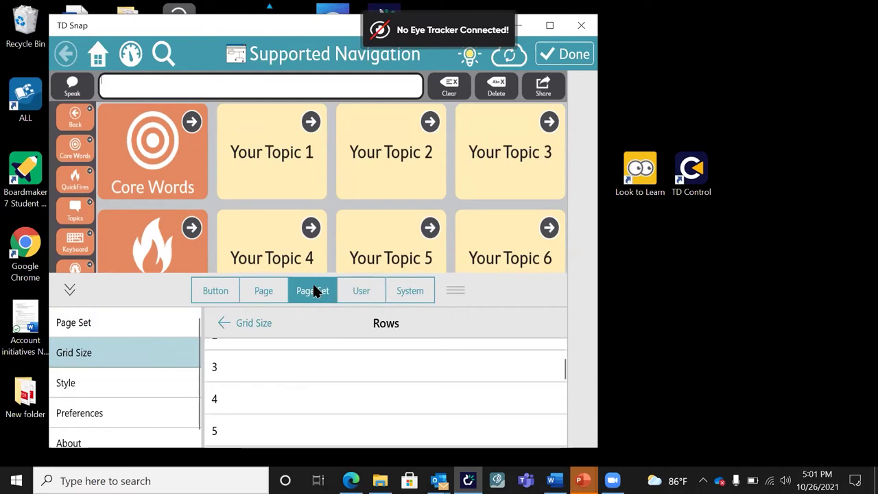
click(223, 319)
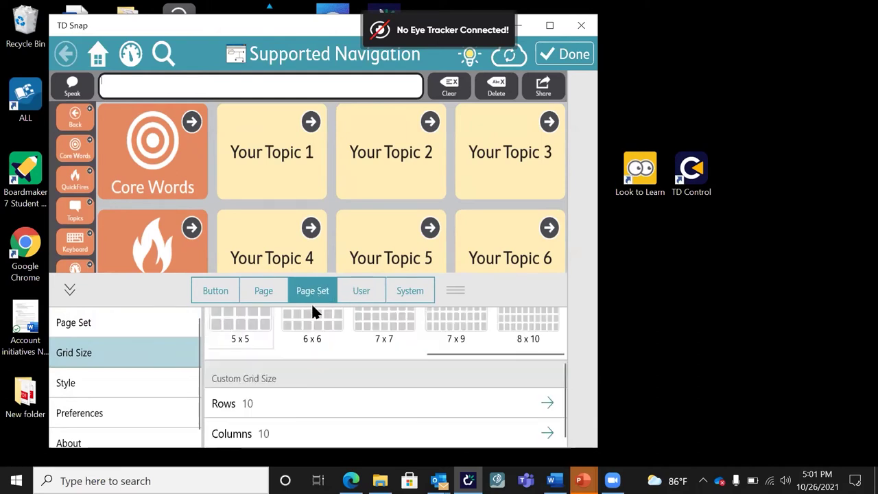
Look over the optimized grid sizes and the user settings, and return to the page set settings.
scroll(312, 385, up, 2)
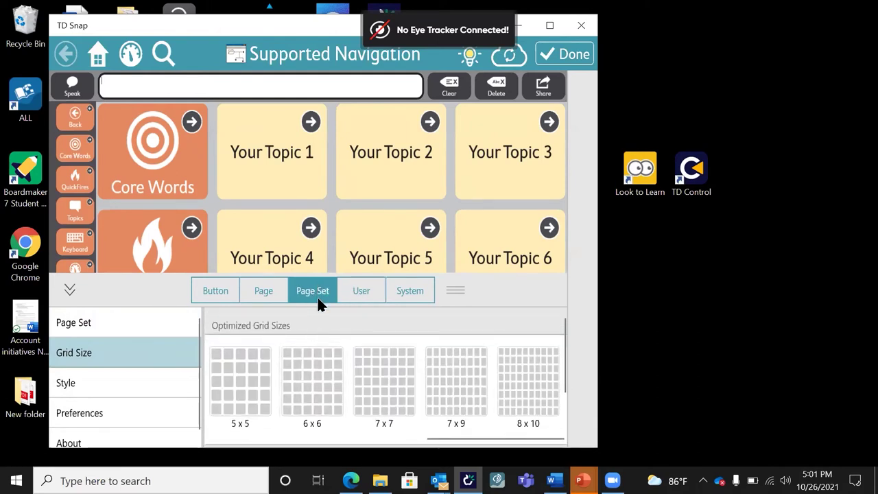
click(365, 291)
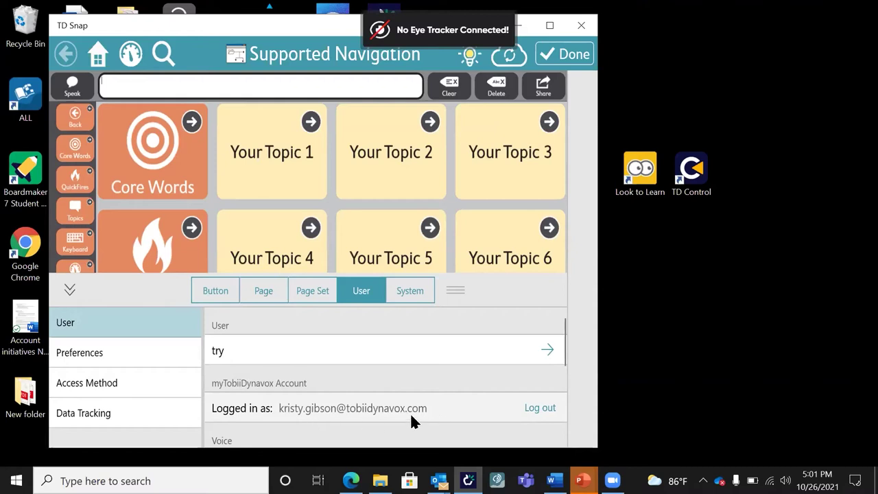
click(318, 290)
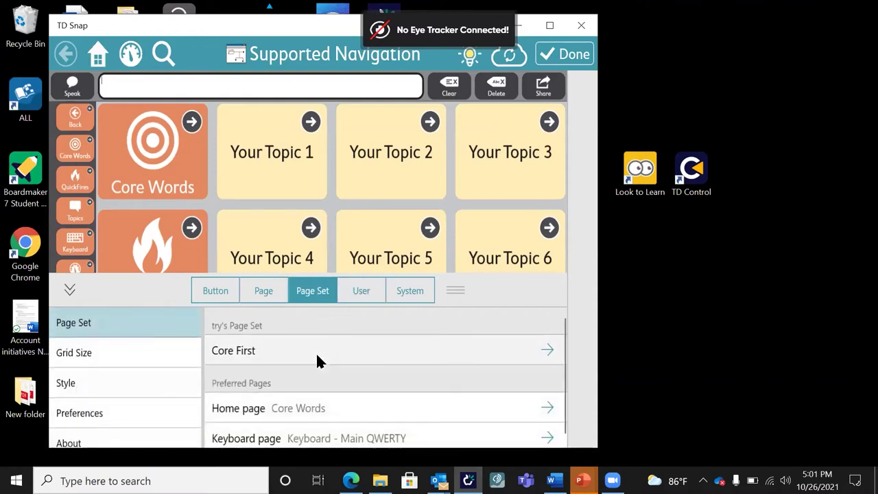
Look over the shared page sets available for download, and close the list without downloading anything.
click(319, 351)
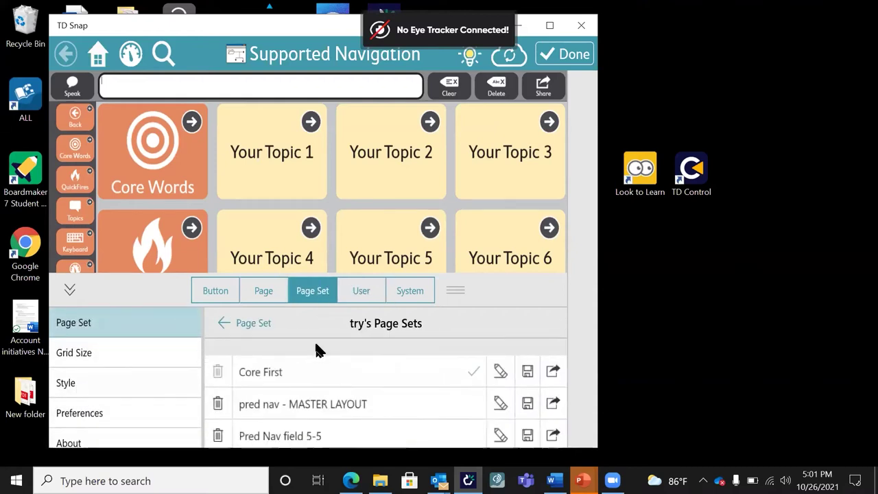
scroll(332, 363, down, 5)
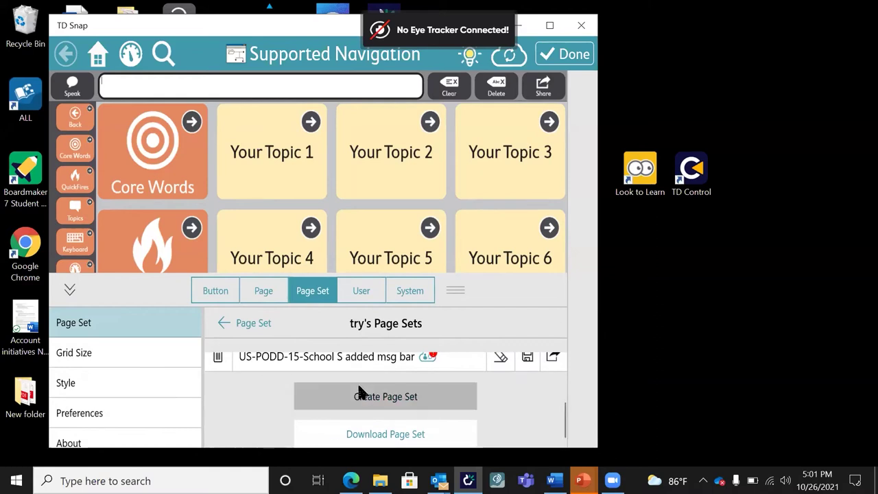
click(379, 428)
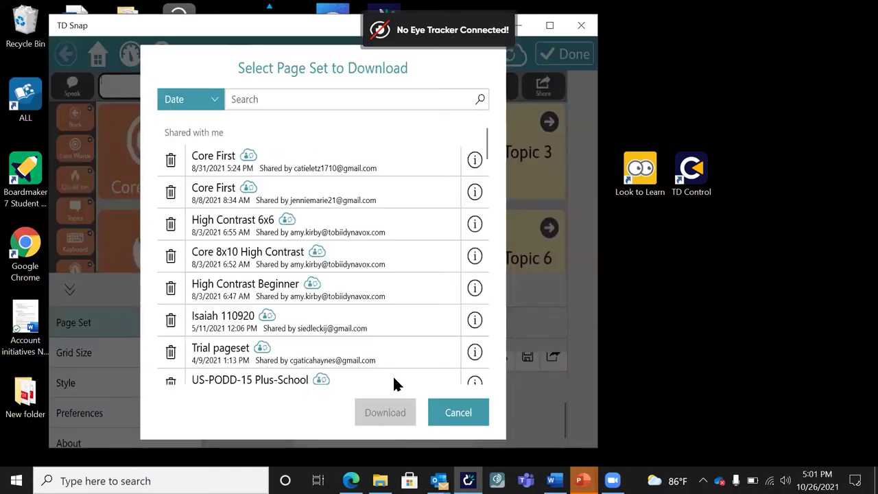
click(459, 410)
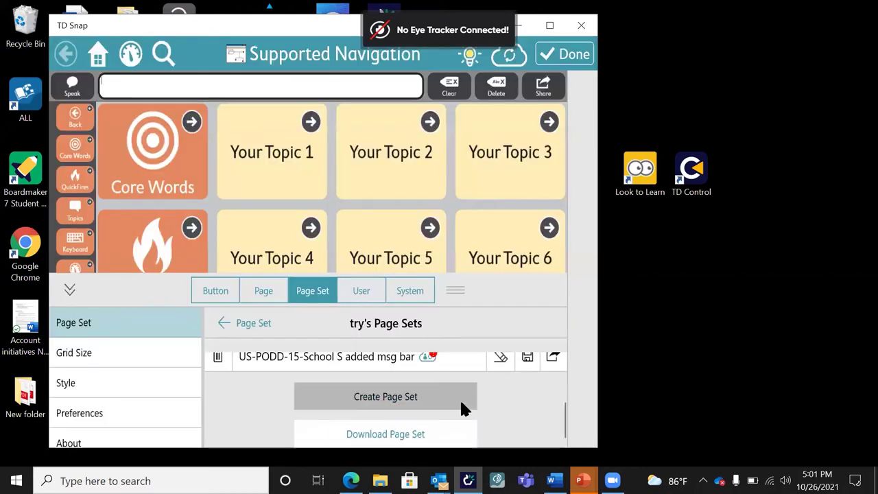
Create a new page set from the pre-installed "Aphasia Page Set", keeping its suggested name.
click(402, 398)
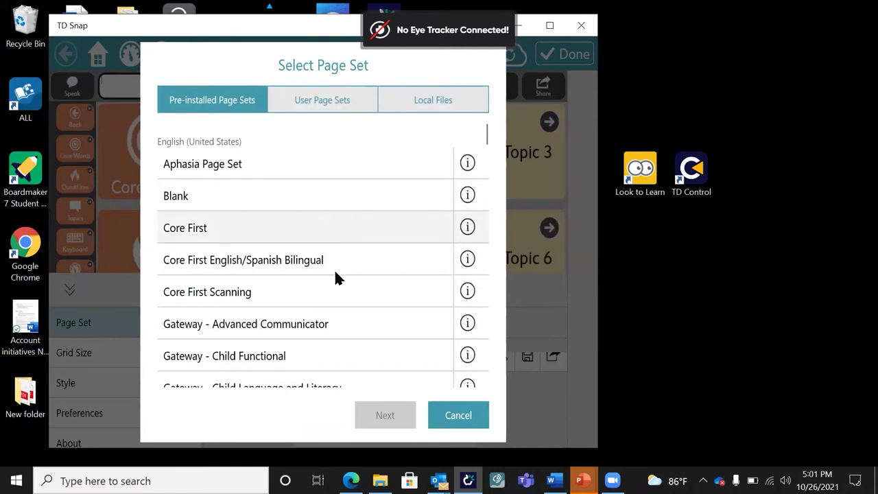
click(287, 161)
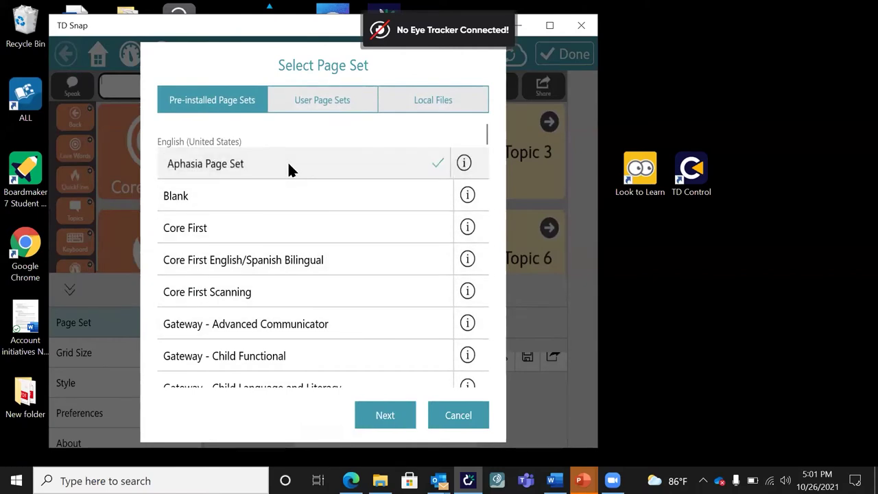
click(395, 420)
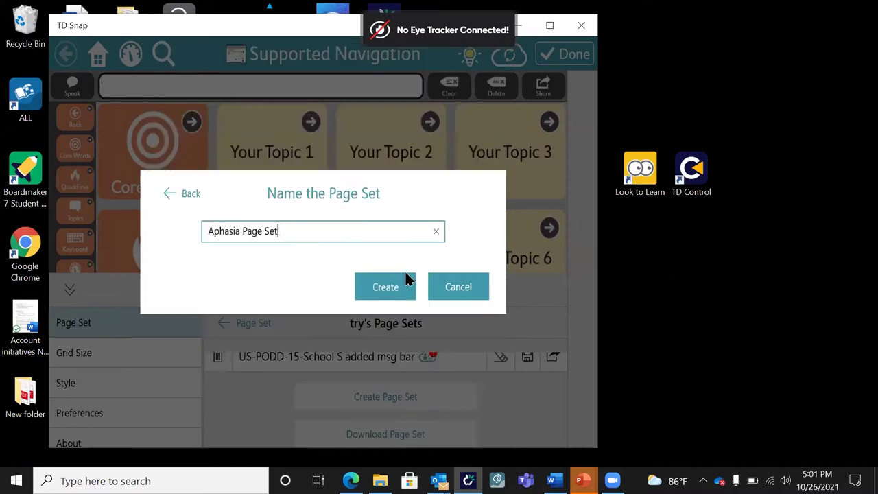
click(395, 275)
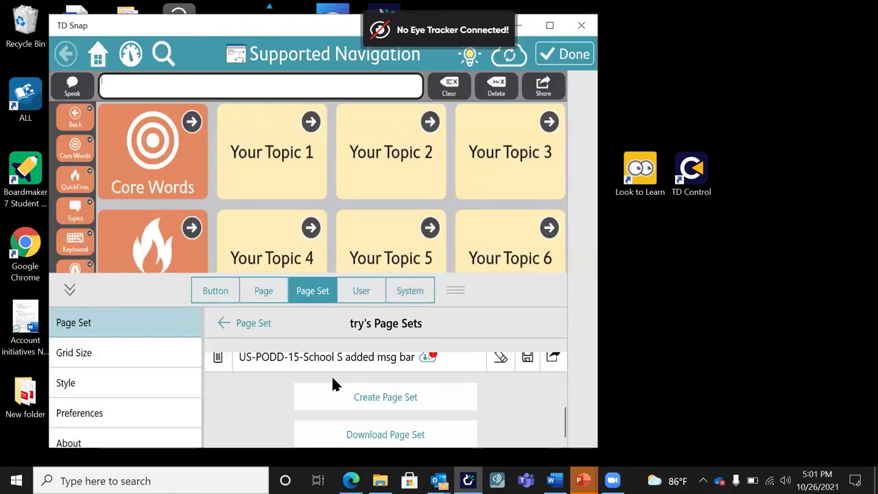
Load the "Aphasia Page Set" from the user's page sets and look over its Word Lists Menu with the settings collapsed.
click(223, 323)
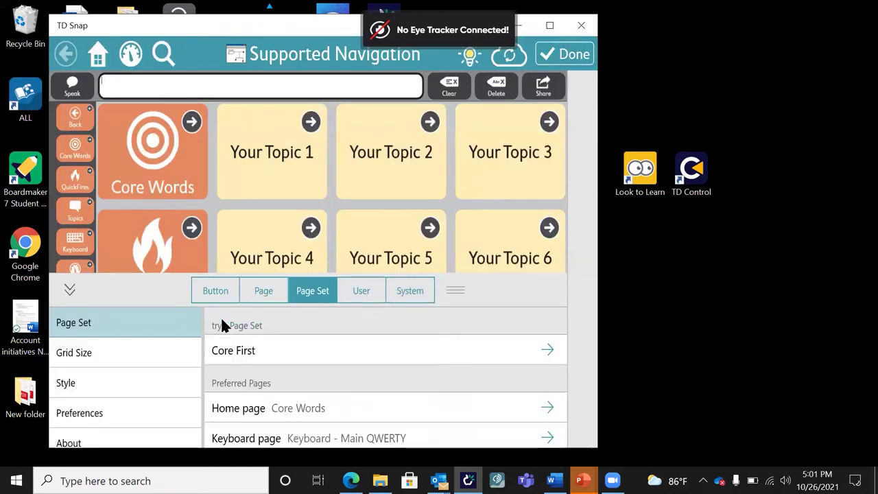
click(268, 352)
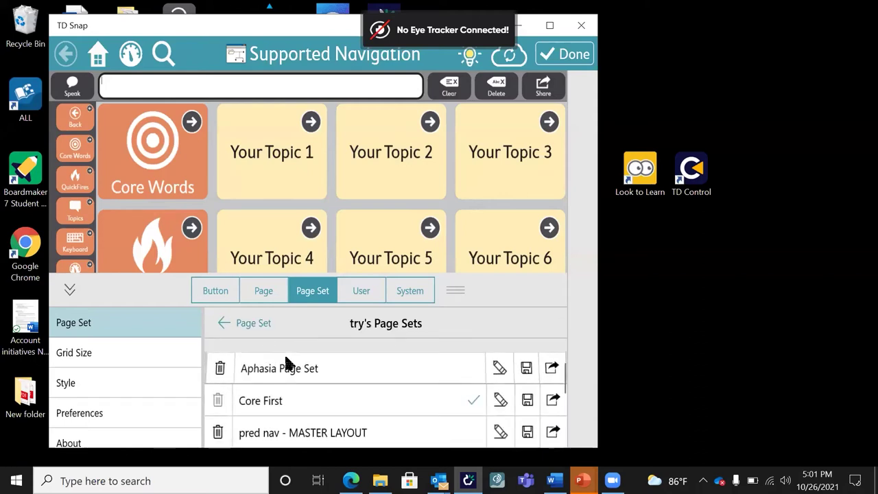
click(286, 367)
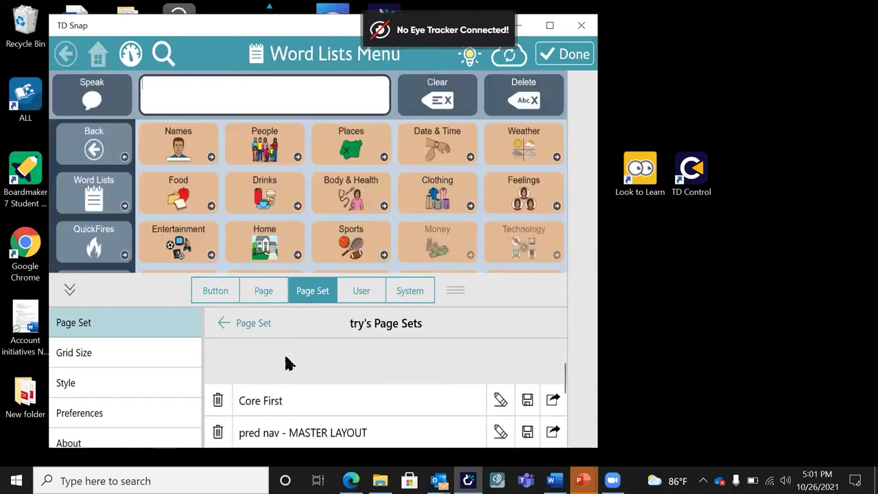
click(68, 292)
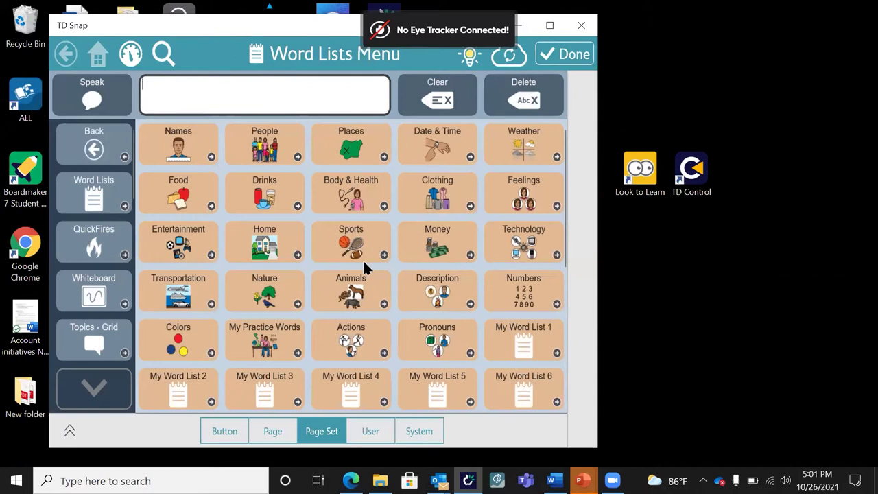
scroll(364, 268, down, 2)
scroll(364, 268, up, 3)
scroll(365, 268, down, 1)
Leave editing mode and open the Whiteboard, agreeing to stop the current access method, with the window fully in view.
click(98, 293)
click(96, 244)
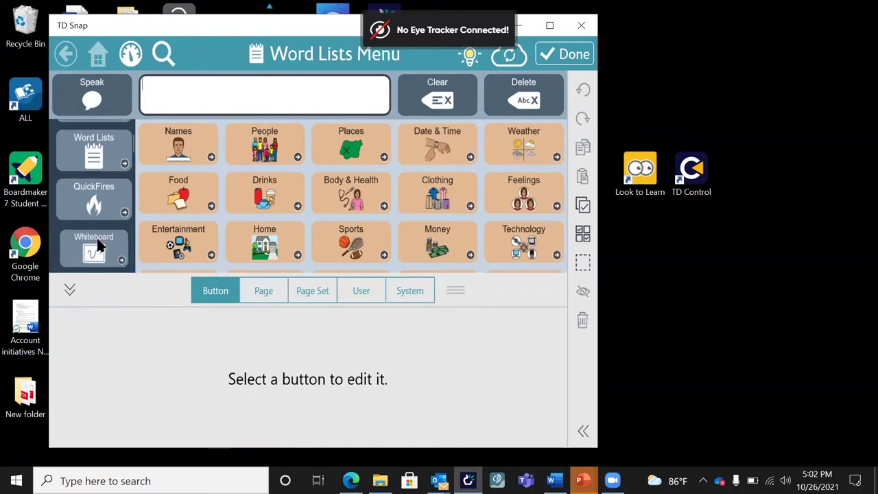
click(96, 244)
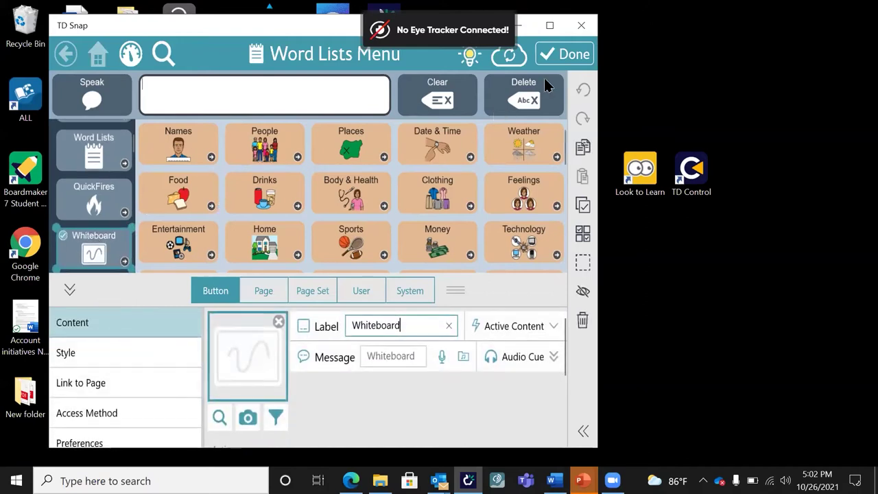
click(570, 54)
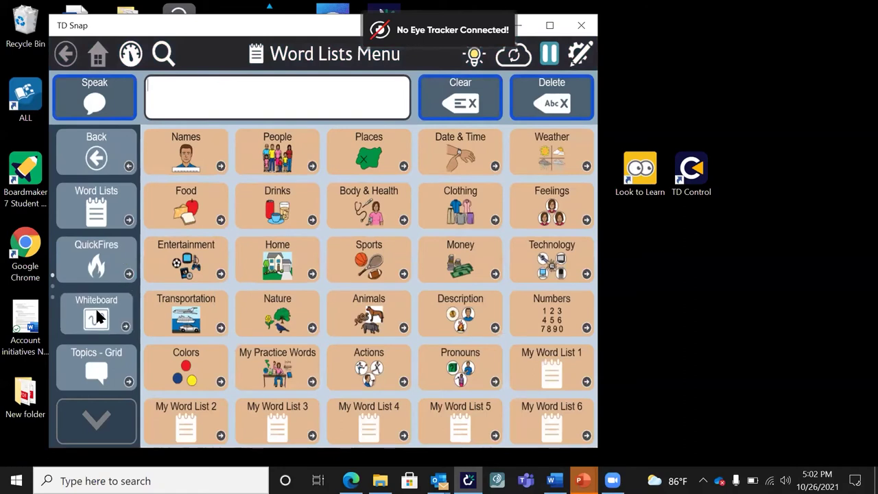
click(98, 317)
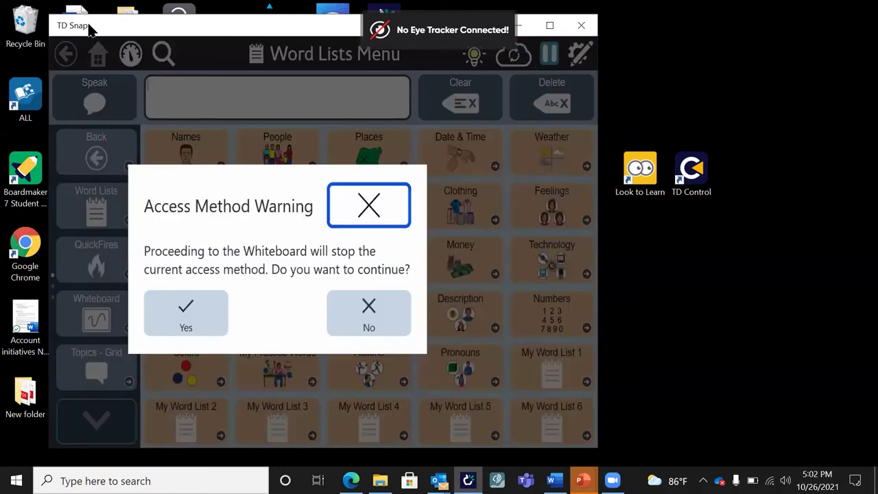
drag(89, 27, 1, 13)
click(92, 294)
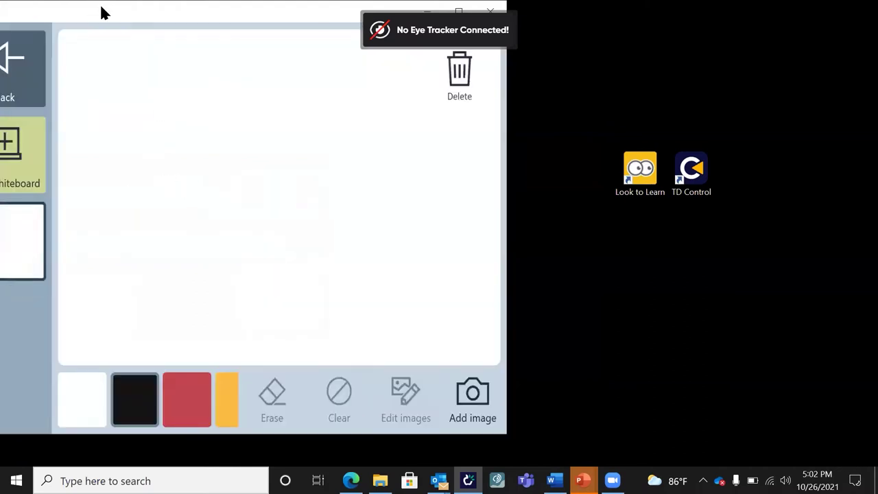
drag(113, 14, 165, 20)
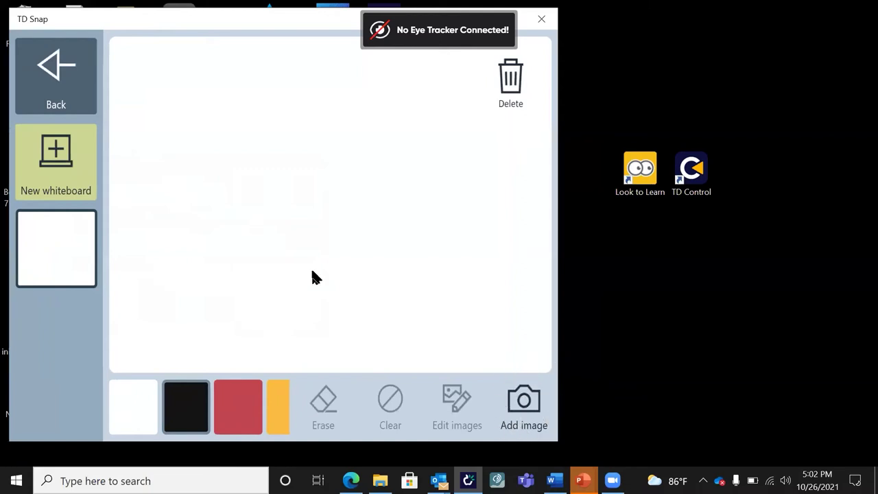
Handwrite "Hi" in red on the blank whiteboard and return to the Word Lists Menu.
click(236, 408)
drag(175, 186, 223, 306)
drag(220, 168, 289, 276)
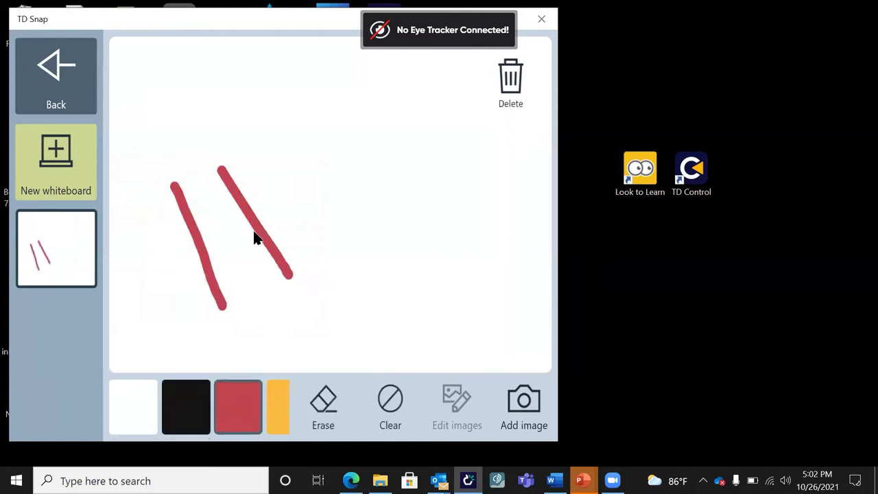
mouse_move(209, 261)
mouse_down()
mouse_move(295, 207)
mouse_move(355, 287)
mouse_up()
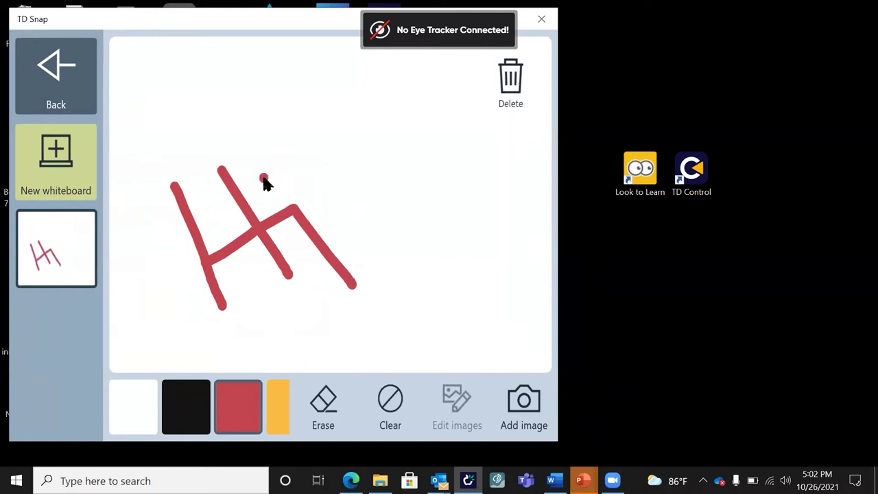
drag(264, 180, 278, 171)
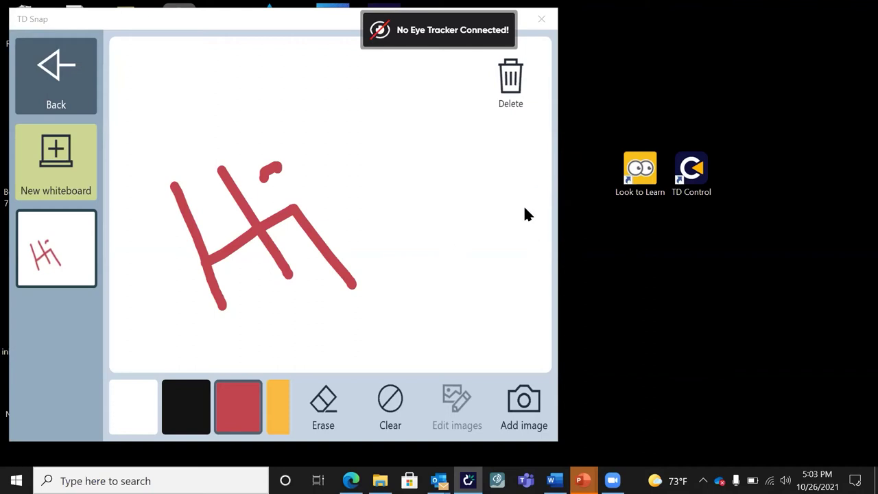
click(33, 66)
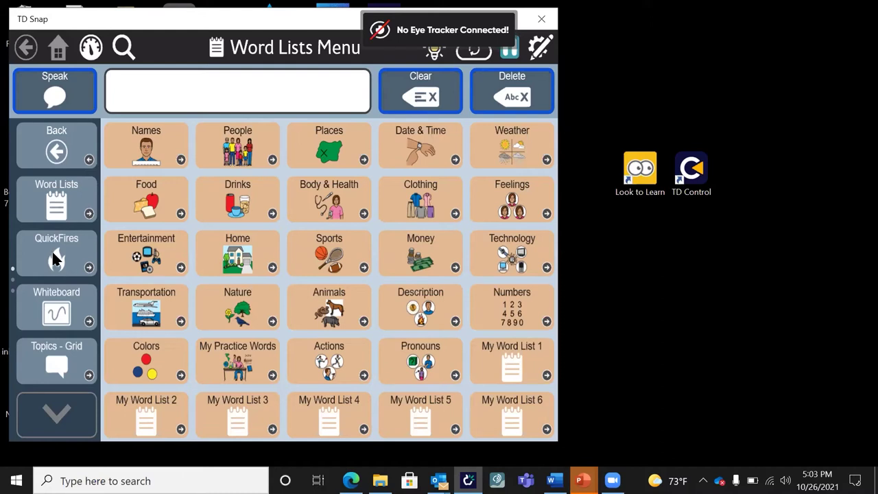
Return to editing mode and create a page set from the pre-installed "Gateway - Child Language and Literacy", keeping its suggested name.
click(538, 47)
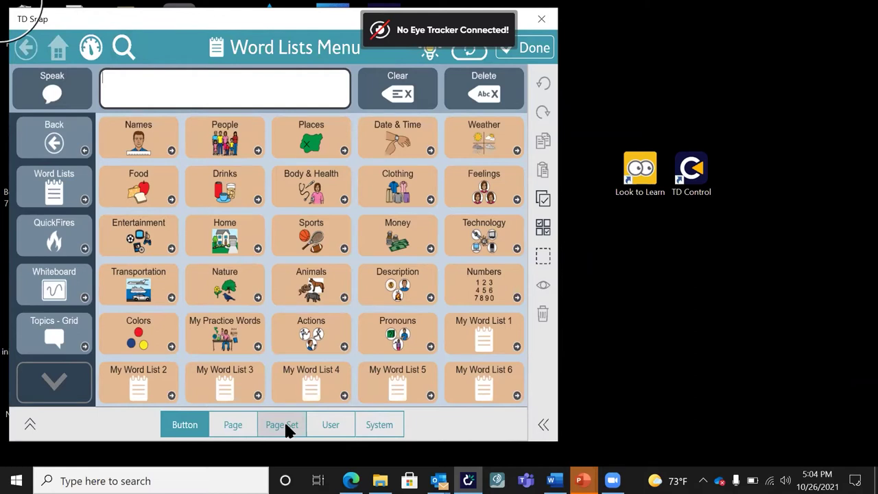
click(285, 426)
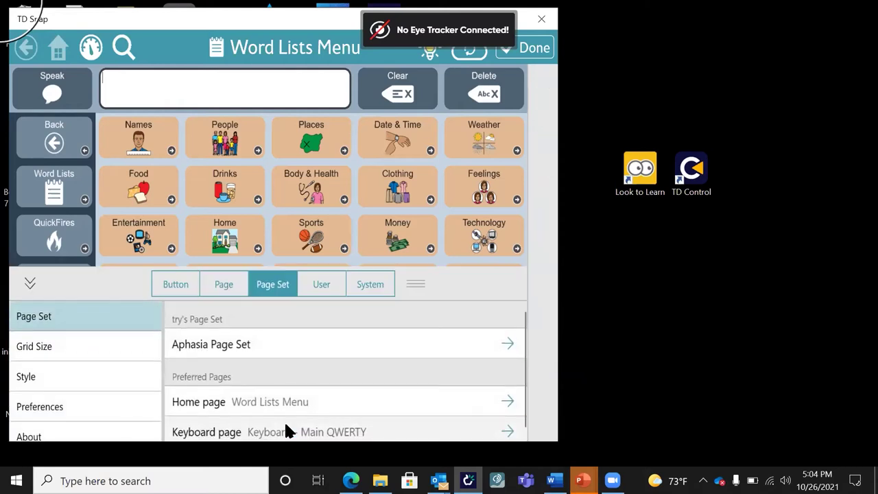
click(270, 346)
scroll(284, 403, down, 5)
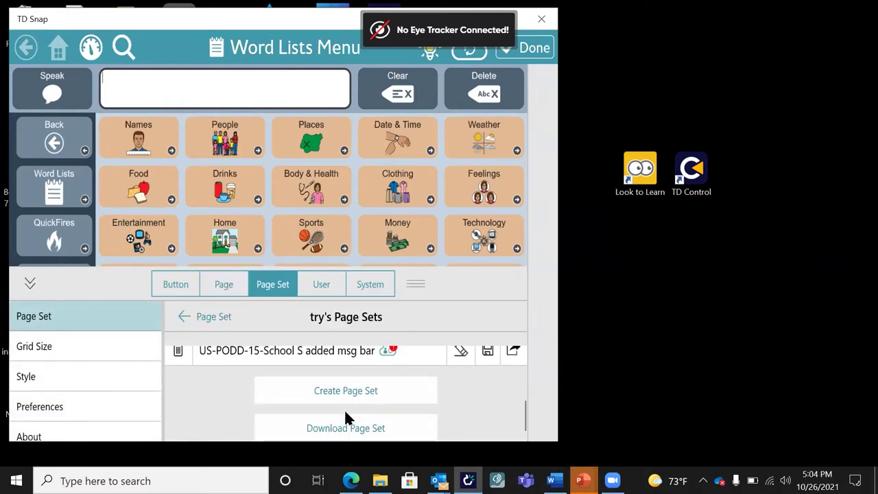
click(345, 426)
click(348, 390)
scroll(297, 288, down, 3)
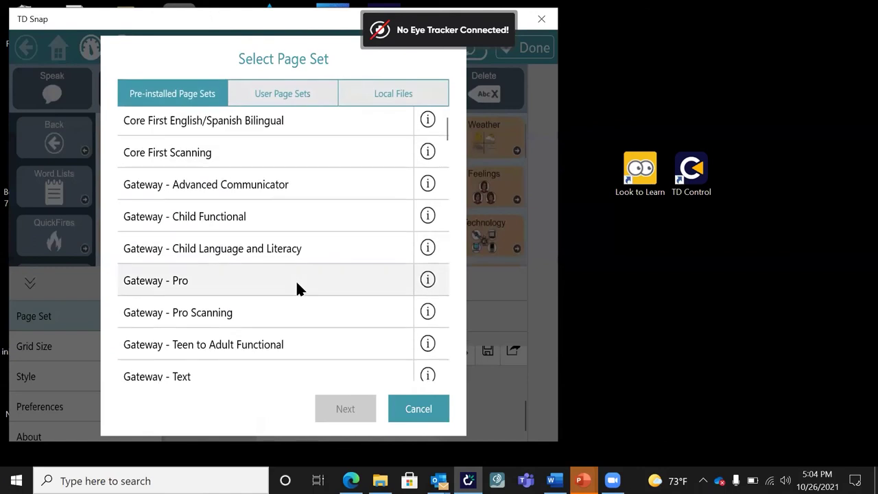
click(264, 252)
click(343, 410)
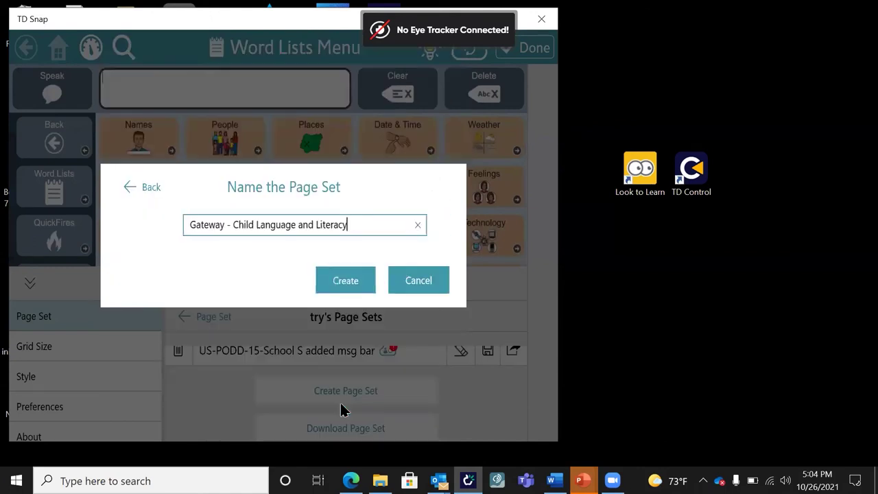
click(348, 279)
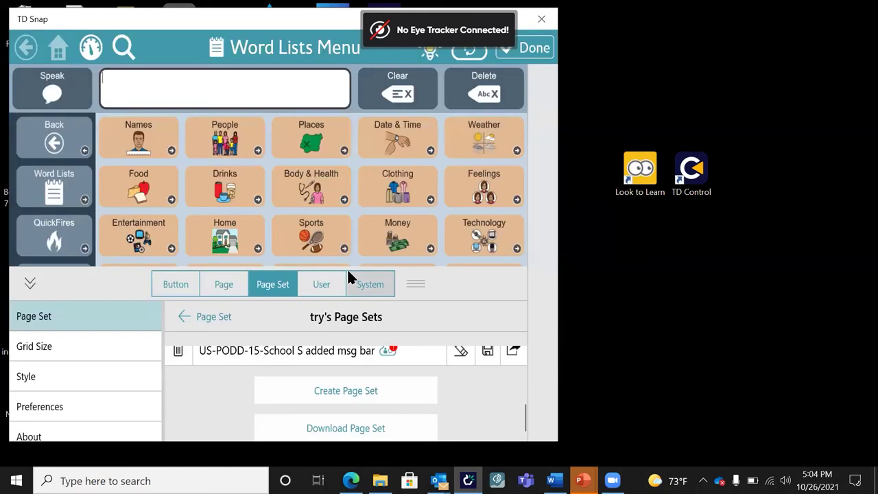
Load the "Gateway - Child Language and Literacy" page set from the user's page sets and collapse the settings.
click(186, 319)
click(271, 341)
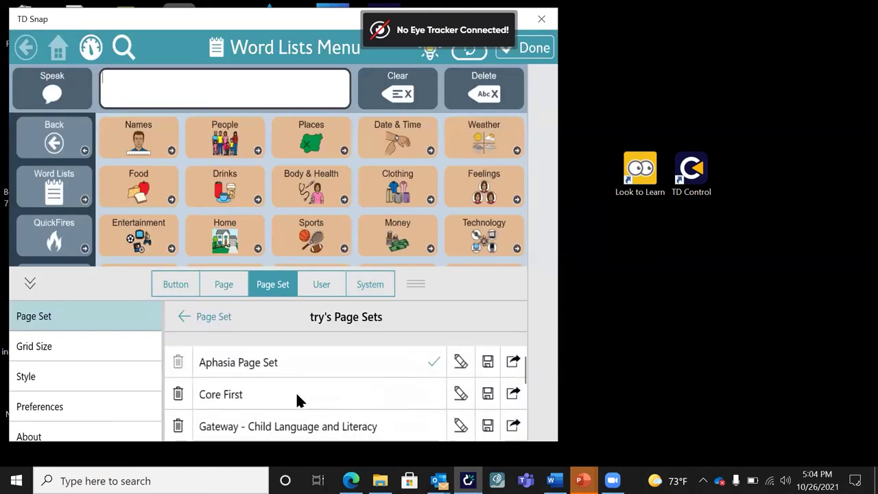
scroll(295, 398, down, 1)
click(293, 377)
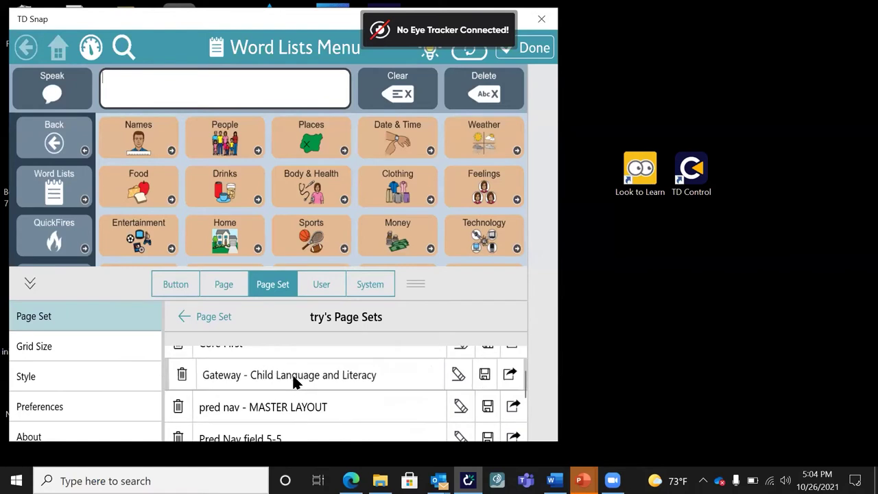
click(28, 283)
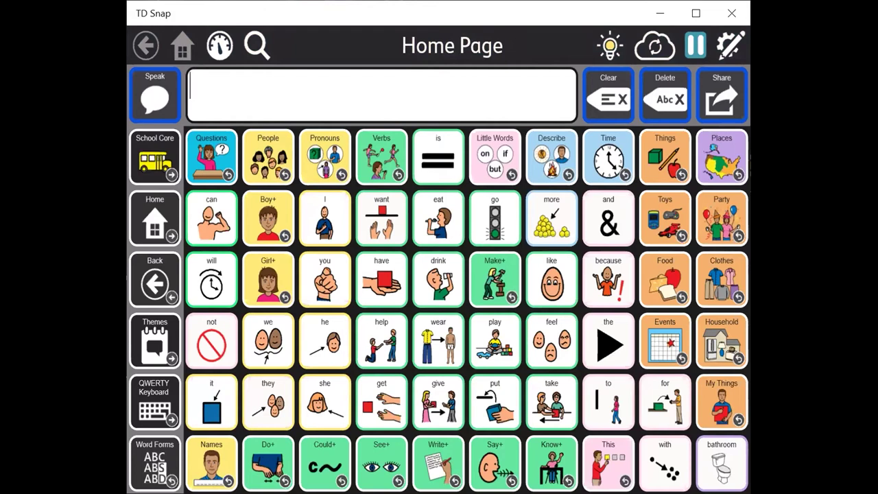
Enter editing mode on the Home Page and look through the hidden buttons in the page set's toolbar.
click(729, 45)
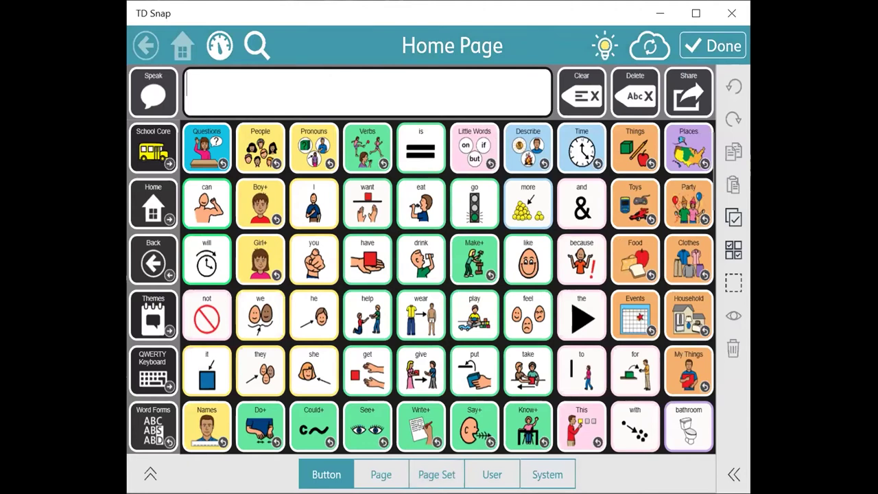
scroll(153, 288, down, 5)
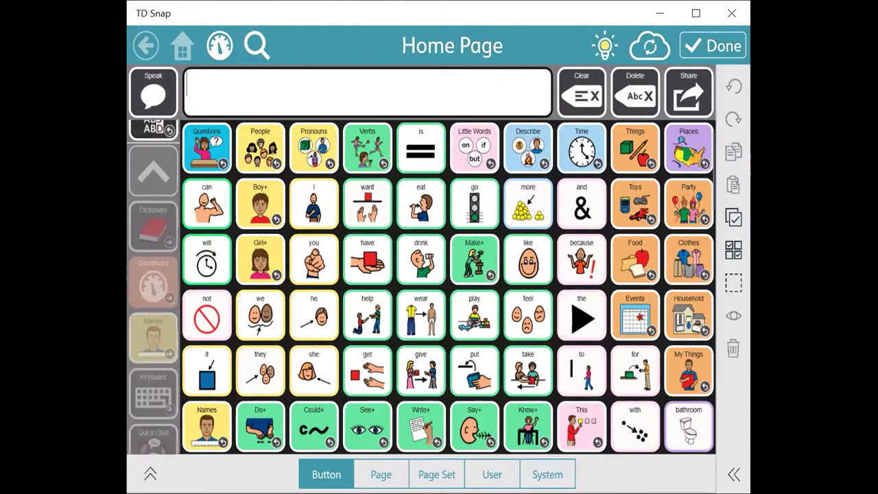
scroll(154, 289, down, 1)
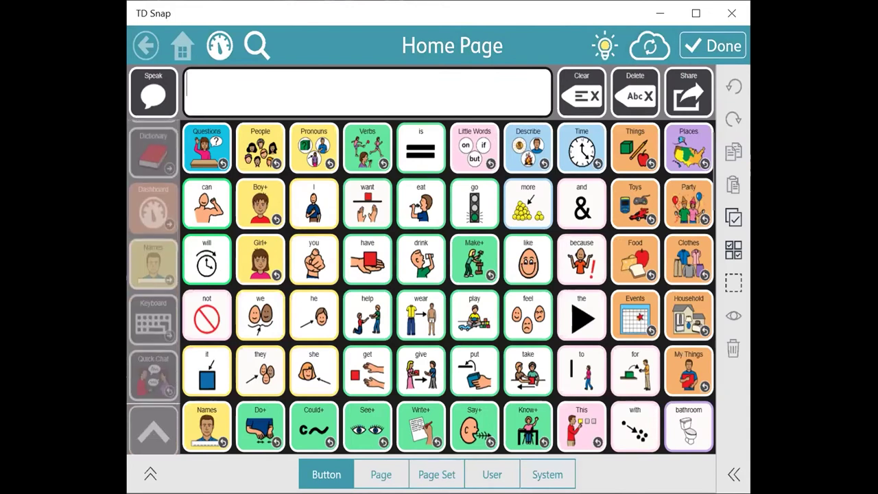
scroll(153, 288, up, 1)
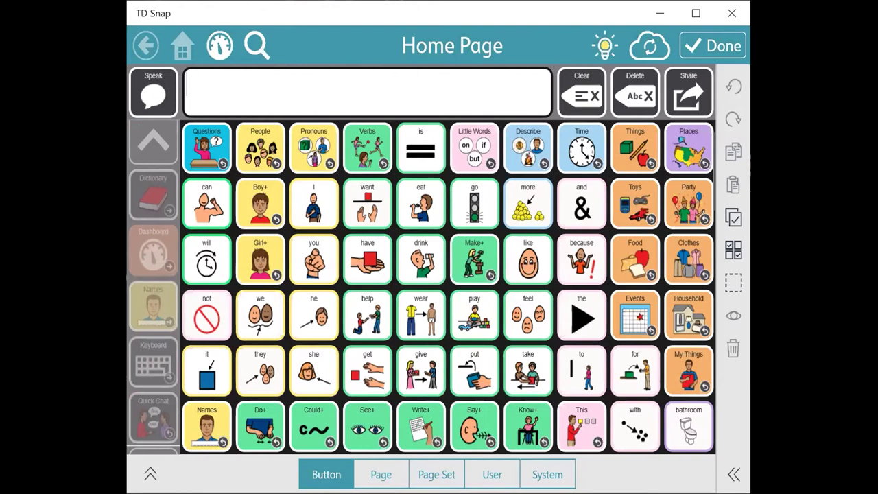
Unhide the Dashboard and Dictionary buttons in the page set's toolbar and finish editing.
click(153, 250)
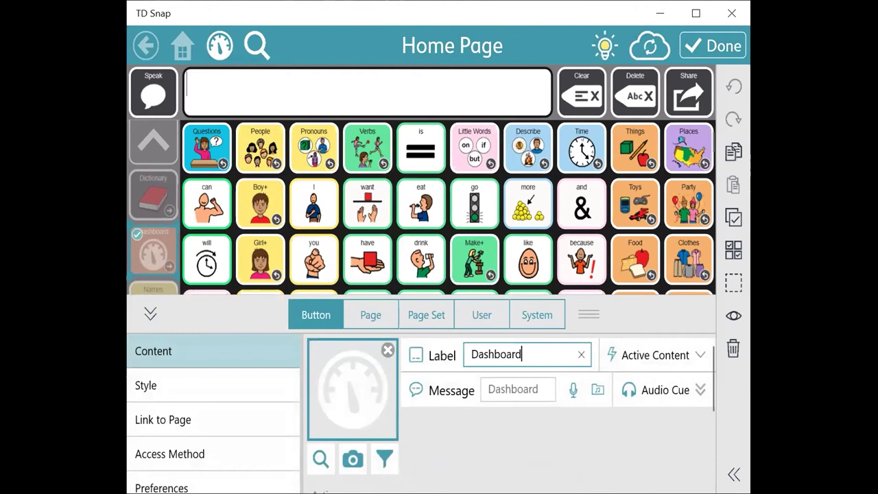
click(733, 315)
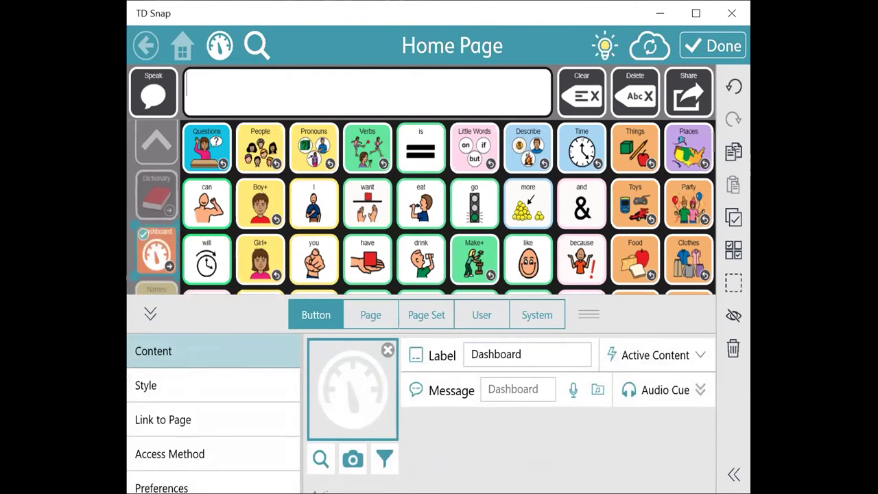
click(156, 196)
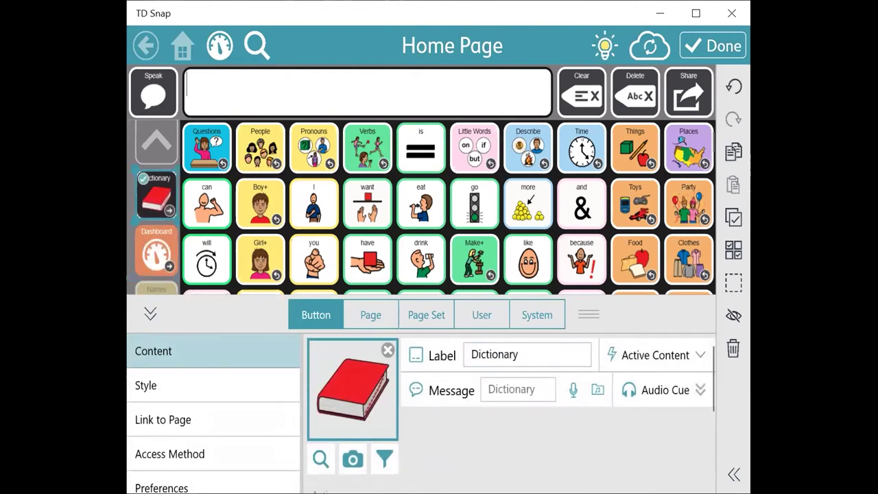
click(150, 313)
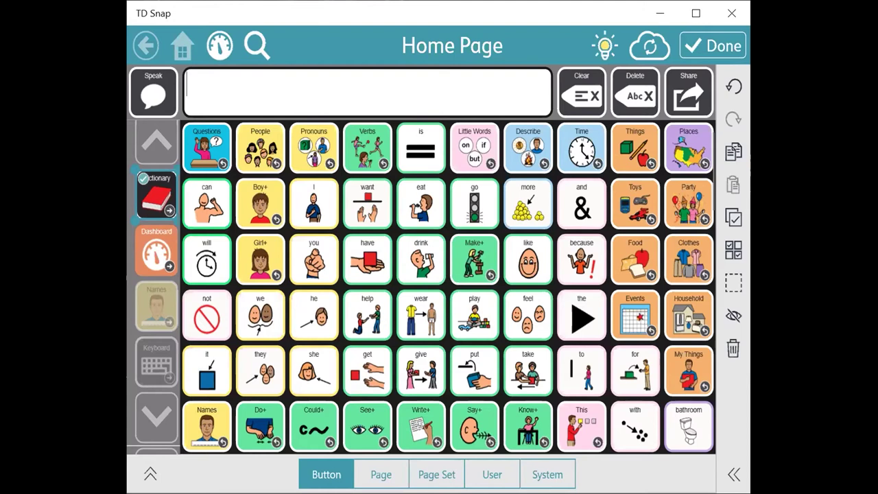
drag(260, 316, 260, 295)
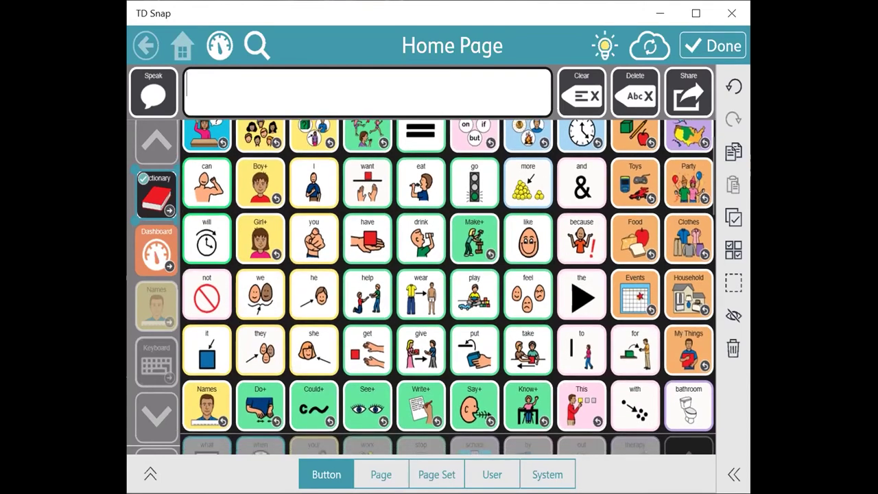
click(713, 45)
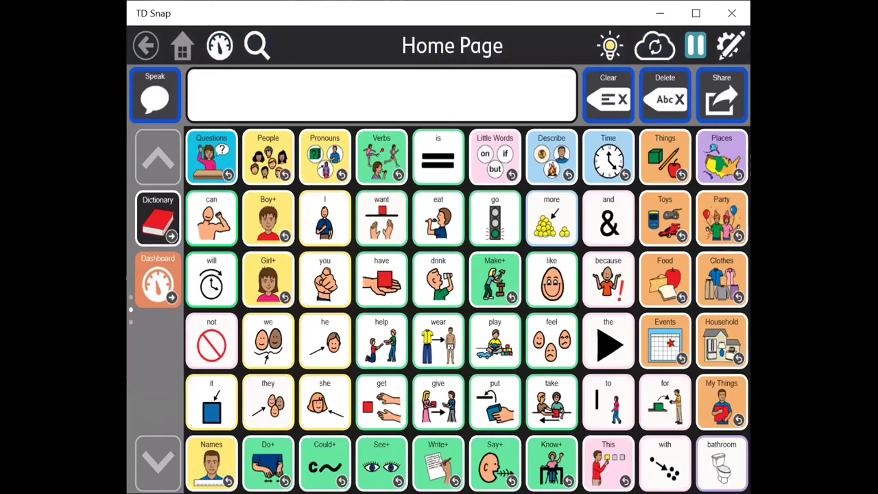
View the Dashboard page and the Dictionary page from the toolbar, and return to the Home Page.
click(157, 278)
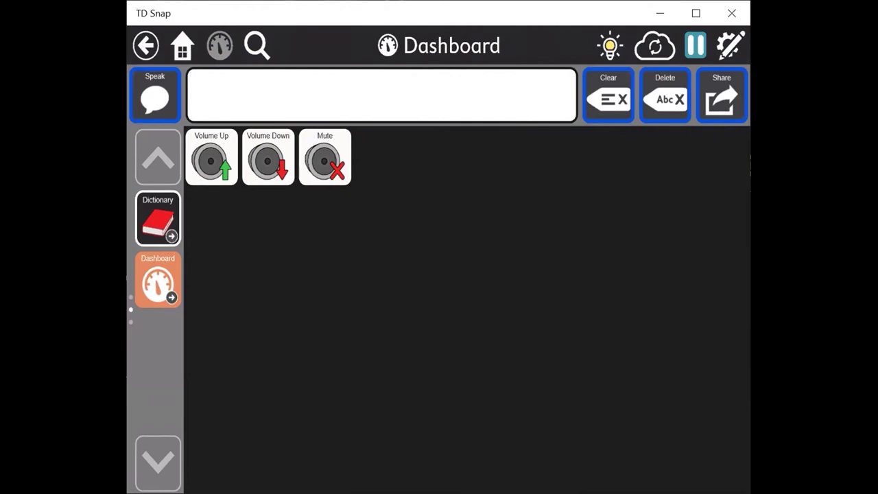
click(158, 218)
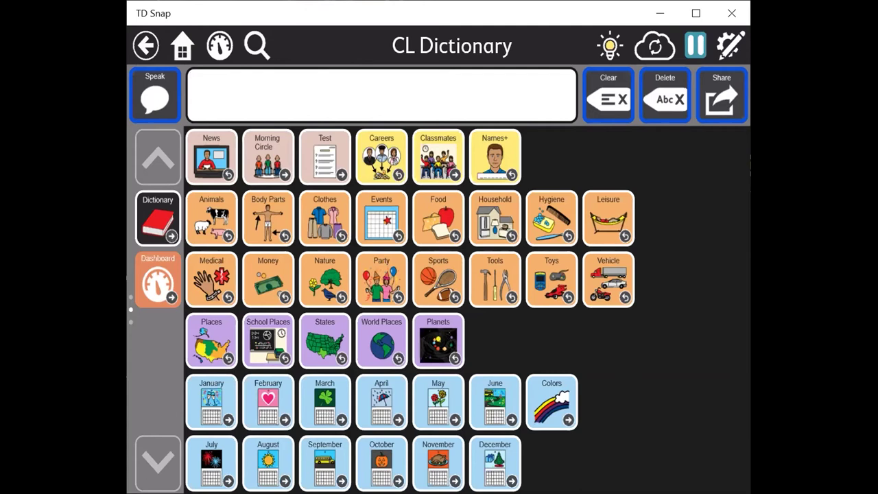
click(182, 45)
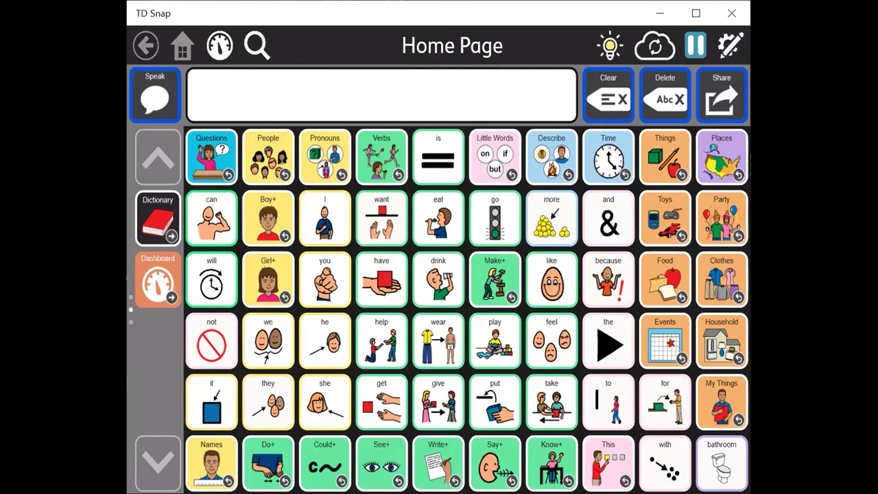
Enter editing mode and go through the list of the user's page sets to its end.
click(729, 45)
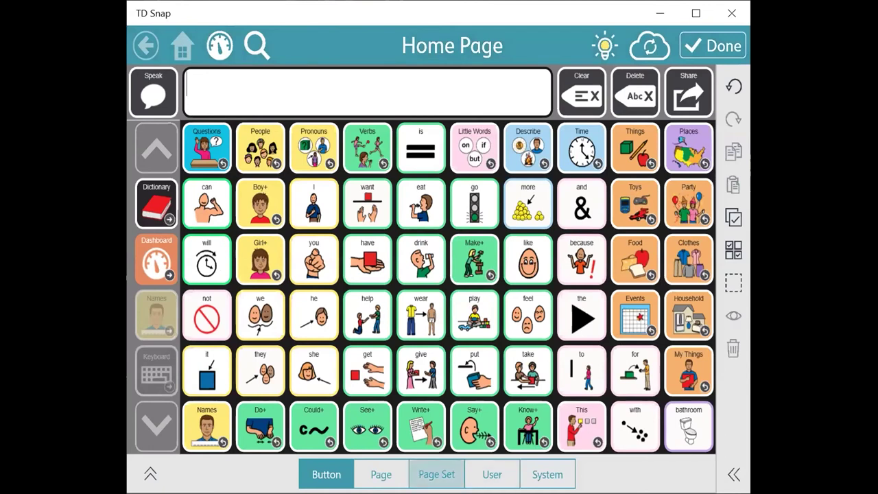
click(436, 474)
click(507, 382)
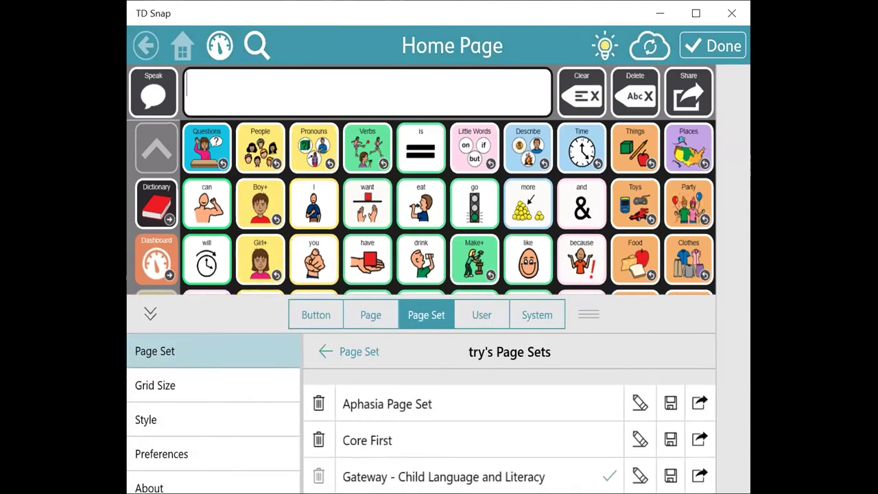
scroll(509, 439, down, 1)
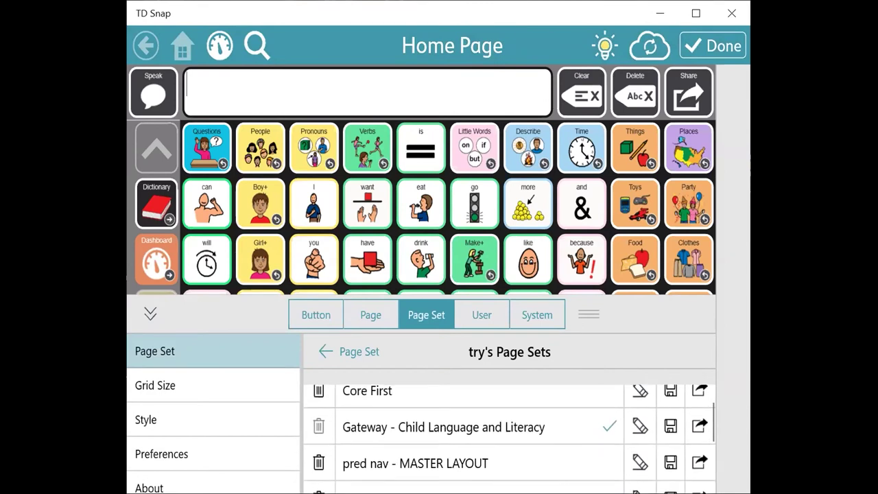
scroll(509, 439, up, 1)
scroll(509, 439, down, 2)
scroll(509, 439, down, 2)
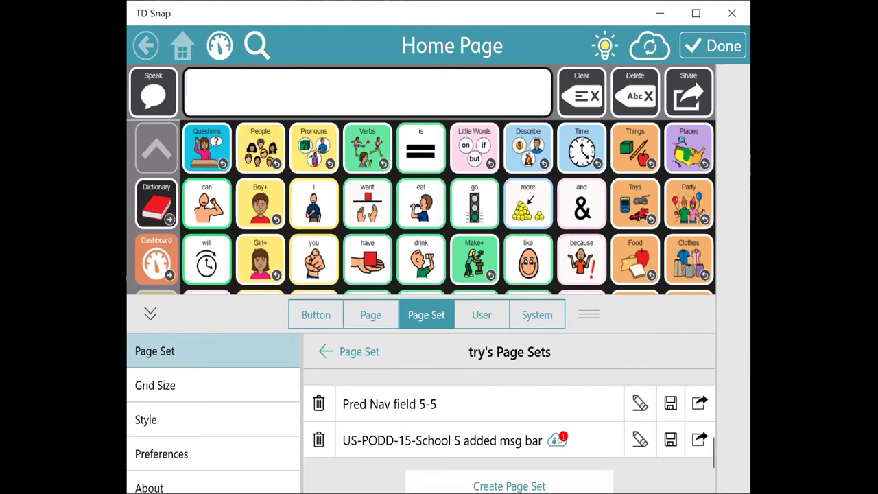
Create a page set from the pre-installed "Gateway - Pro Scanning", keeping its suggested name.
click(509, 485)
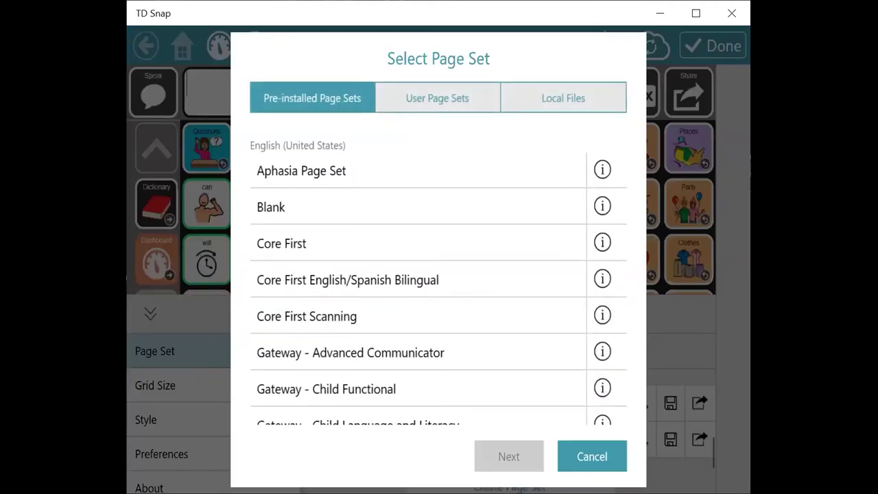
scroll(411, 288, down, 3)
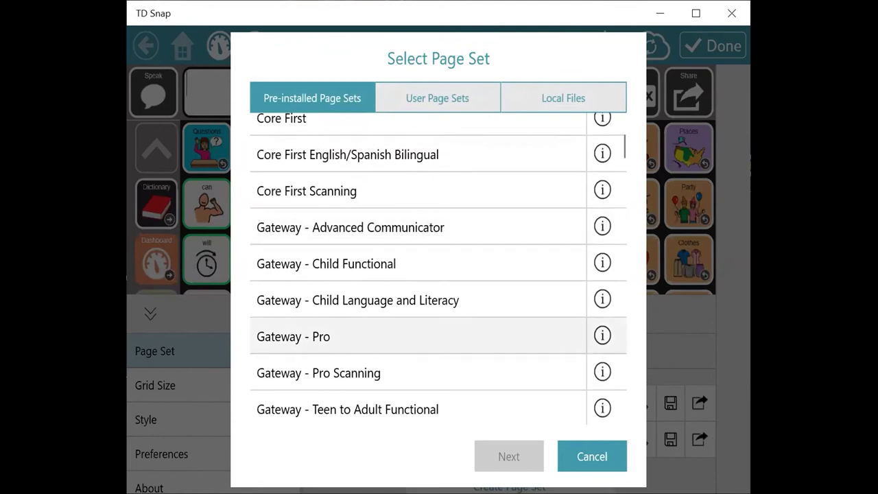
scroll(412, 336, up, 3)
scroll(411, 336, down, 3)
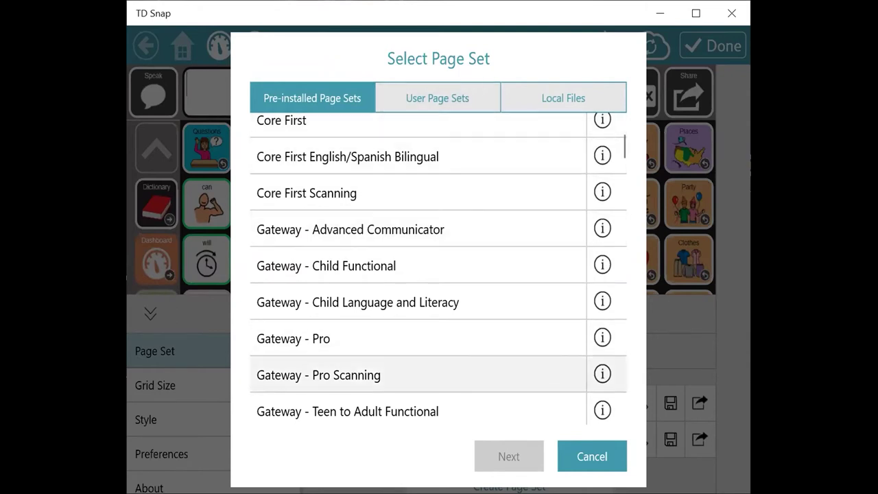
scroll(412, 357, down, 1)
scroll(411, 353, down, 1)
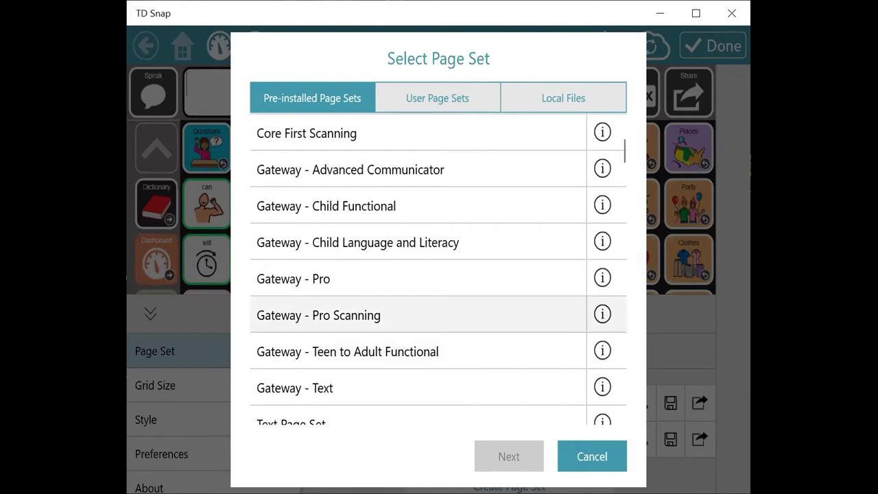
click(322, 314)
click(509, 456)
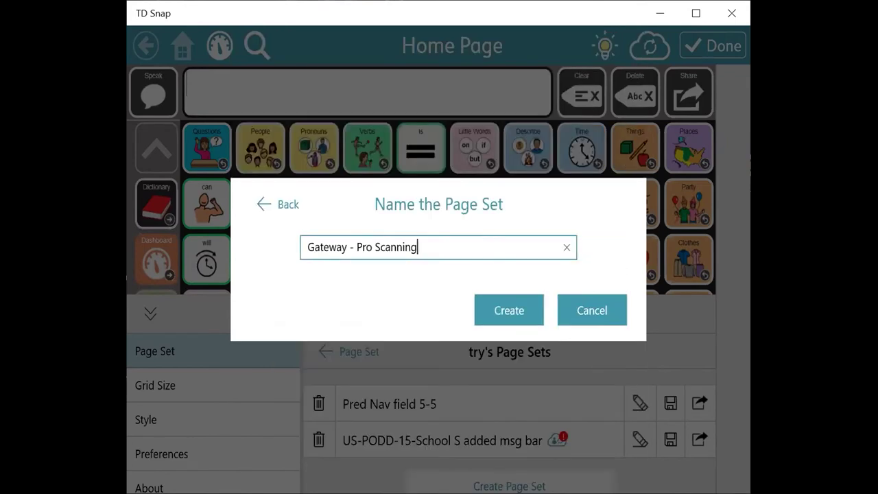
key(Return)
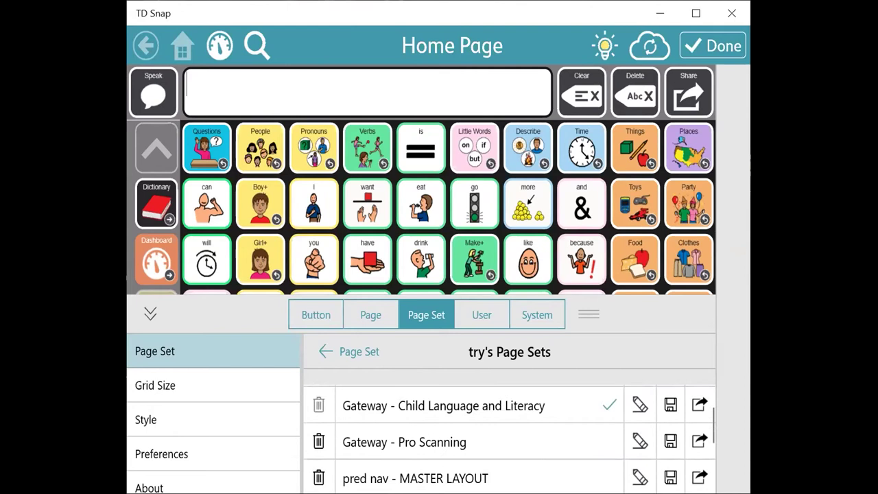
Load the "Gateway - Pro Scanning" page set from the user's page sets, collapse the settings and finish editing.
scroll(510, 435, down, 3)
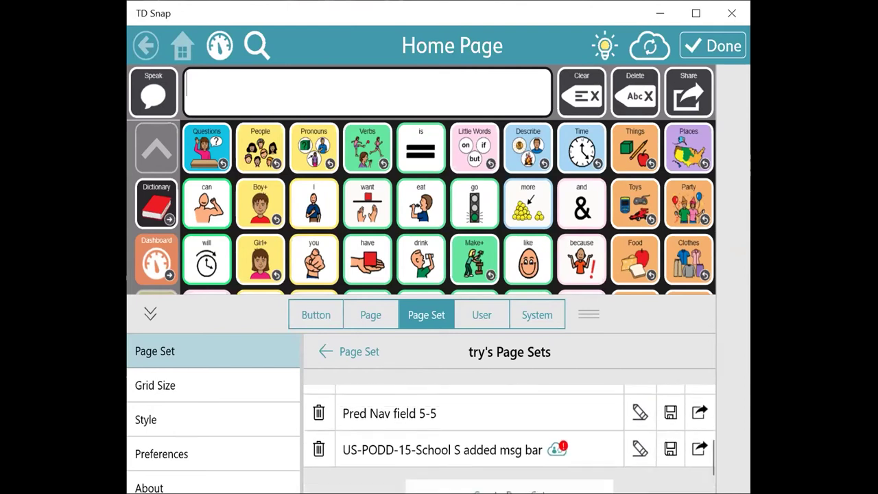
scroll(509, 435, up, 3)
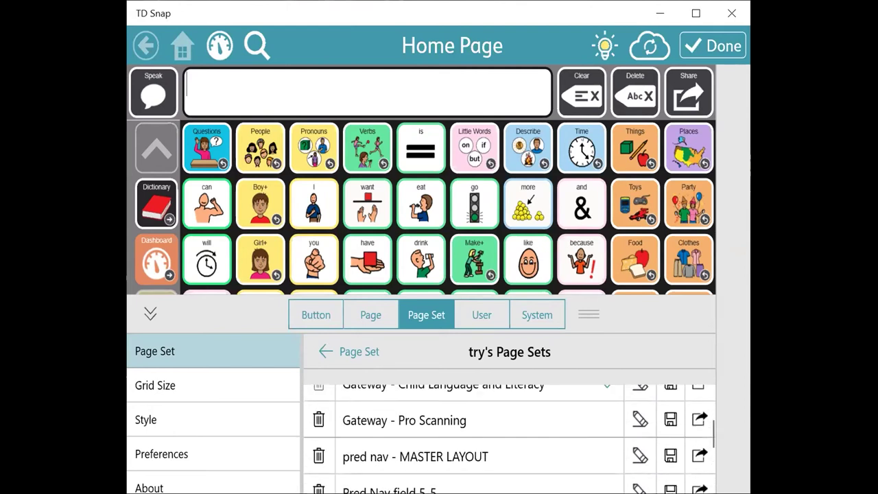
click(407, 420)
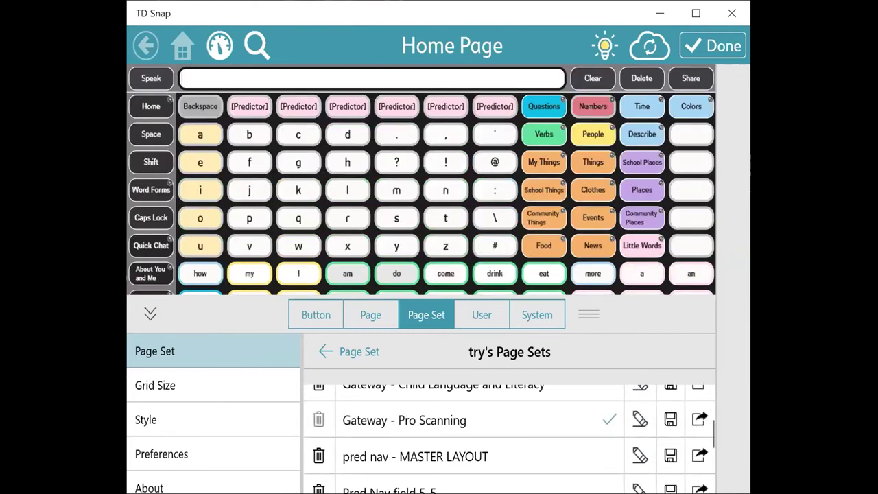
click(150, 313)
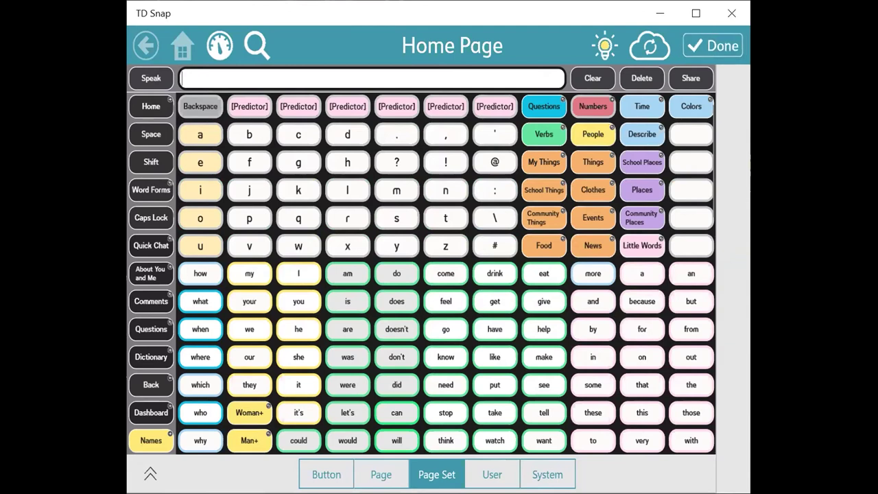
click(712, 45)
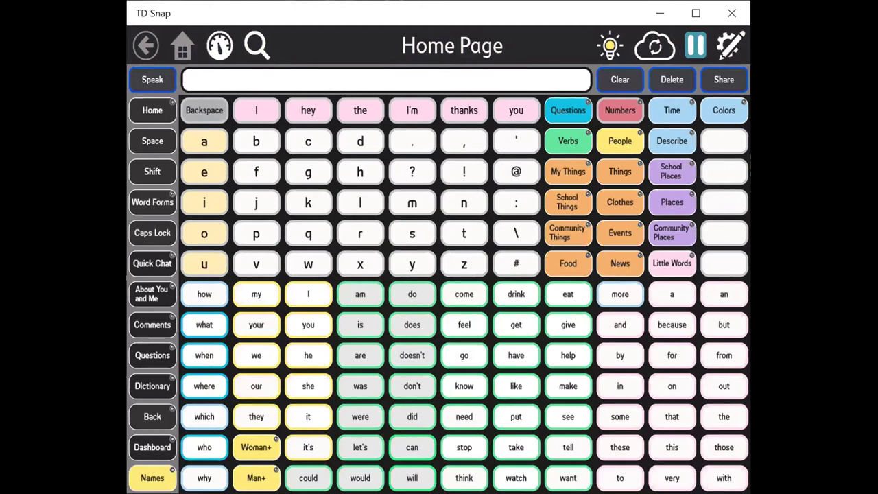
View the My Things and Things pages of the Pro Scanning page set and return to the Home Page.
click(568, 172)
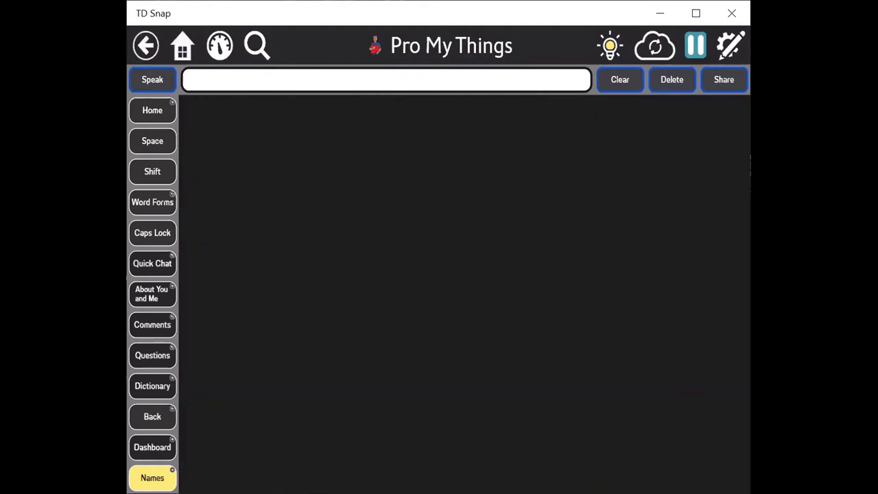
click(145, 45)
click(620, 171)
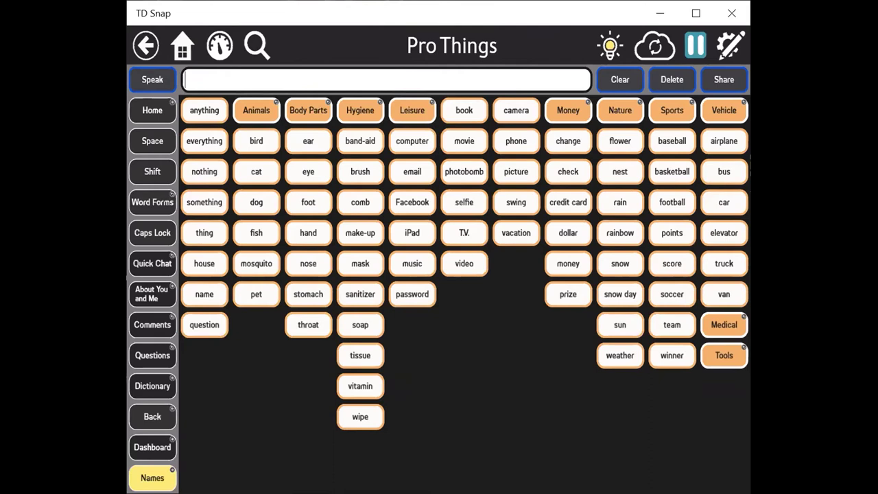
click(152, 109)
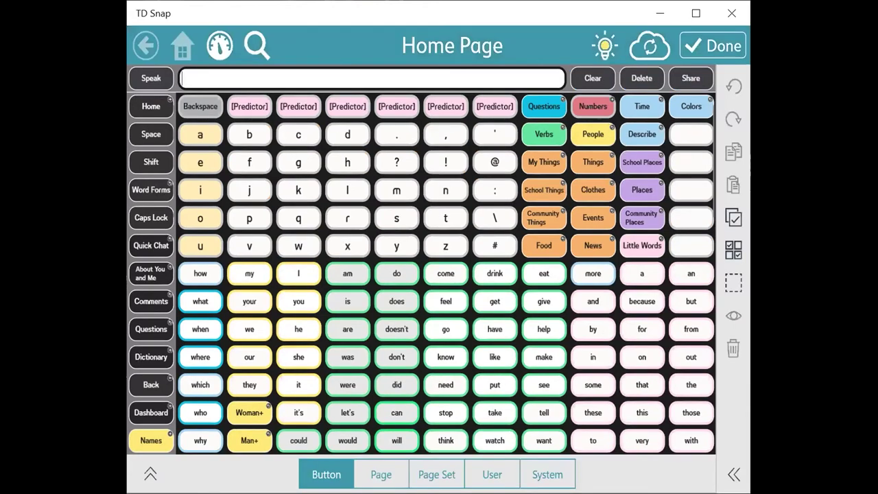
Create a page set from the pre-installed "US-PODD-60-Complex", keeping its suggested name.
click(437, 474)
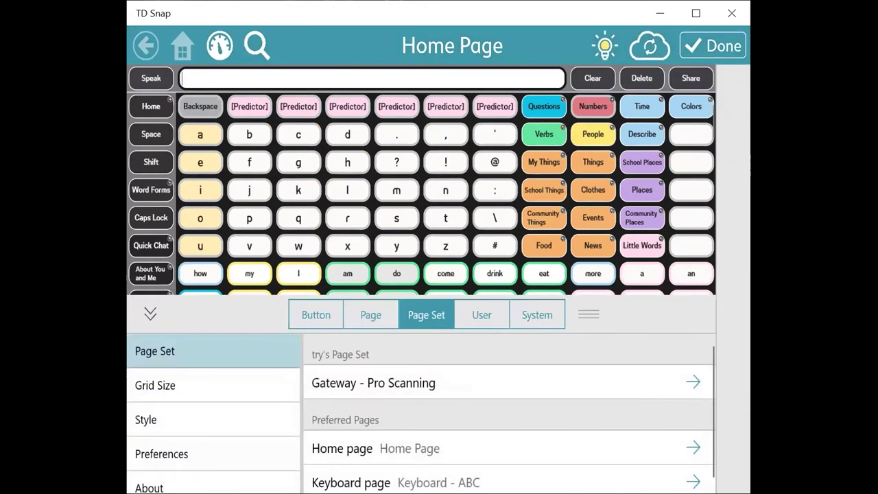
click(374, 383)
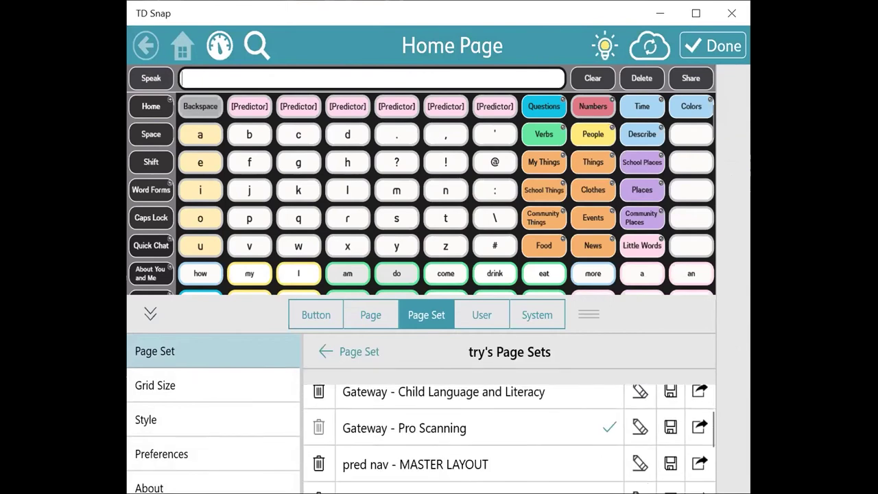
scroll(510, 439, down, 5)
click(508, 435)
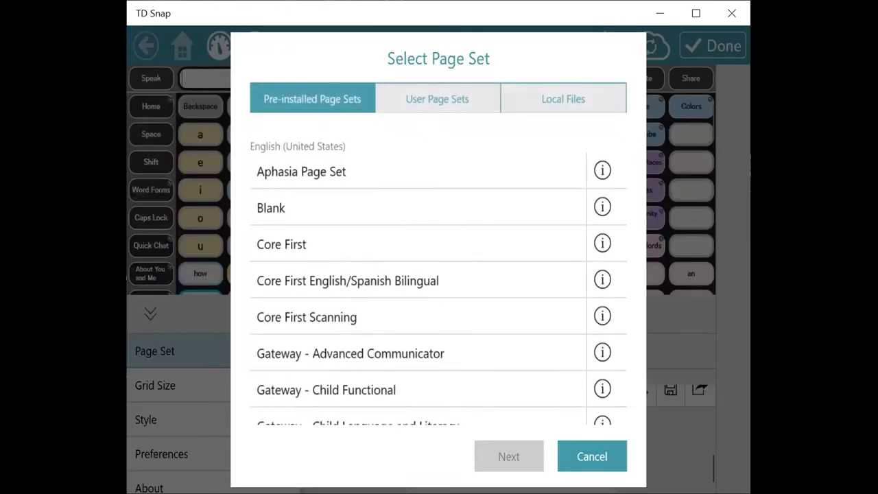
scroll(418, 319, down, 10)
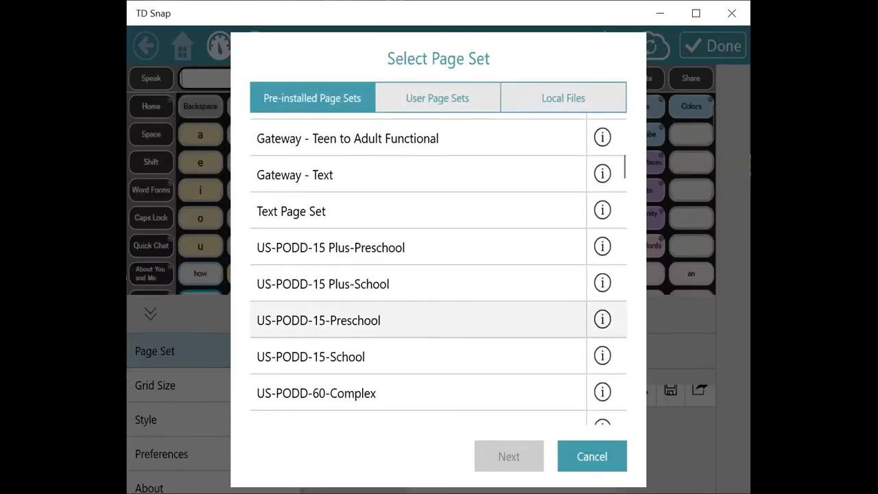
scroll(418, 319, down, 3)
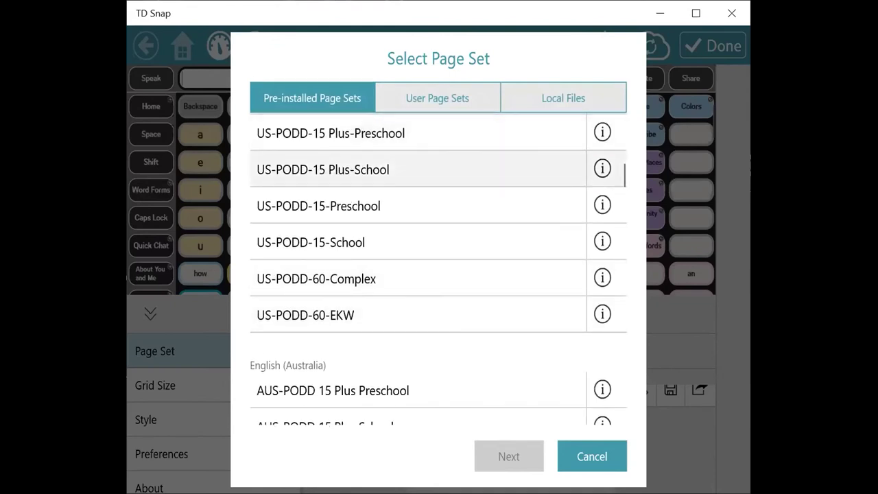
scroll(419, 206, up, 1)
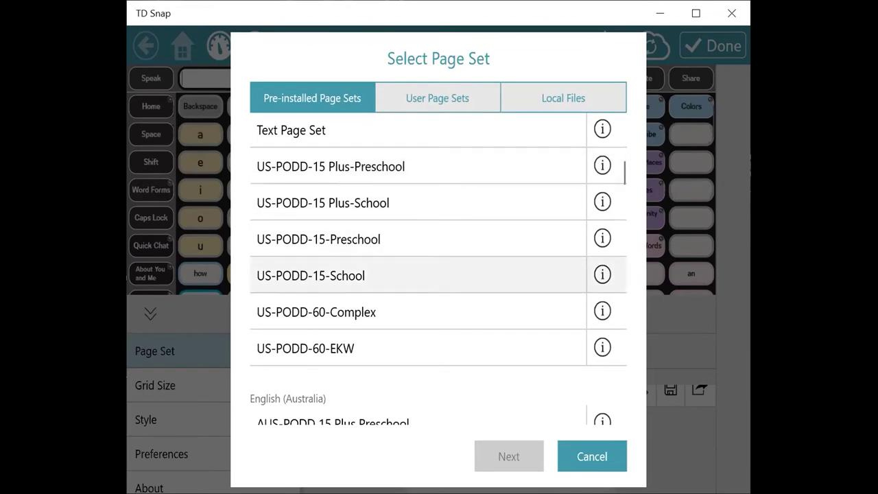
click(419, 311)
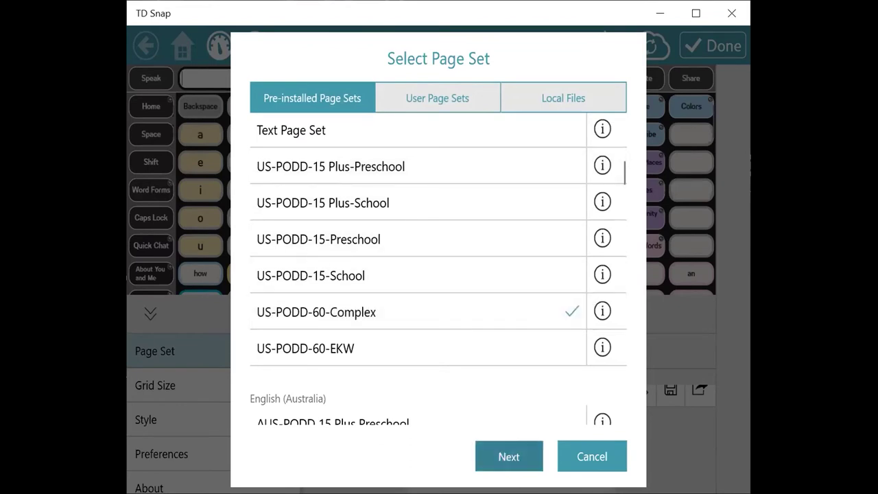
click(509, 456)
key(Return)
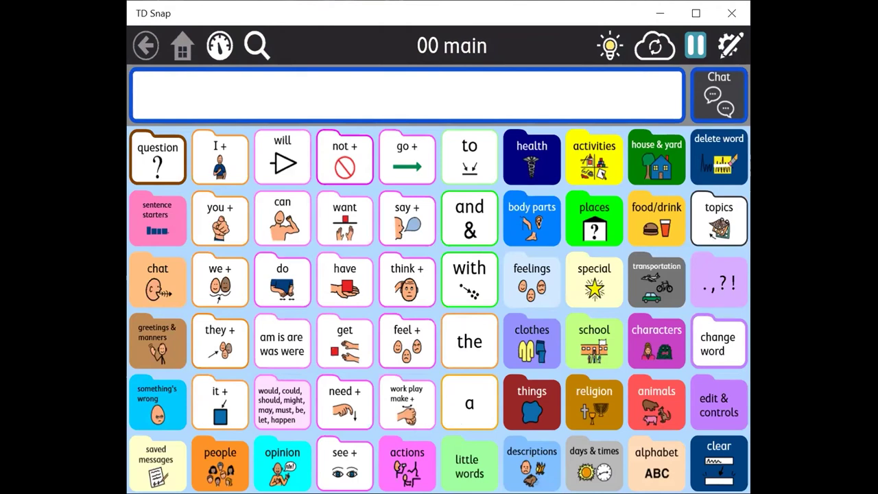
Start editing, open the page set's print selection, select all pages, look through the list and cancel without printing.
click(730, 46)
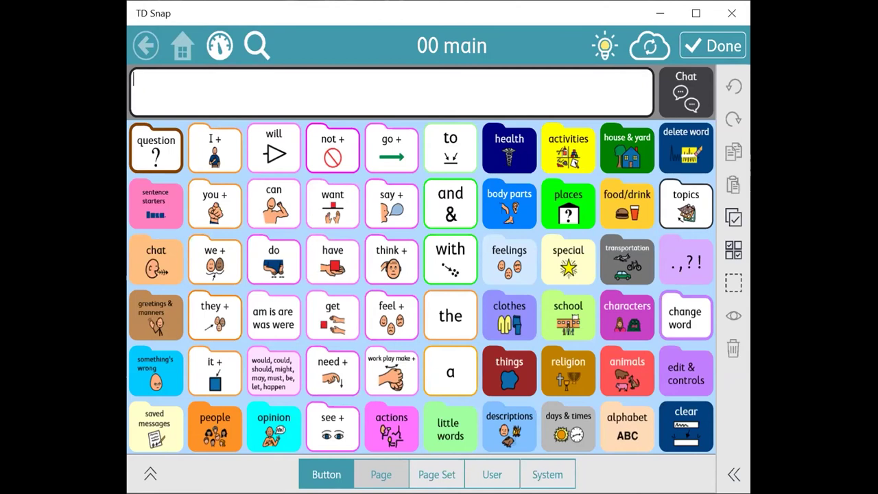
click(381, 474)
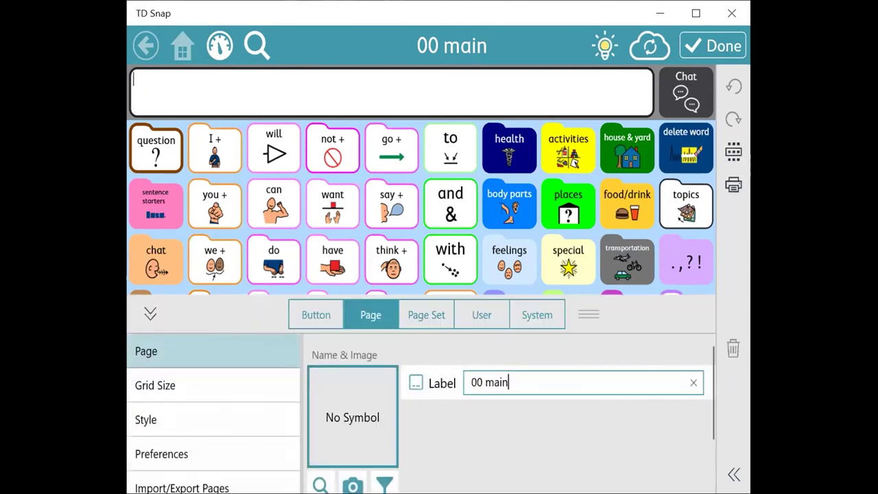
scroll(213, 411, down, 2)
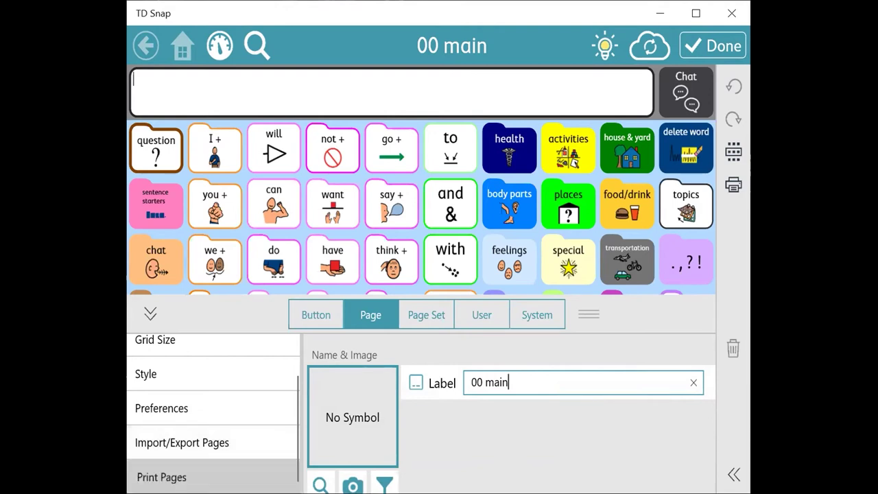
click(161, 476)
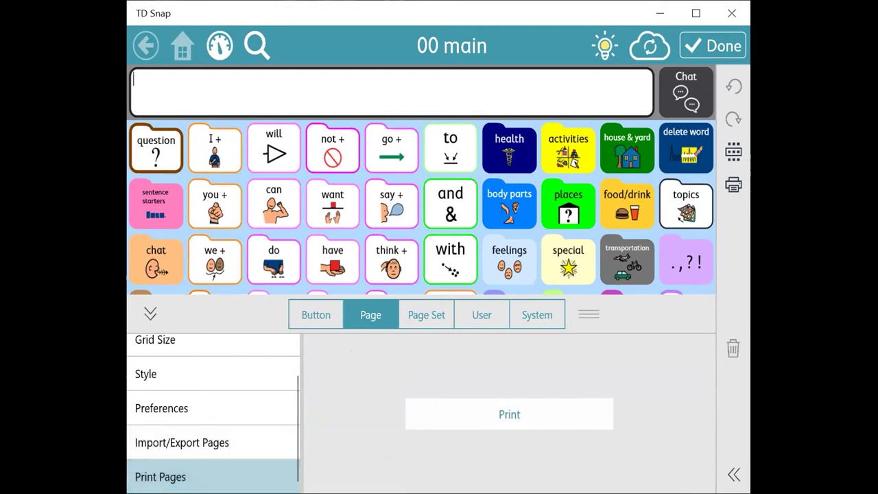
click(509, 413)
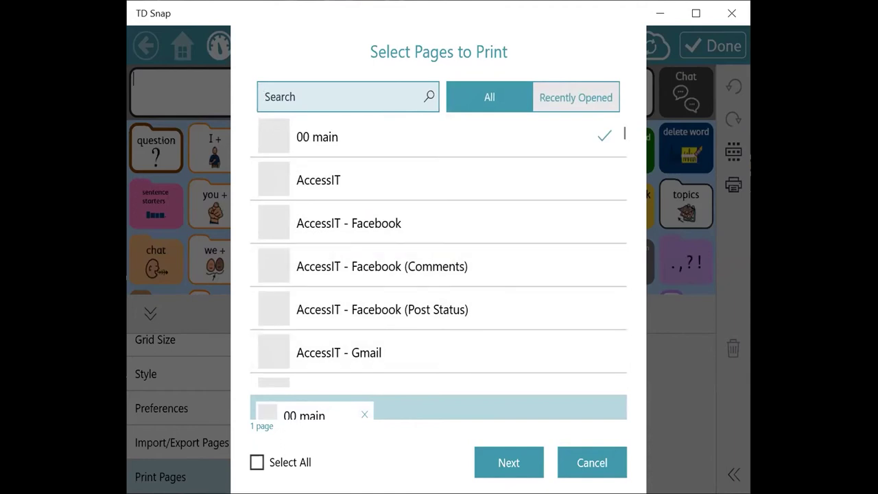
click(257, 463)
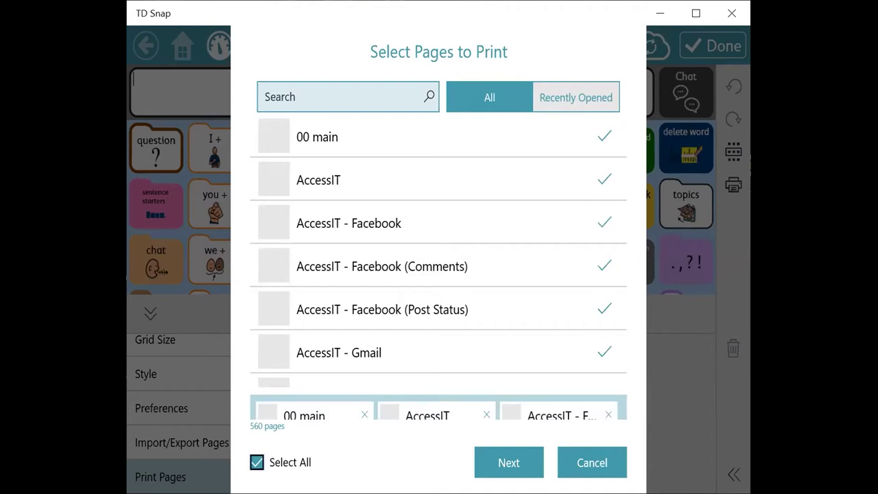
drag(439, 310, 439, 197)
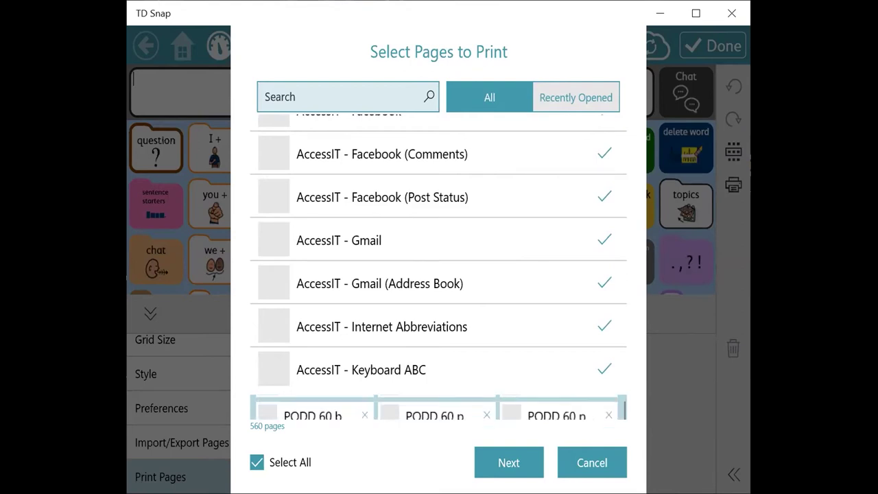
click(591, 462)
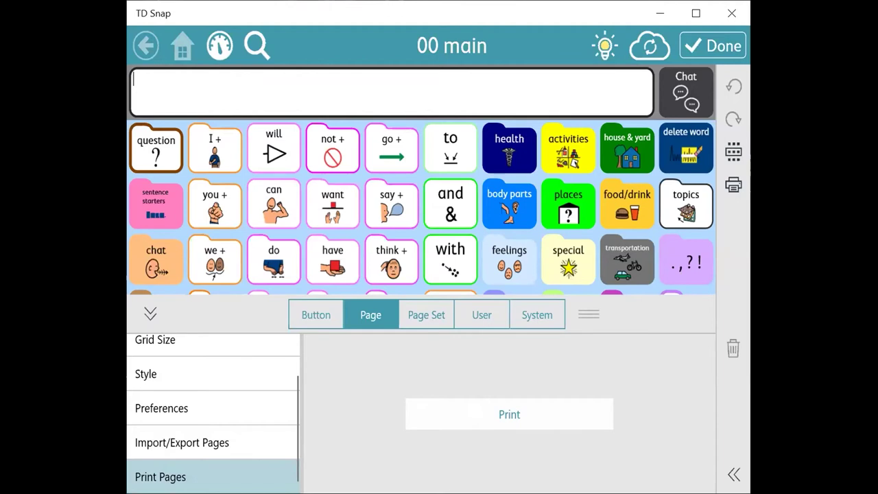
Load the "Core First" page set from the user's page sets.
click(426, 314)
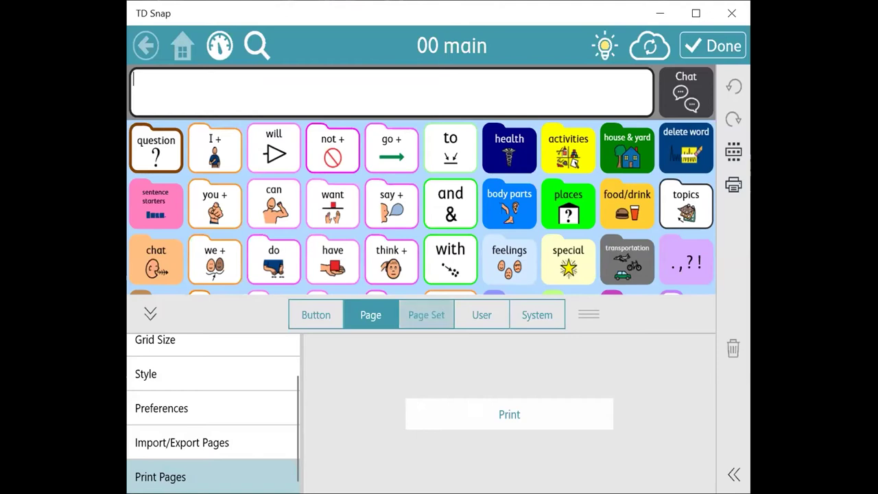
click(511, 382)
scroll(509, 439, down, 2)
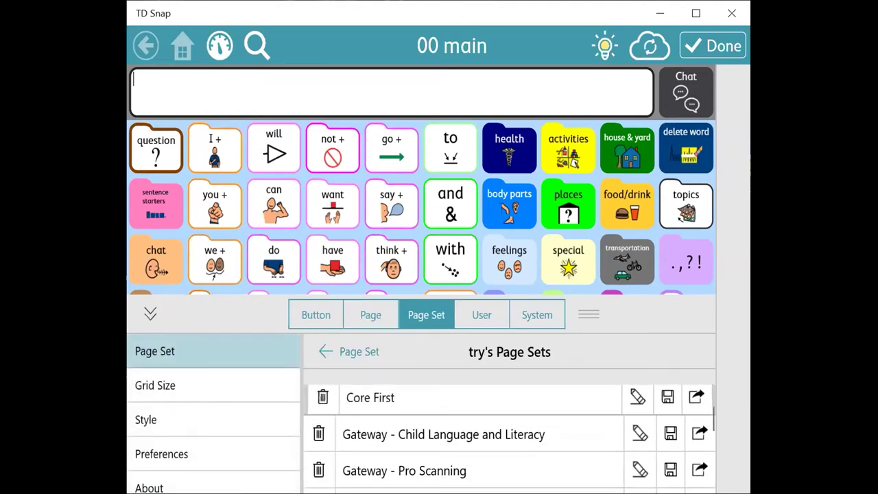
click(370, 398)
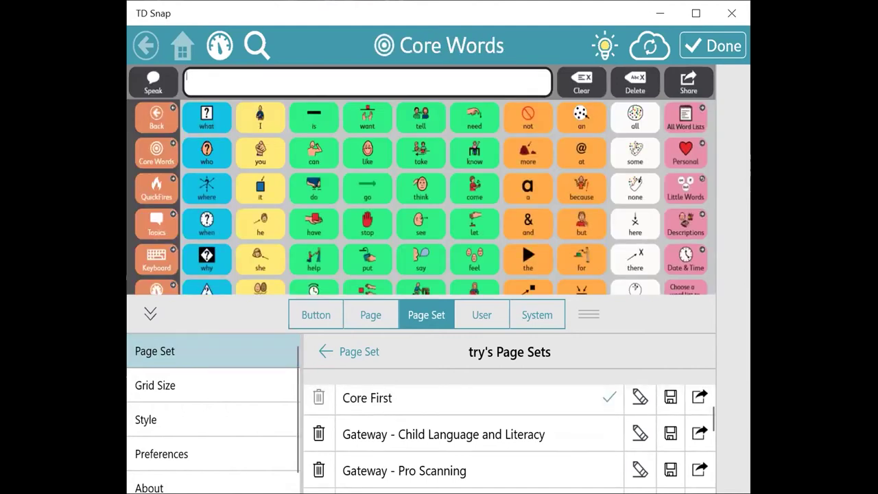
Set the Core First page set's grid size to the optimized 7 x 7 and collapse the settings to show the whole page.
click(155, 385)
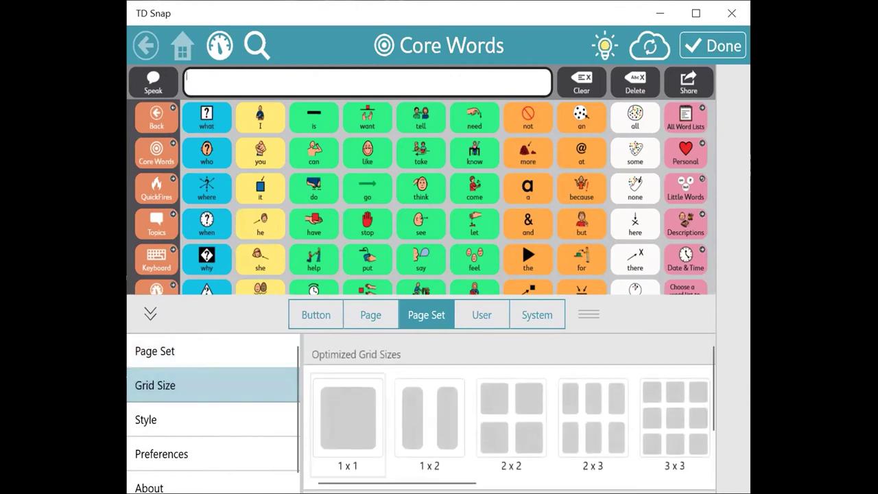
scroll(592, 418, right, 5)
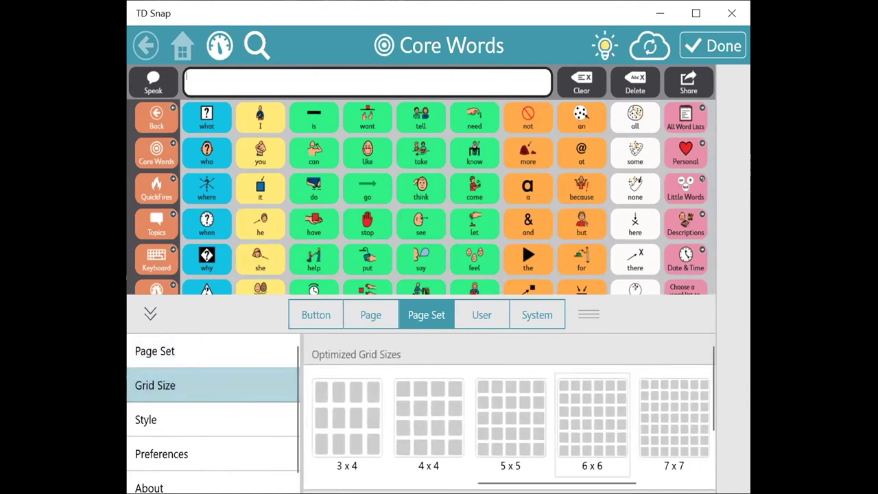
scroll(510, 418, right, 3)
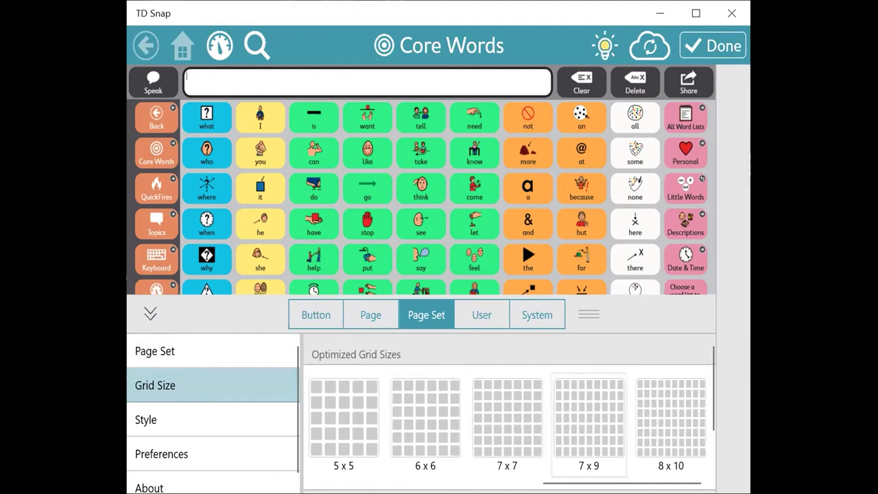
click(507, 418)
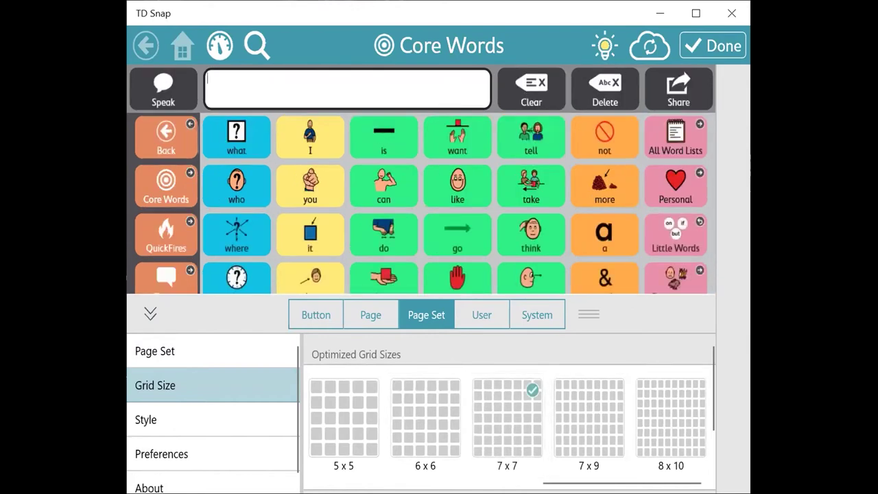
click(150, 314)
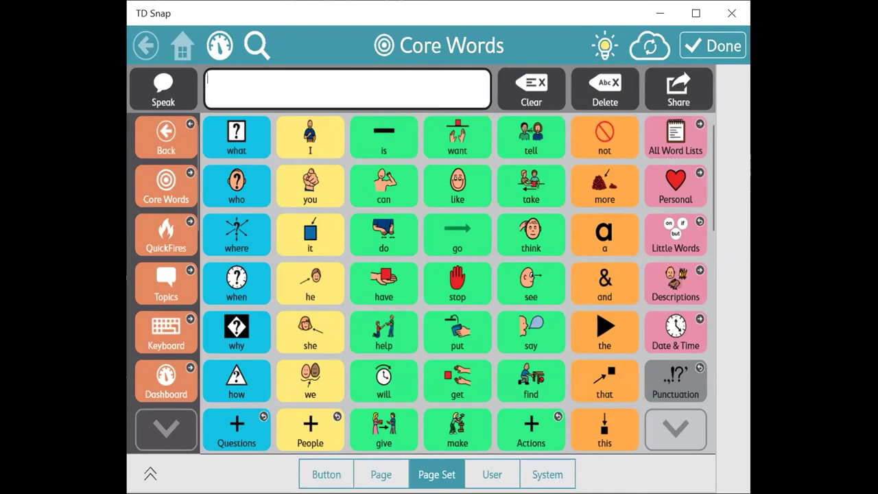
Change the page set's page background to a custom near-black color by darkening the current one, and save it.
click(150, 474)
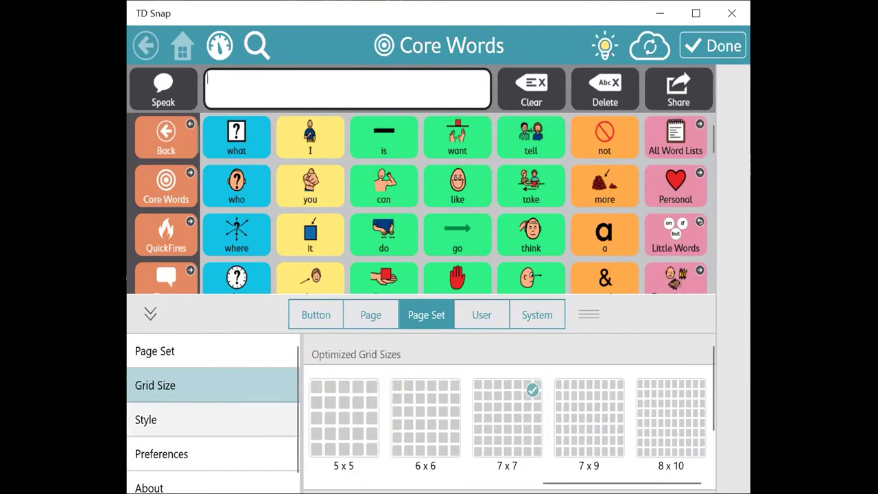
scroll(212, 412, down, 1)
click(171, 409)
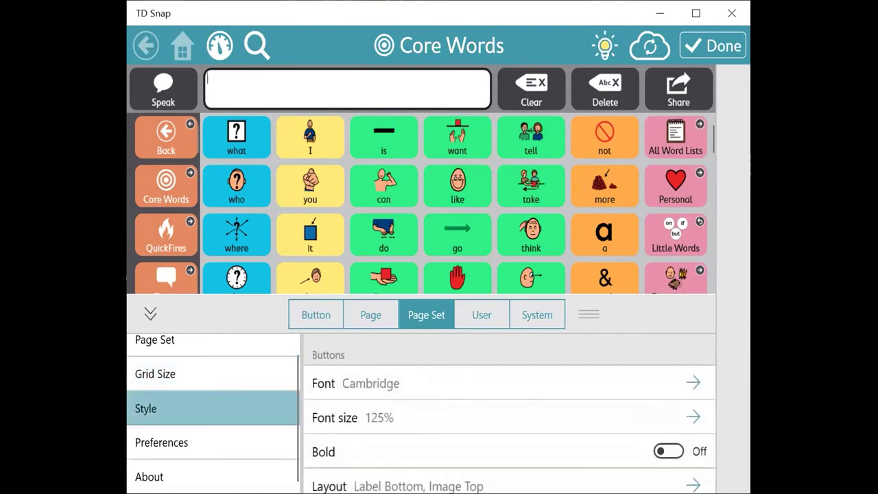
scroll(509, 412, down, 1)
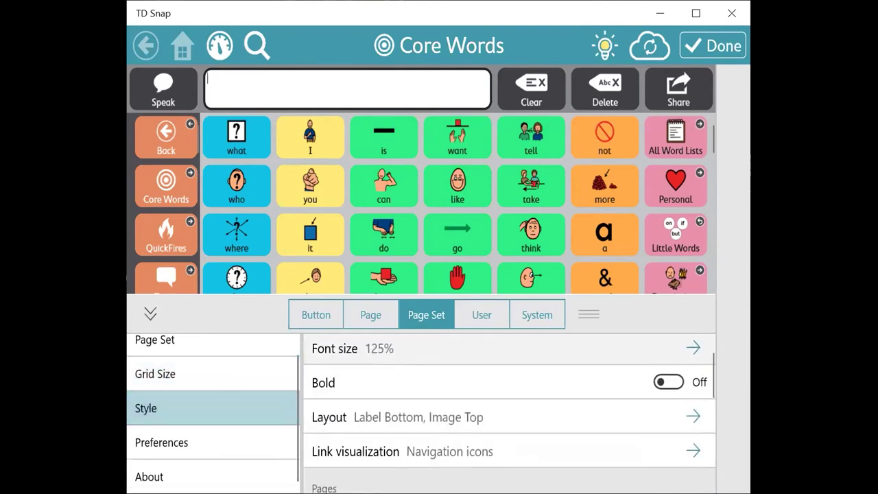
scroll(509, 382, down, 2)
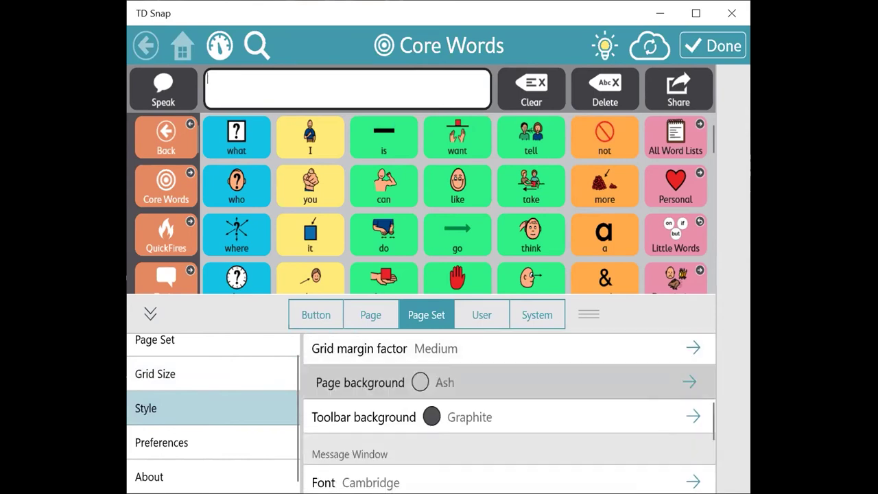
click(510, 382)
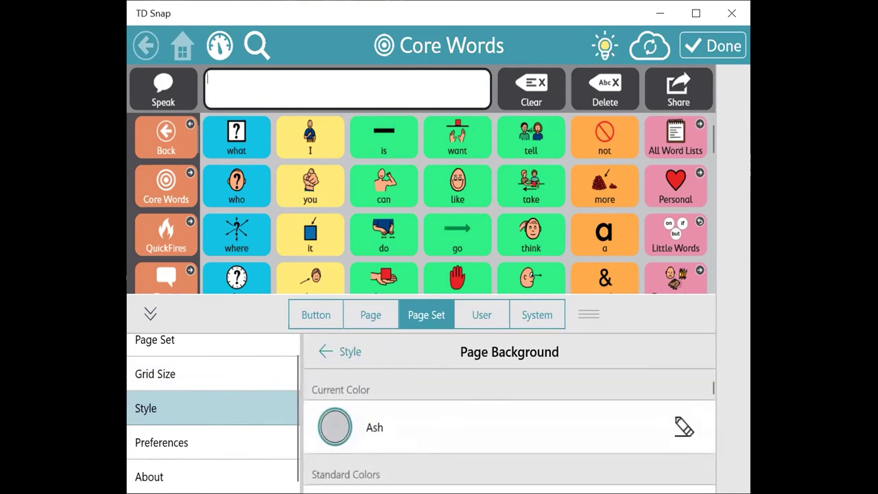
click(683, 427)
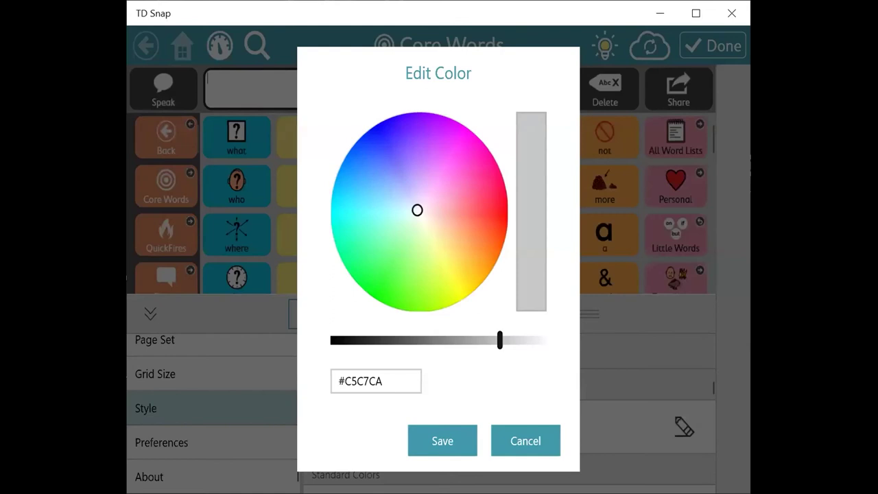
drag(500, 340, 343, 340)
click(442, 441)
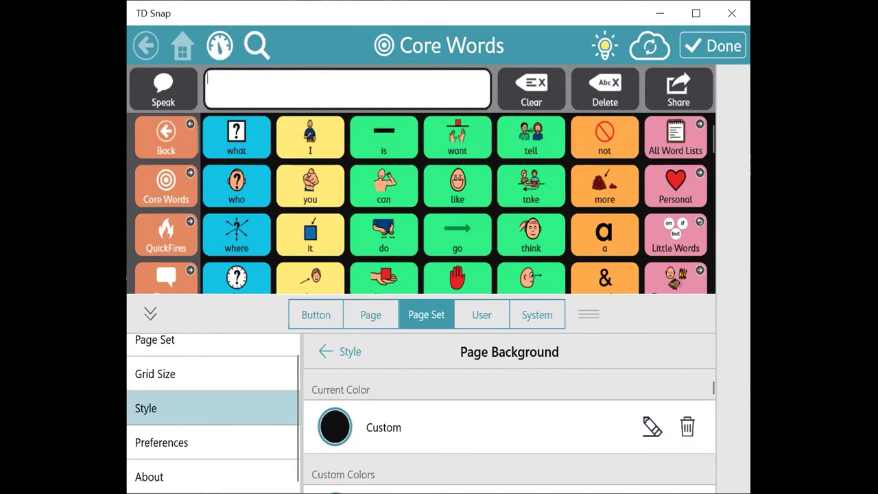
Turn off the page set's message bar, try its toolbar location as Off, and set the location to Right.
click(161, 442)
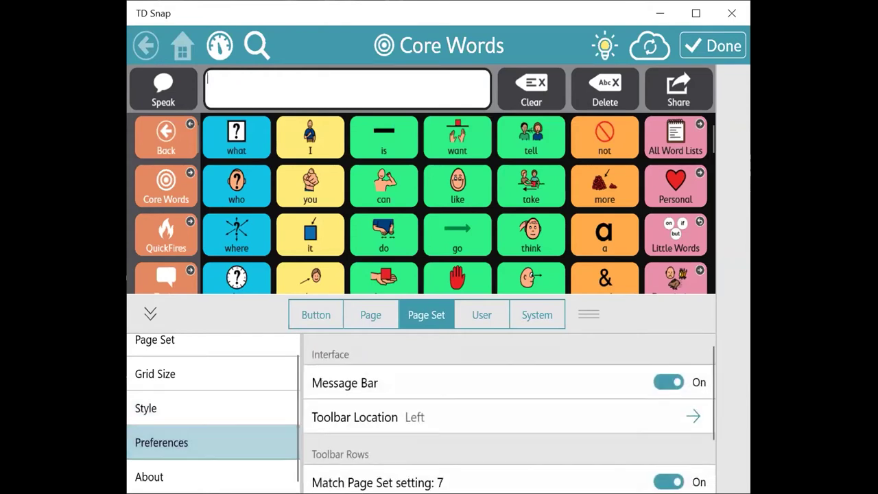
click(668, 382)
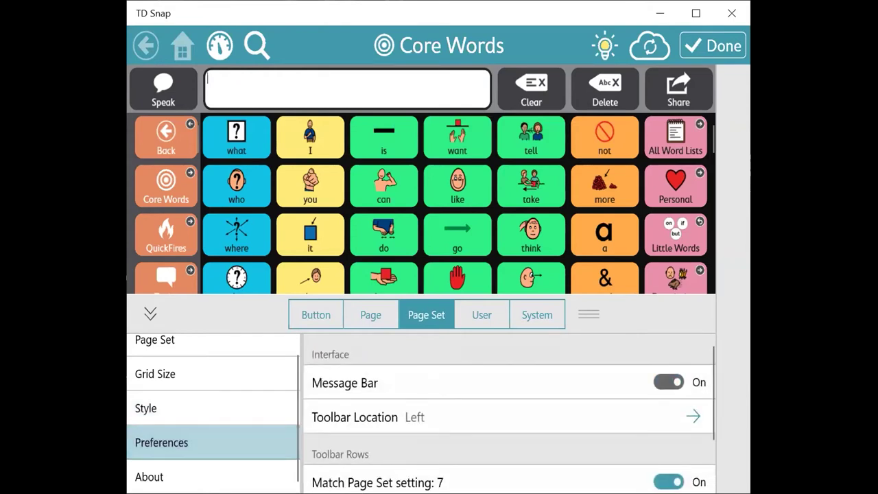
click(412, 417)
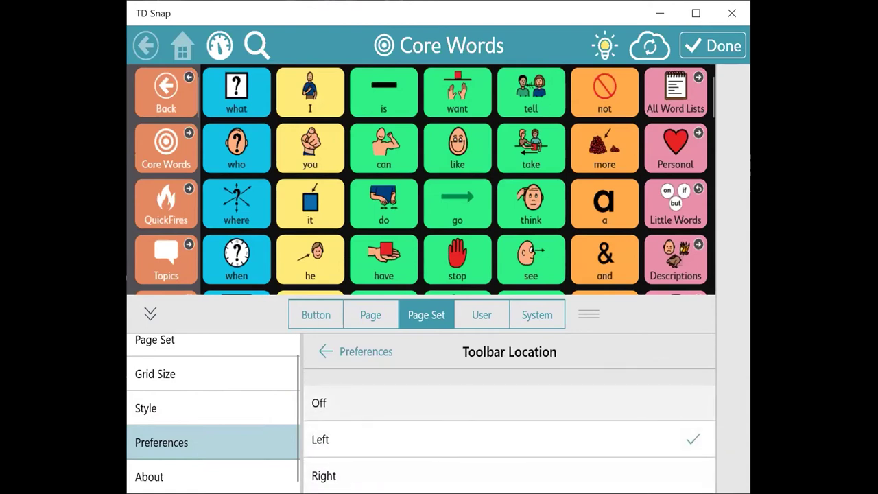
click(412, 402)
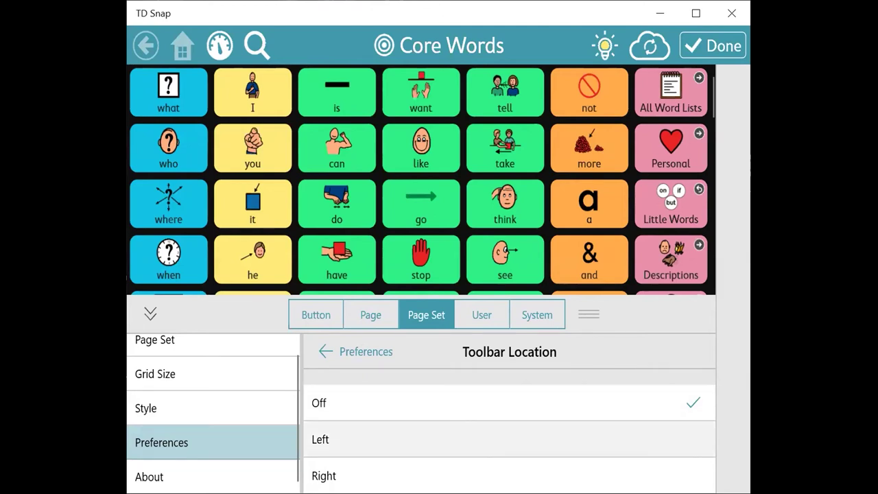
click(327, 476)
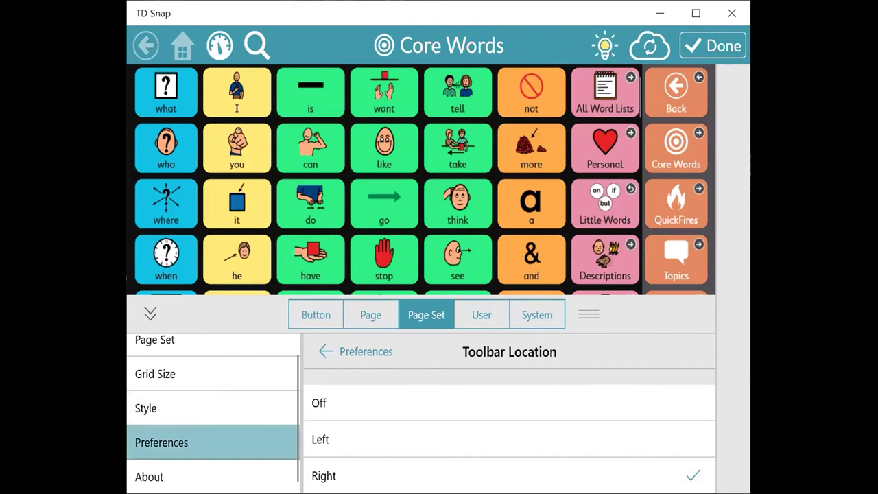
Check the page set's version information, then examine the user's data tracking options and highlight the note about usage reports.
click(149, 476)
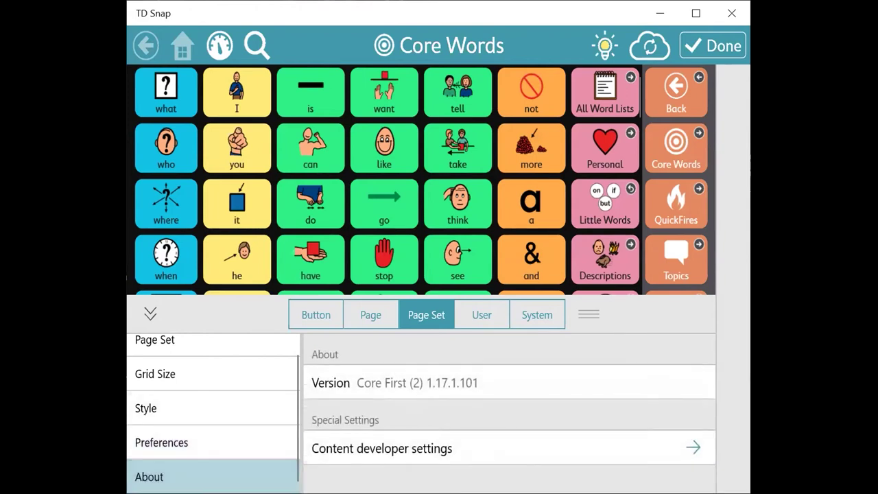
click(161, 442)
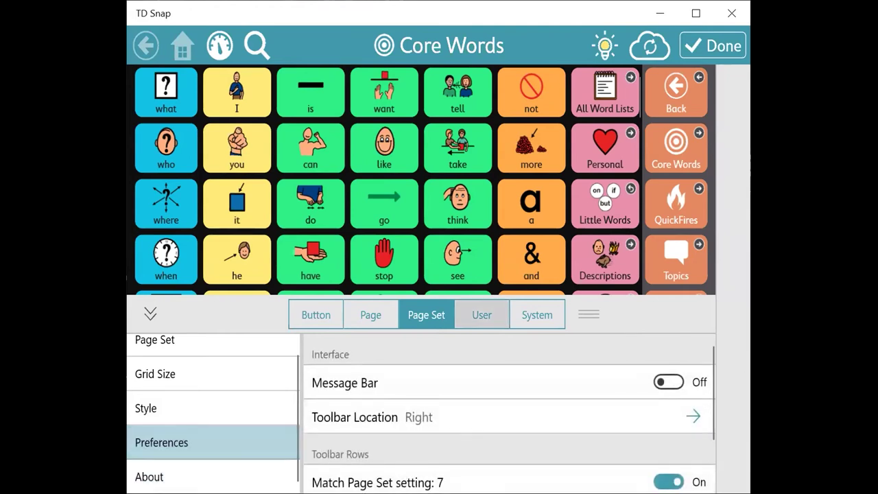
click(482, 314)
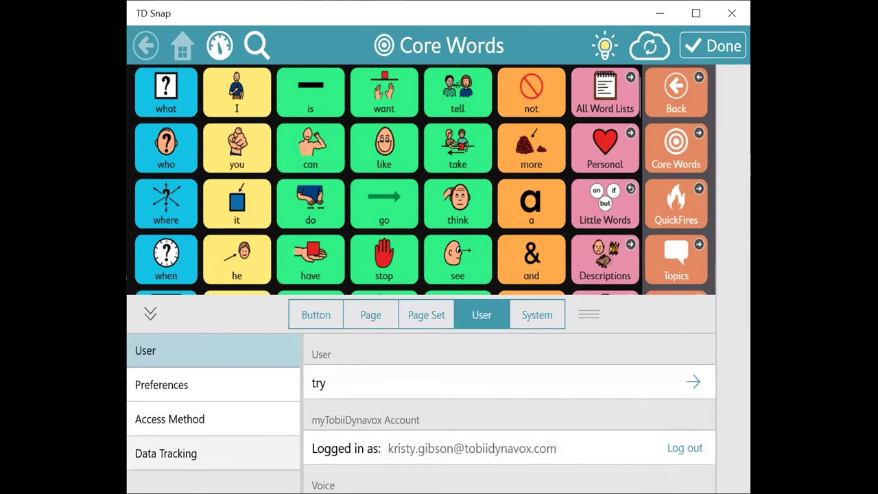
click(166, 452)
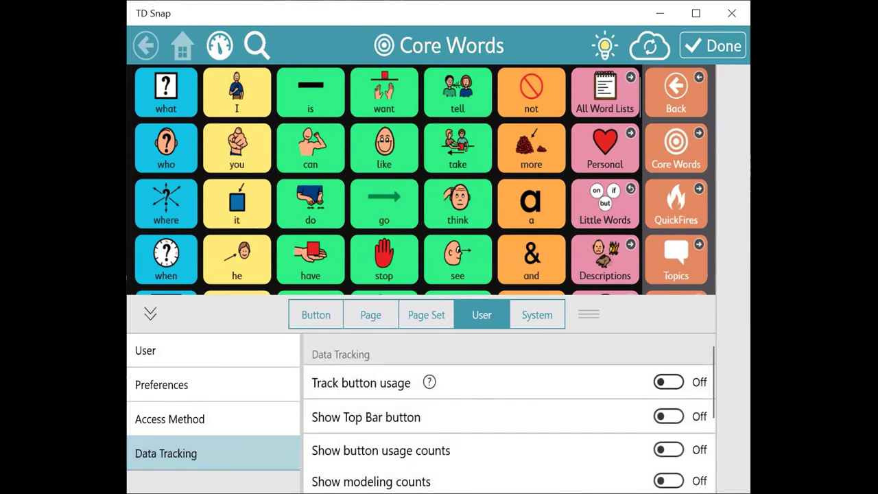
scroll(509, 411, down, 1)
scroll(509, 411, up, 1)
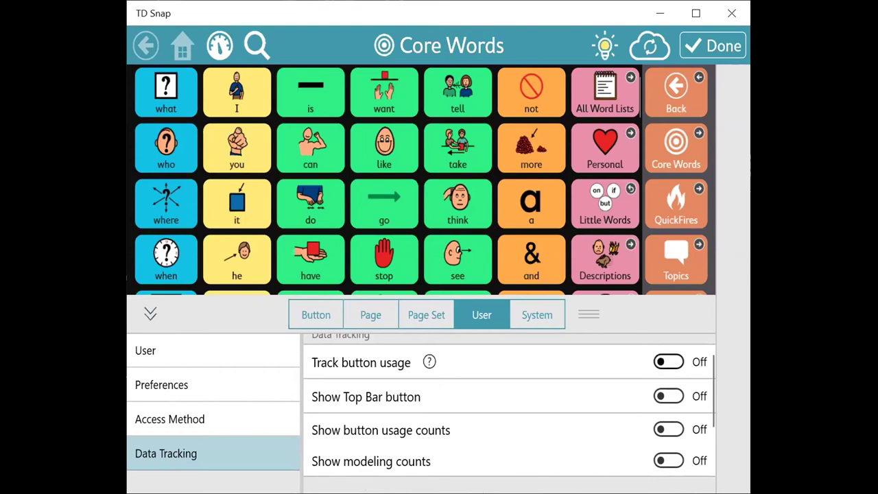
scroll(509, 412, down, 3)
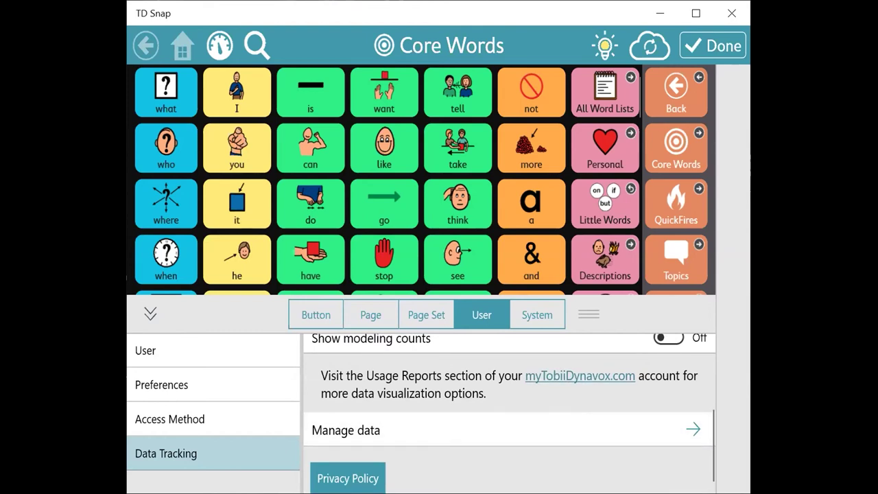
triple_click(331, 376)
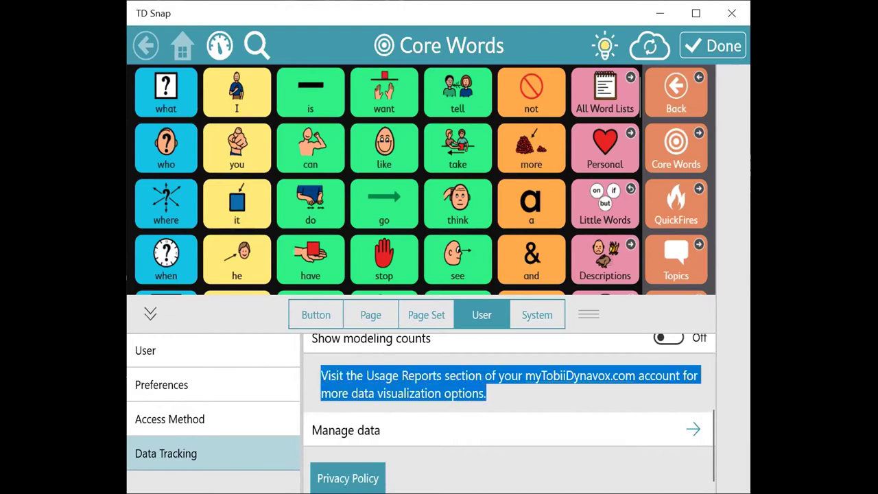
Examine the options for resetting usage counts for the page, the toolbar and the page set in the data management settings.
click(507, 429)
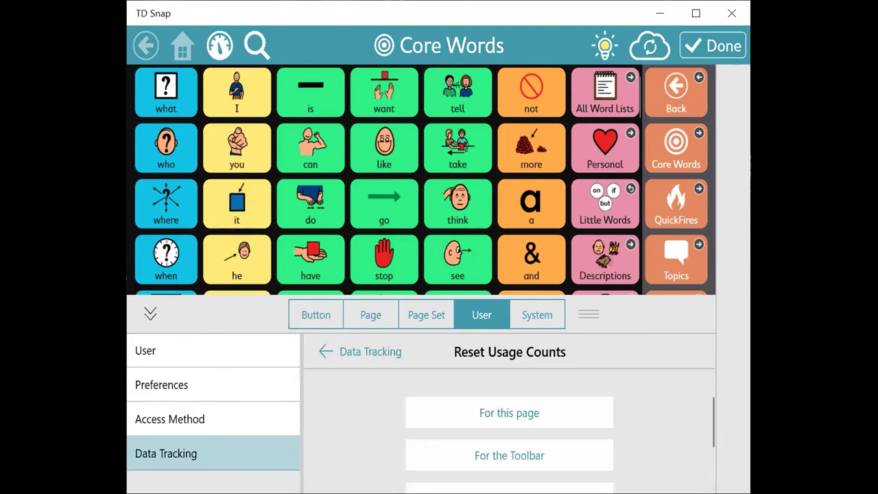
scroll(509, 435, down, 1)
click(508, 395)
click(509, 435)
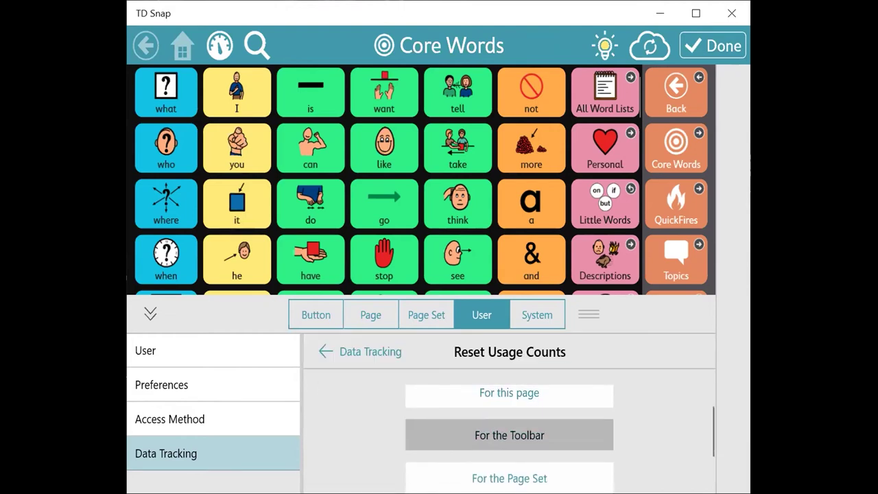
scroll(509, 439, down, 1)
click(509, 423)
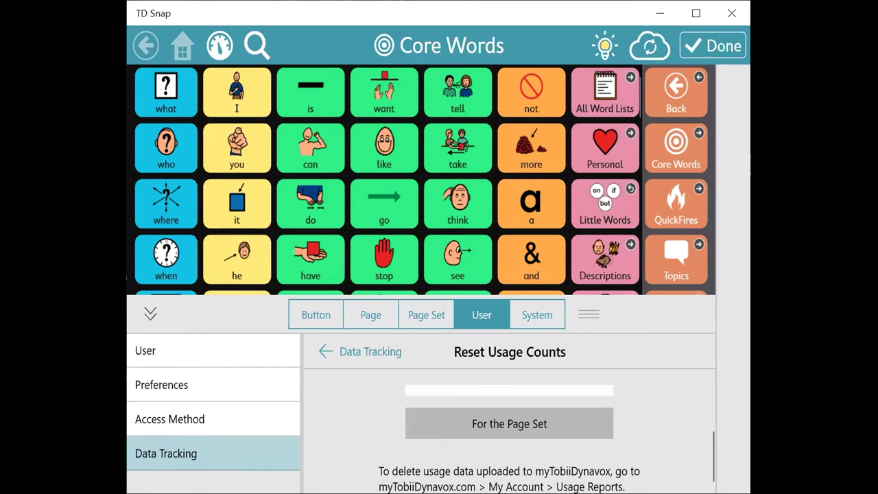
scroll(509, 426, up, 3)
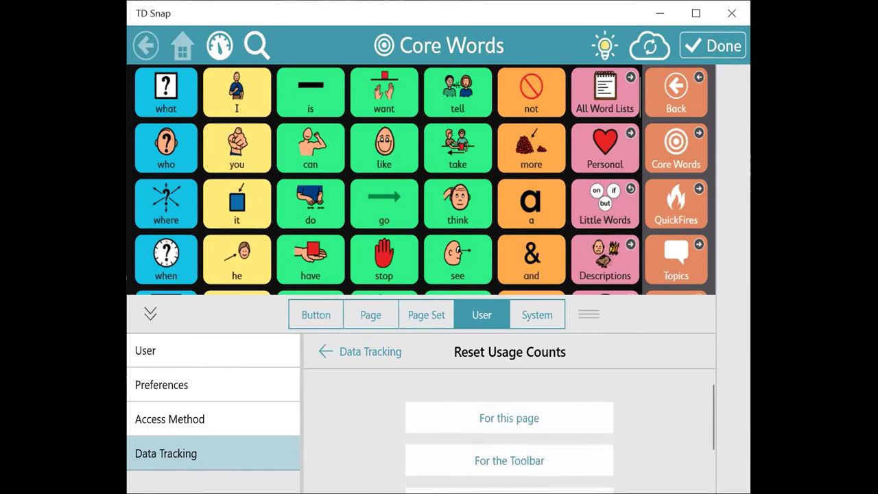
scroll(509, 426, down, 1)
scroll(509, 426, up, 1)
click(509, 413)
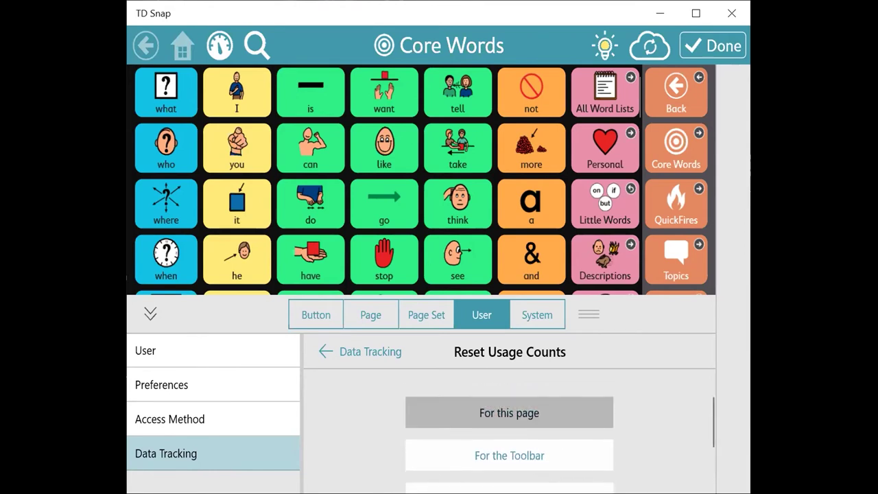
scroll(509, 439, down, 3)
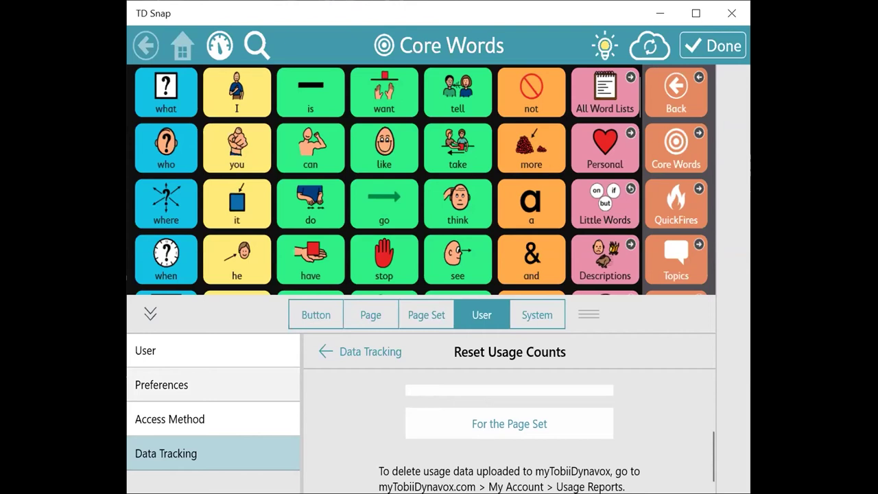
Turn off automatic inflection of Grammar buttons and automatic forming of contractions in the user preferences.
click(213, 385)
scroll(509, 411, down, 4)
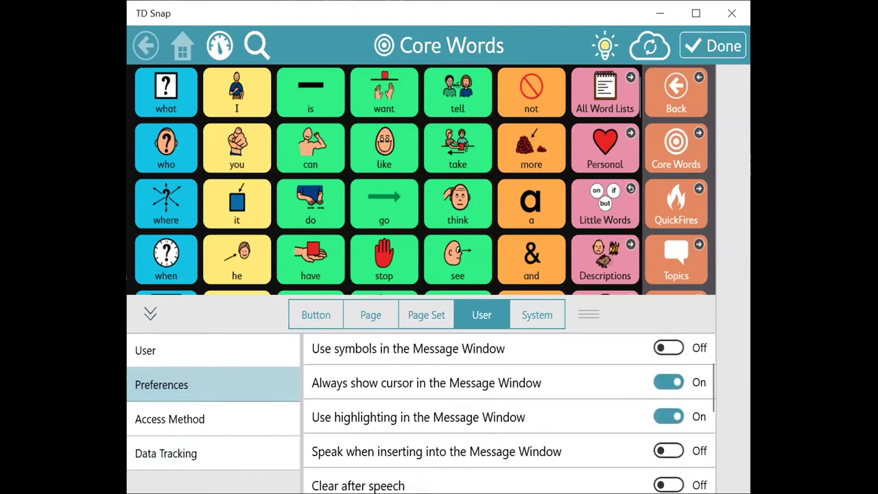
scroll(509, 411, down, 1)
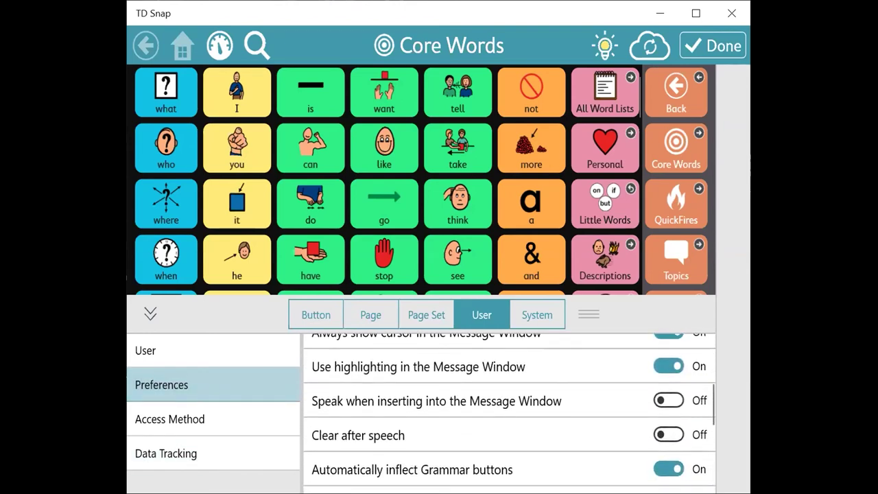
scroll(509, 412, down, 1)
scroll(510, 411, down, 1)
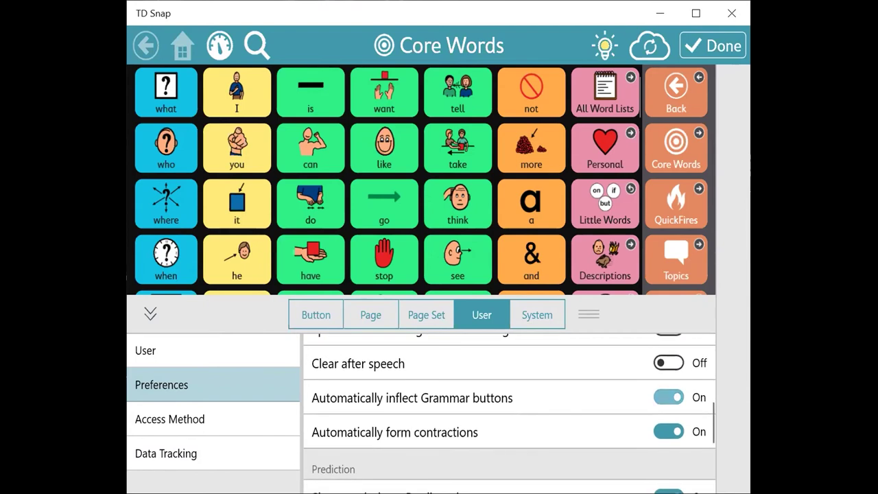
click(669, 397)
click(668, 432)
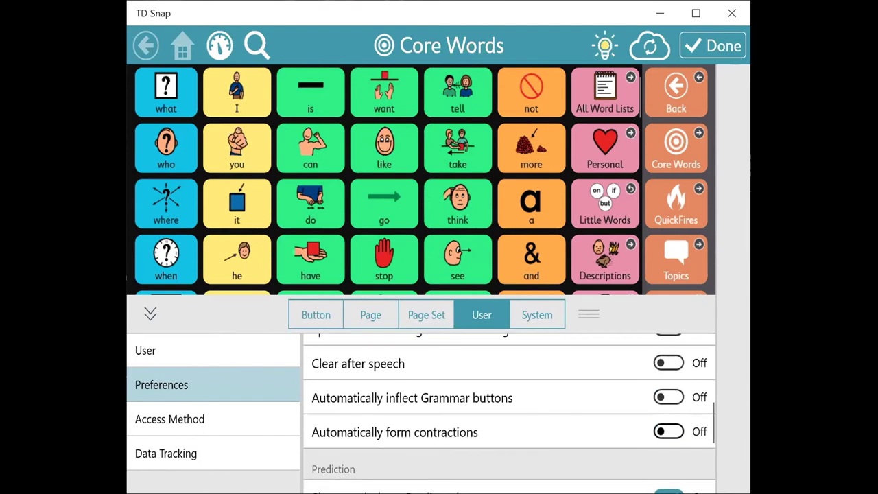
Examine the prediction, sync and lightbulb preferences of the user, and dismiss the What's New notes.
scroll(510, 412, down, 2)
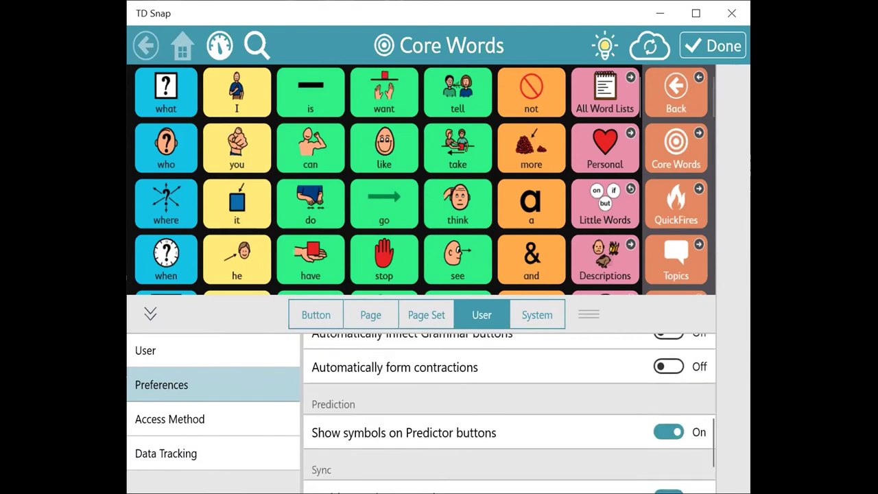
scroll(510, 412, down, 1)
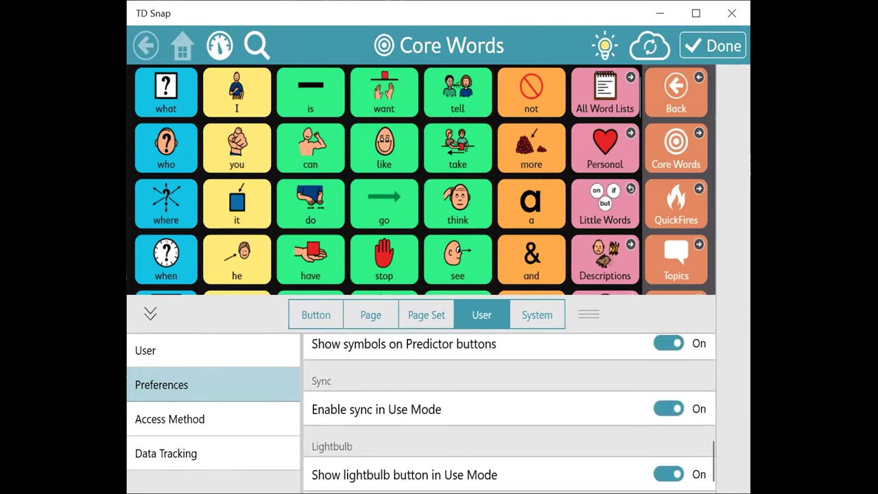
scroll(510, 412, up, 4)
scroll(510, 411, up, 2)
scroll(510, 412, down, 5)
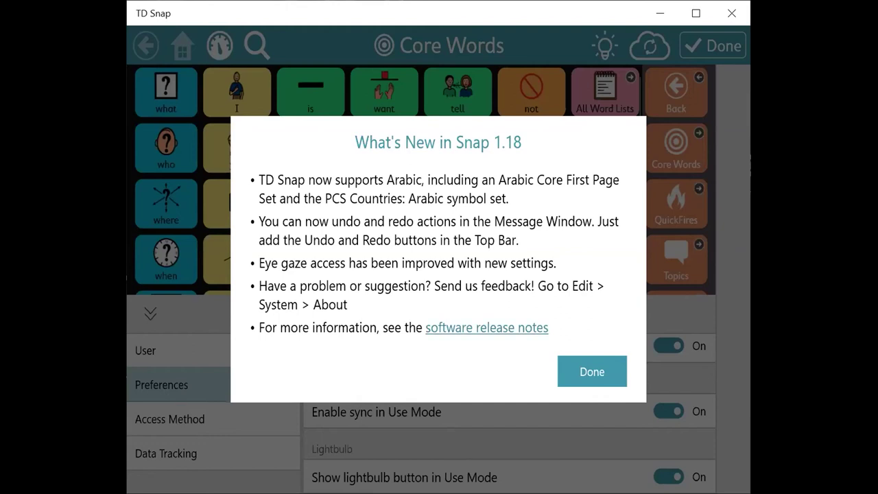
click(592, 371)
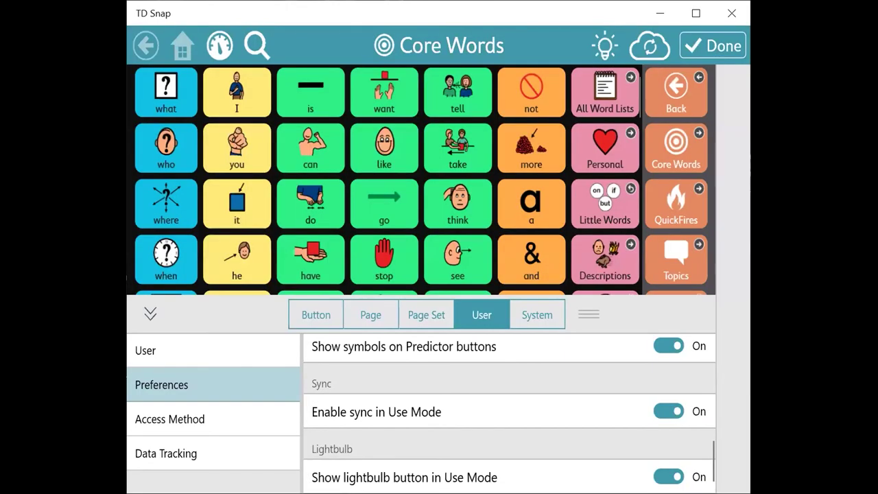
Look through the installed and downloadable symbol sets in the system settings, from the PCS country sets to the High Contrast and Sign Language sets.
click(537, 315)
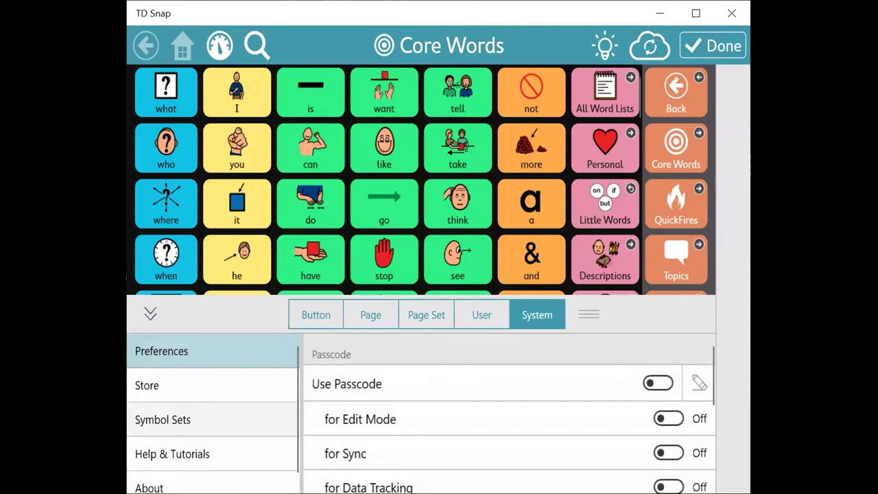
scroll(212, 412, down, 1)
click(164, 408)
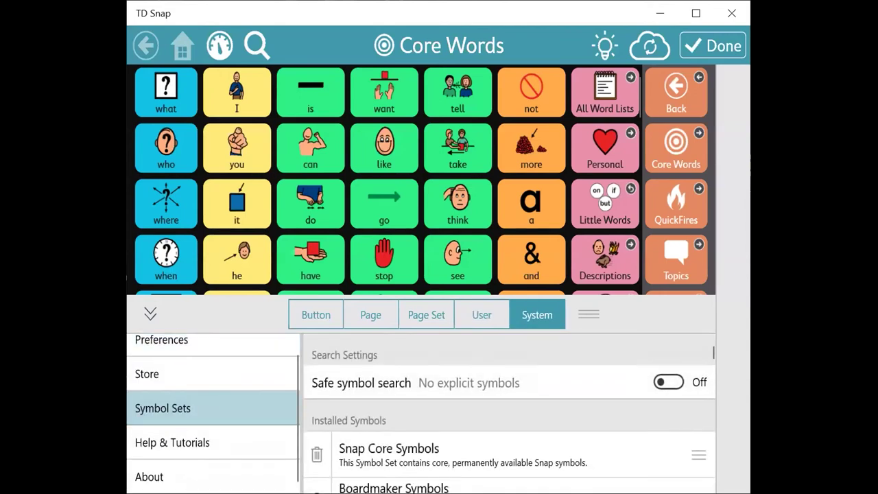
scroll(509, 411, down, 1)
scroll(509, 411, down, 5)
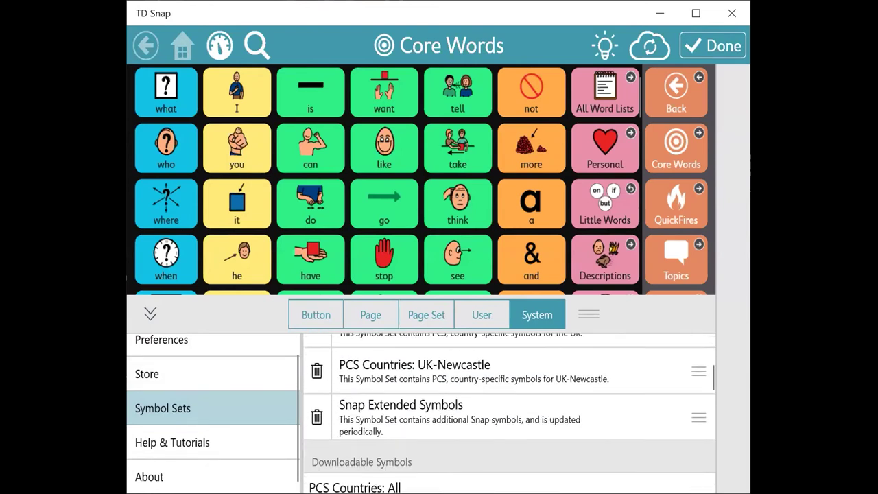
scroll(509, 411, down, 3)
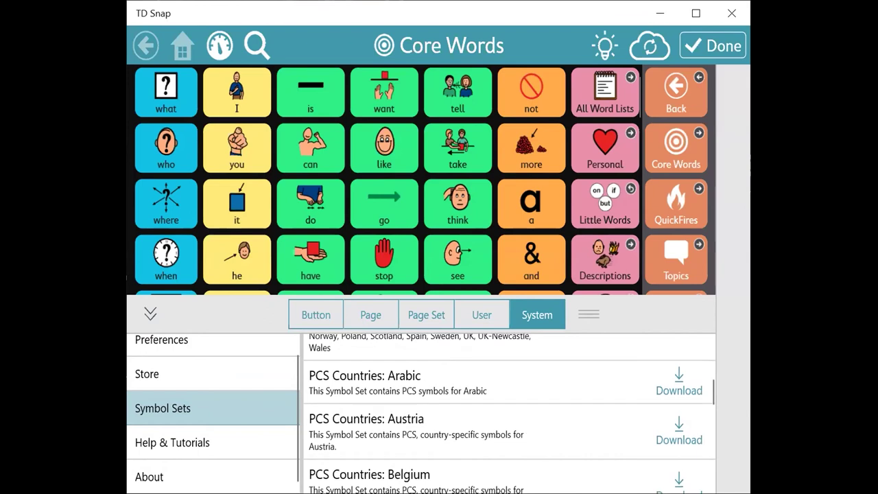
scroll(509, 412, down, 4)
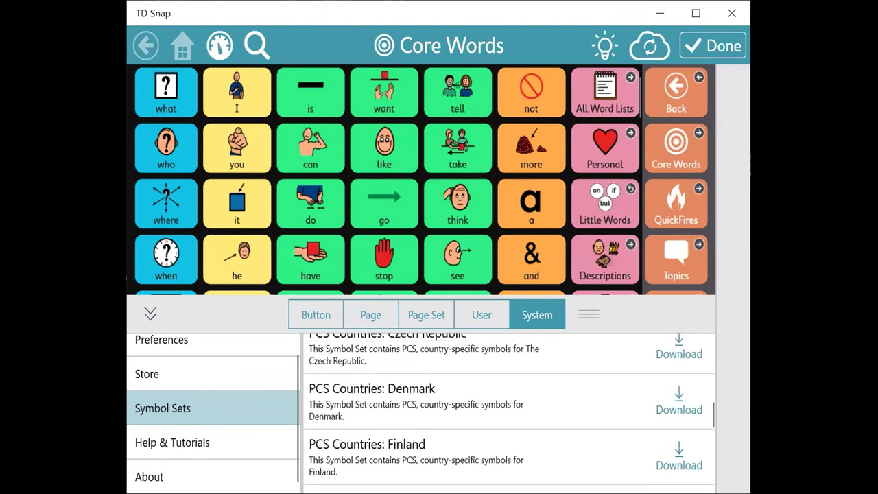
scroll(509, 412, down, 7)
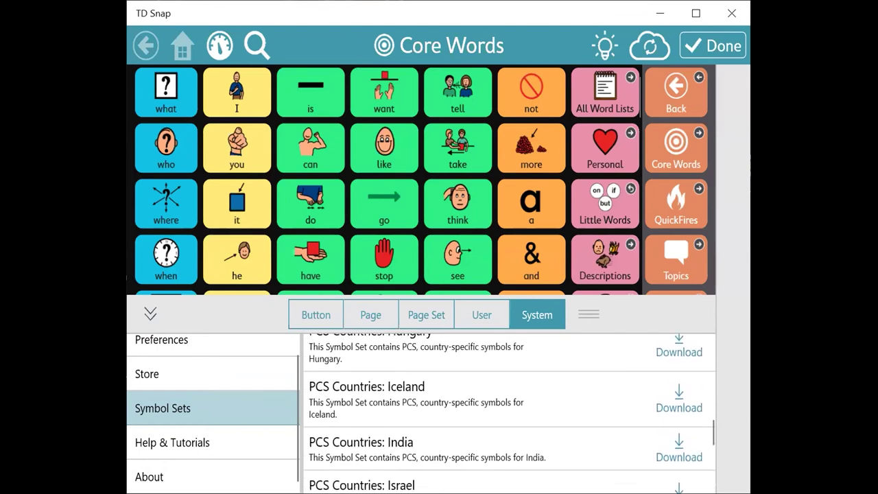
scroll(509, 412, down, 8)
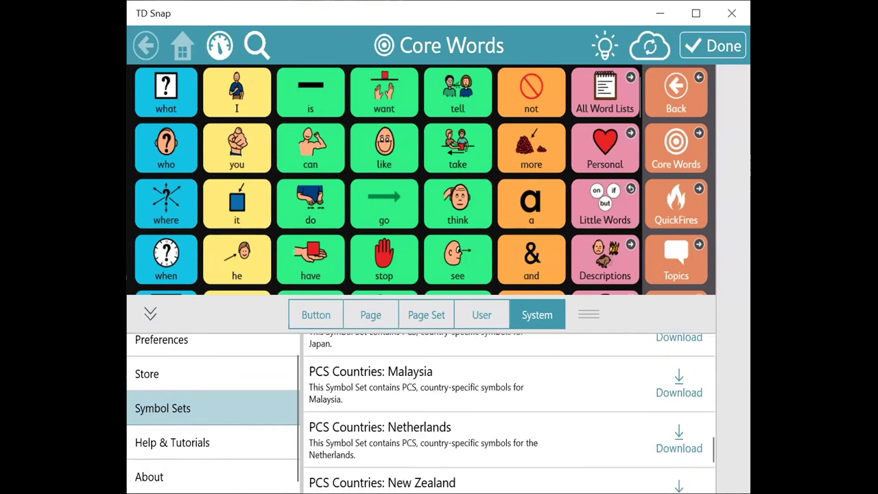
scroll(509, 411, down, 7)
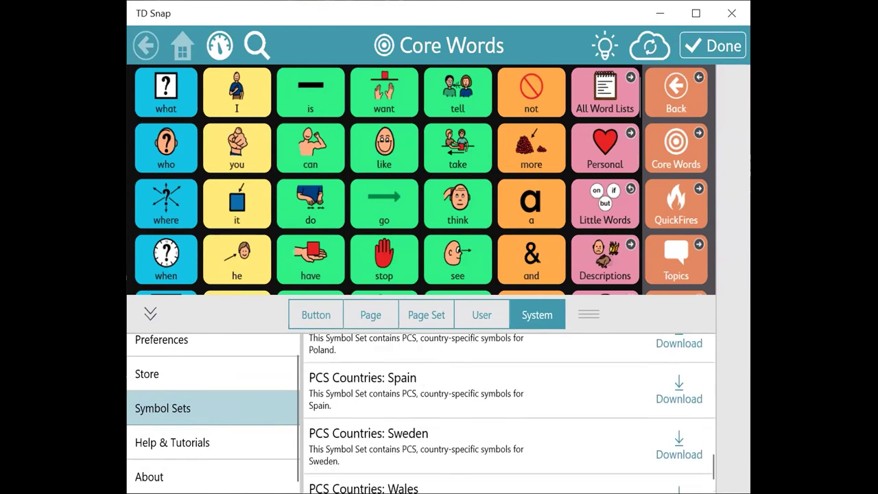
scroll(509, 412, down, 4)
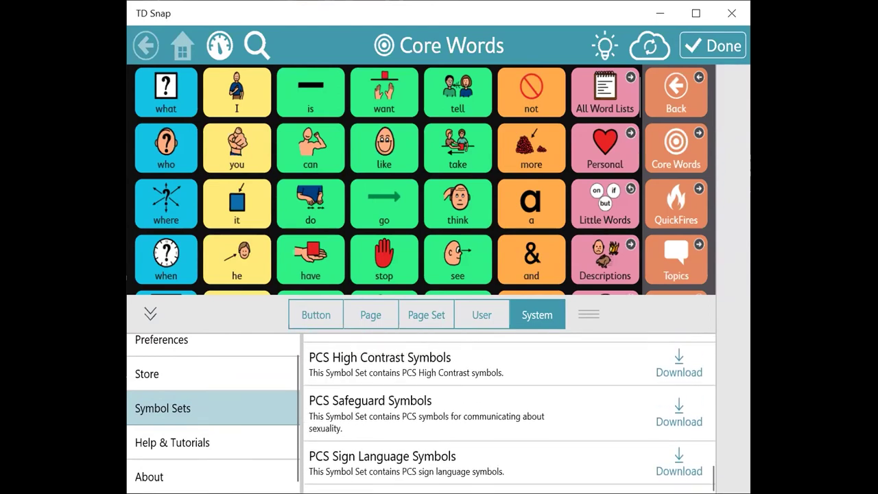
Download the PCS High Contrast Symbols and Snap Aphasia Photos symbol sets.
scroll(509, 411, up, 2)
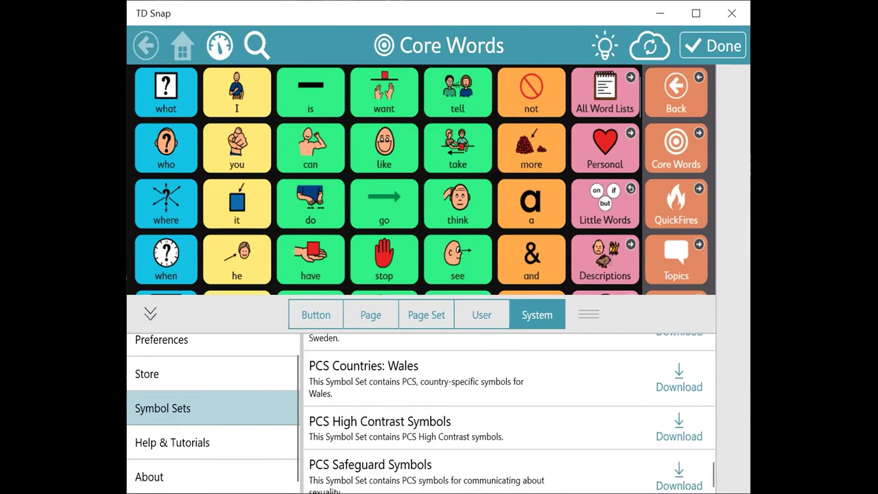
scroll(509, 411, down, 1)
scroll(509, 411, up, 2)
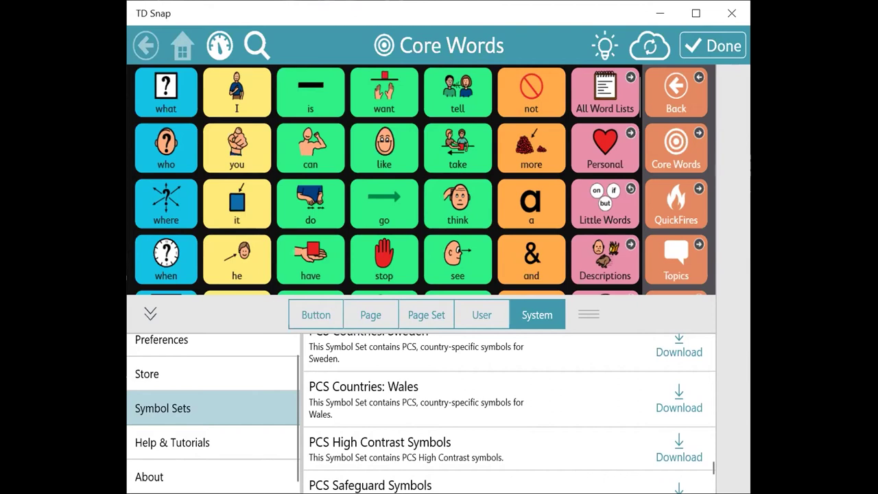
scroll(510, 414, down, 2)
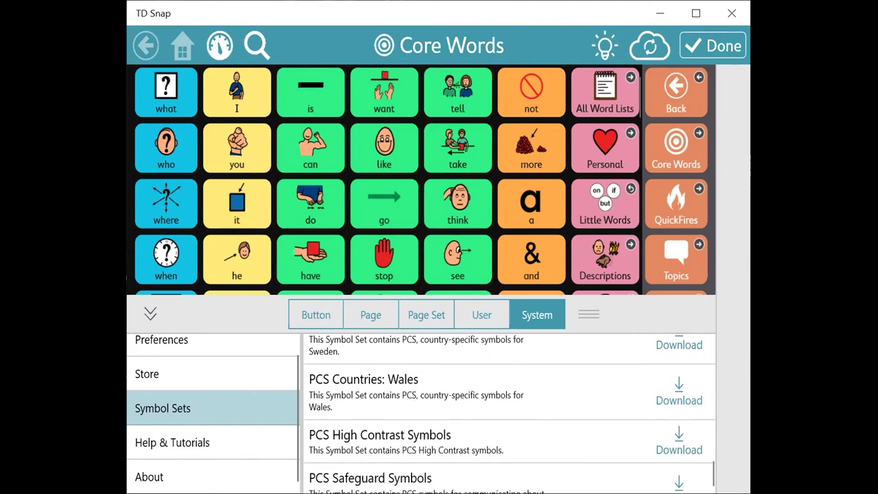
scroll(510, 414, down, 1)
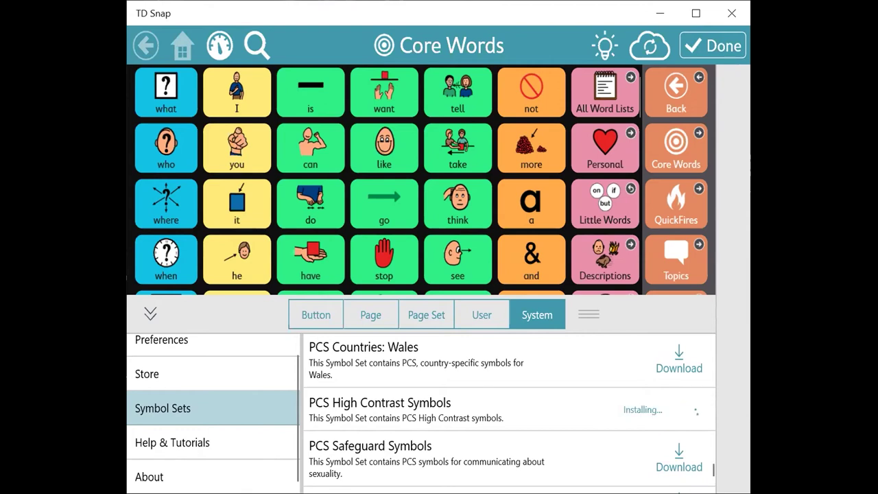
scroll(510, 412, down, 2)
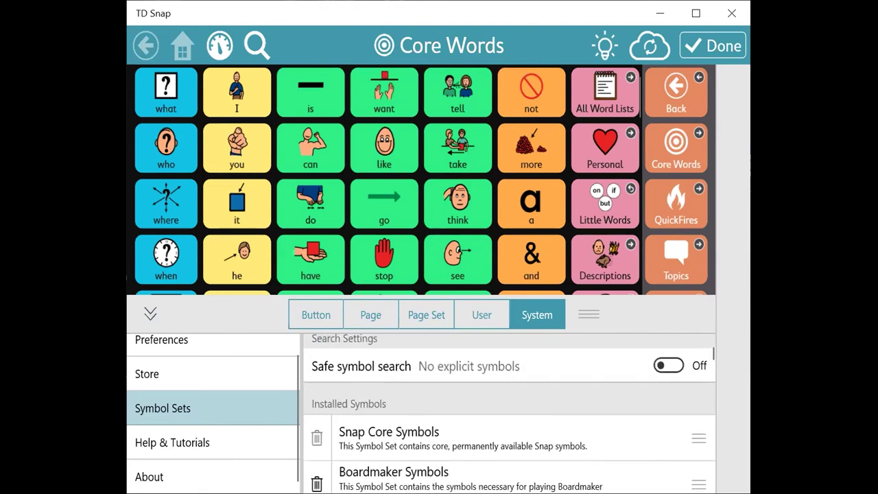
Open the Personal word list and search symbols for "more" for the empty button beside TOP F.
click(150, 313)
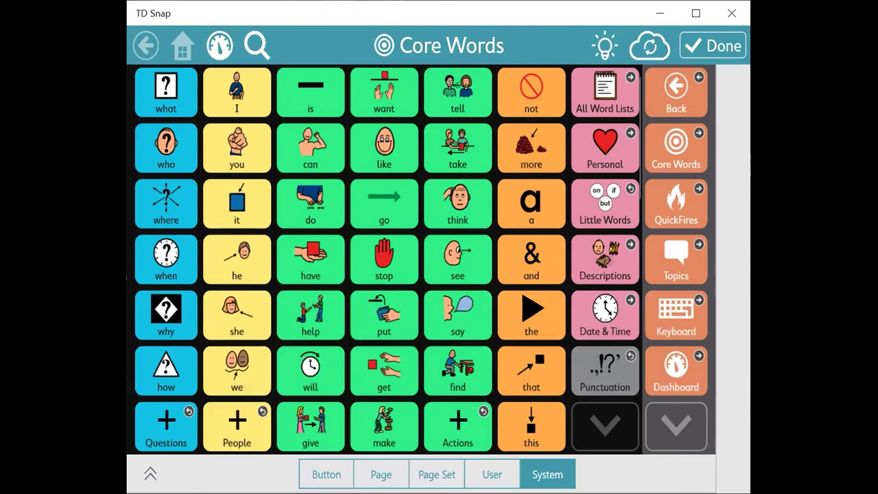
click(605, 147)
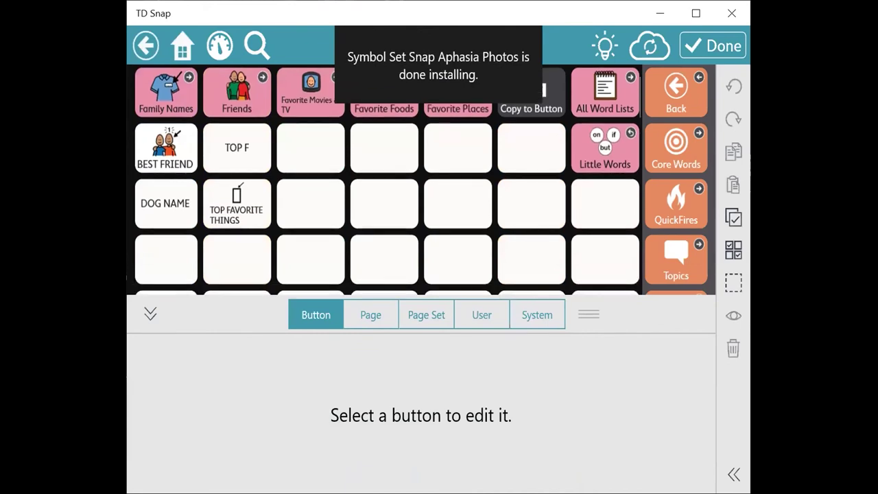
click(310, 147)
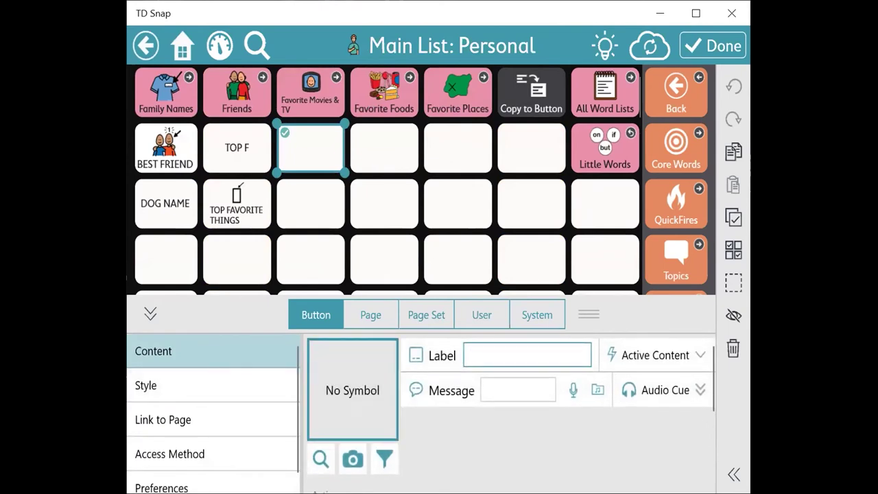
click(352, 390)
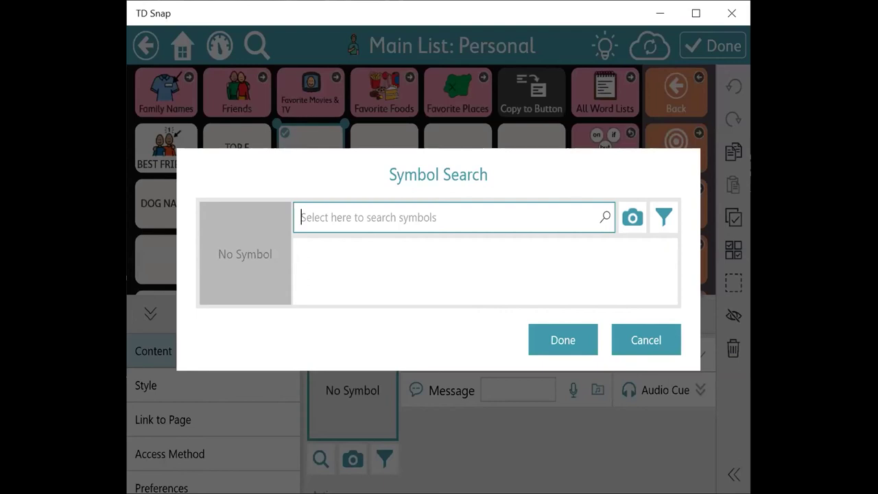
text(more)
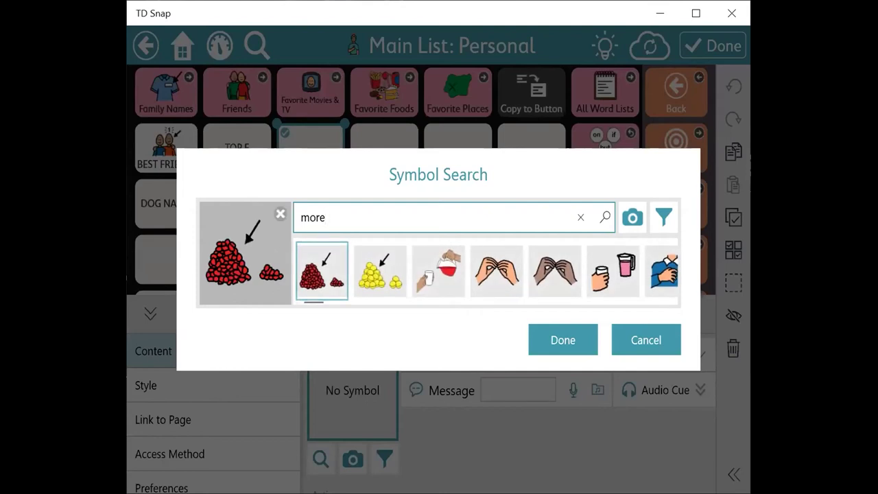
Compare the "more" symbols, assign the yellow-balls high-contrast symbol to the button and leave editing mode.
click(380, 270)
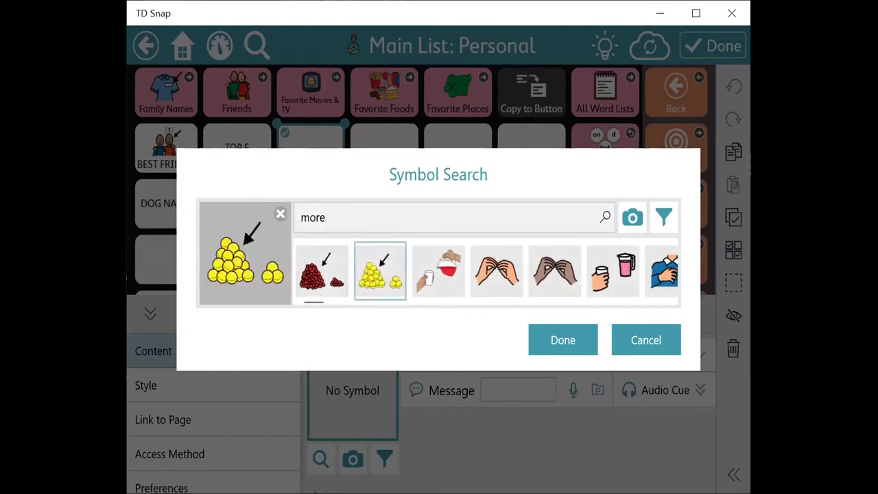
click(322, 271)
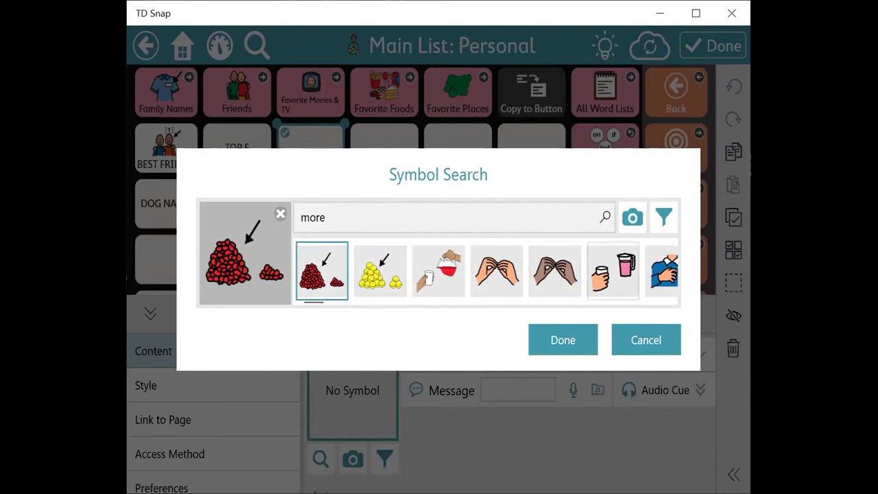
scroll(486, 270, right, 3)
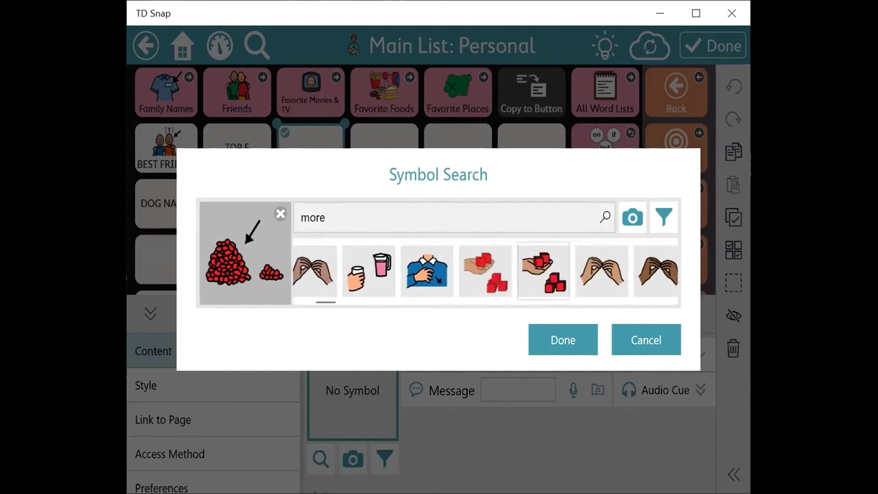
scroll(486, 270, left, 3)
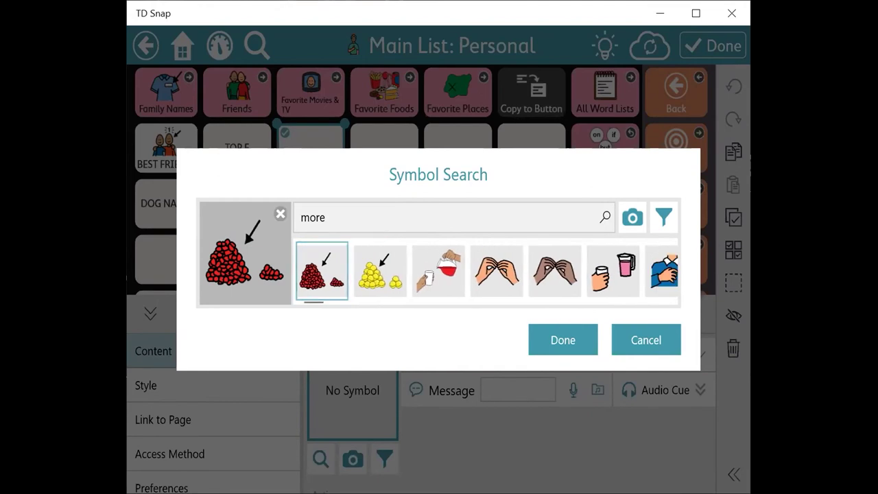
click(380, 270)
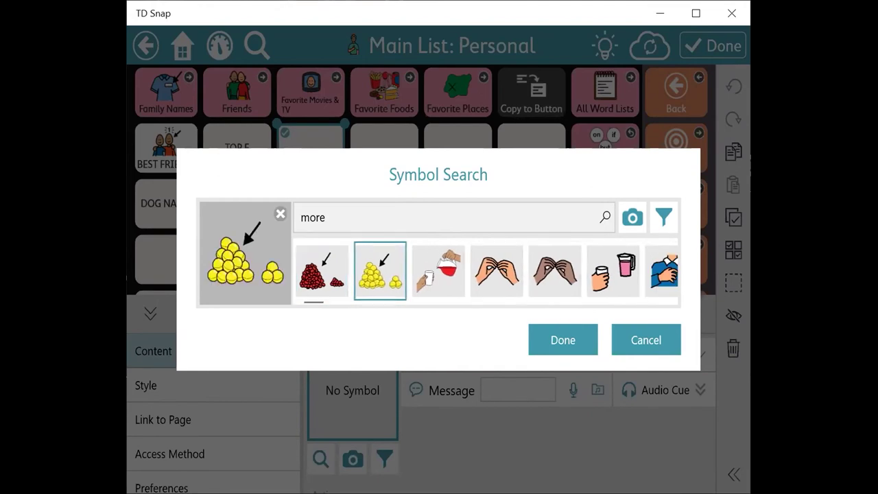
click(562, 340)
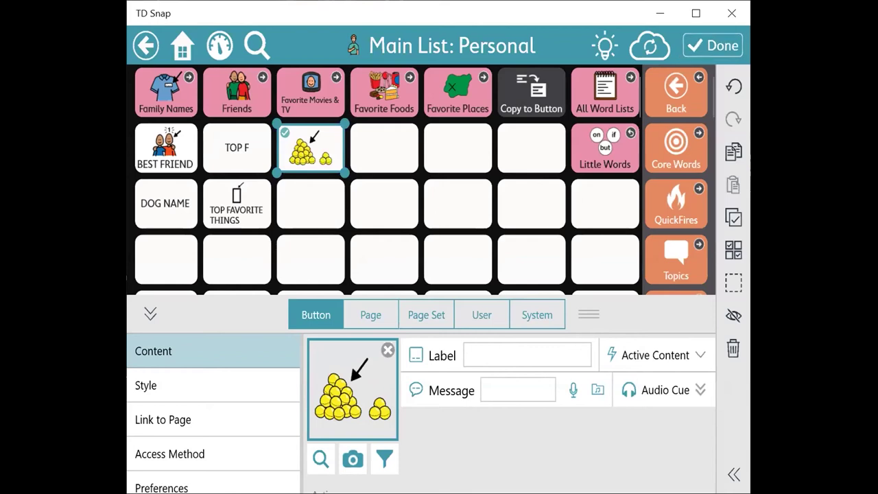
click(713, 45)
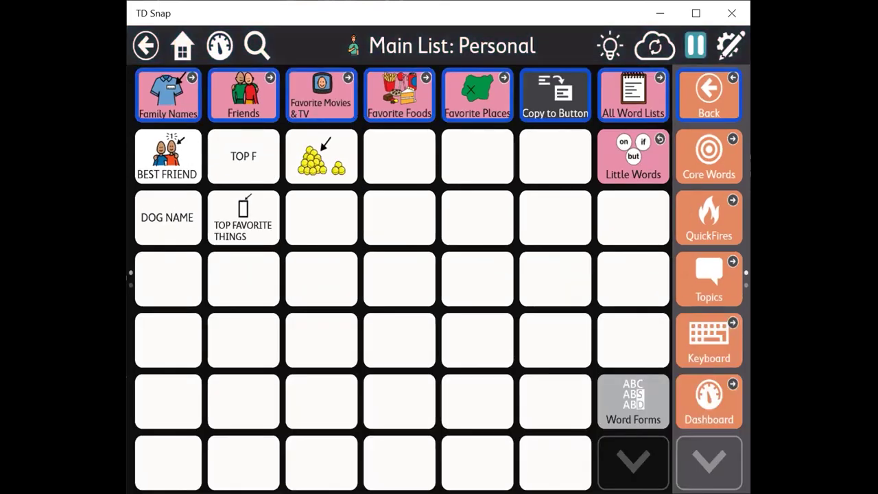
Look at the Core Words page and the Favorite Movies & TV list, and return to the Personal list.
click(709, 157)
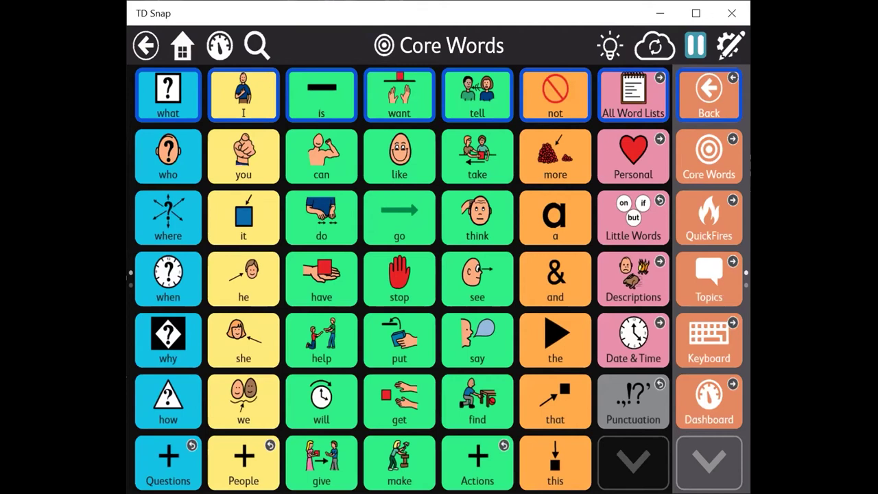
click(633, 156)
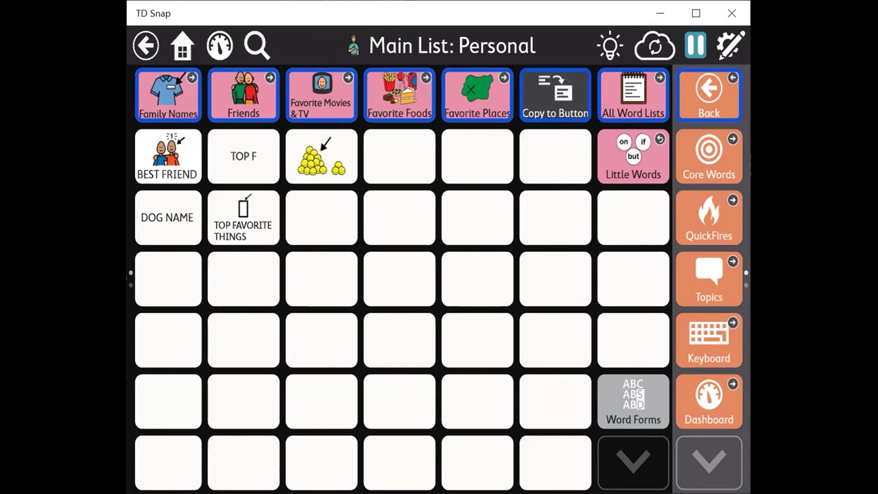
click(399, 95)
click(708, 95)
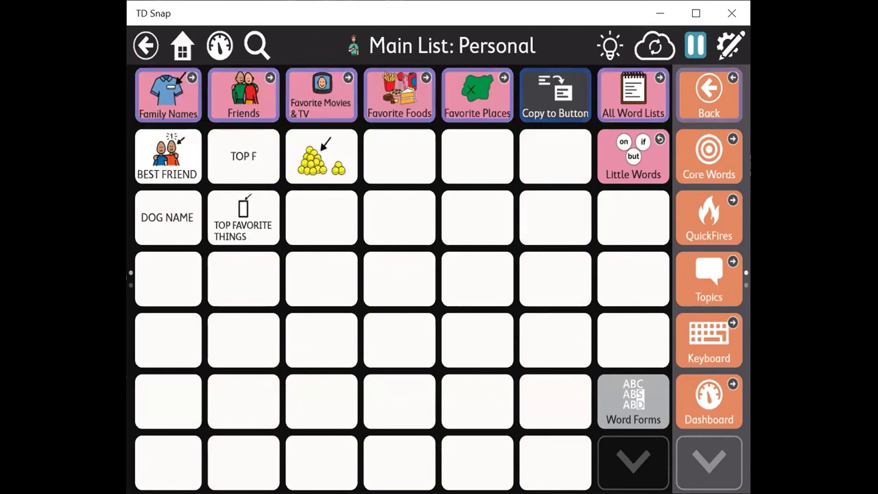
click(322, 94)
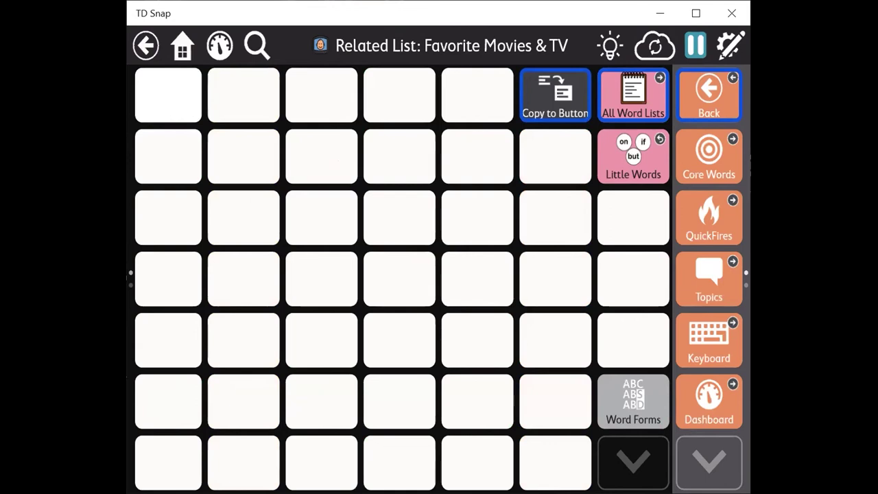
click(145, 45)
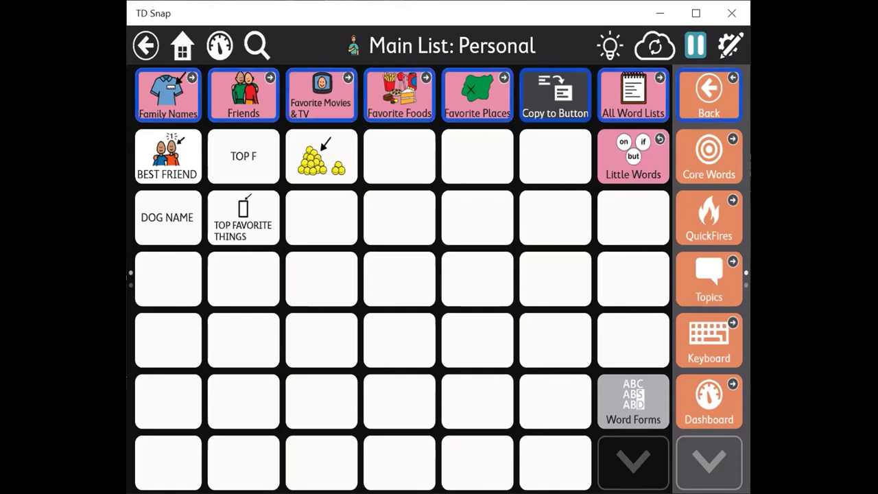
Create a page set from the pre-installed Core First Scanning page set, keeping the name Core First Scanning.
key(ctrl+e)
click(437, 474)
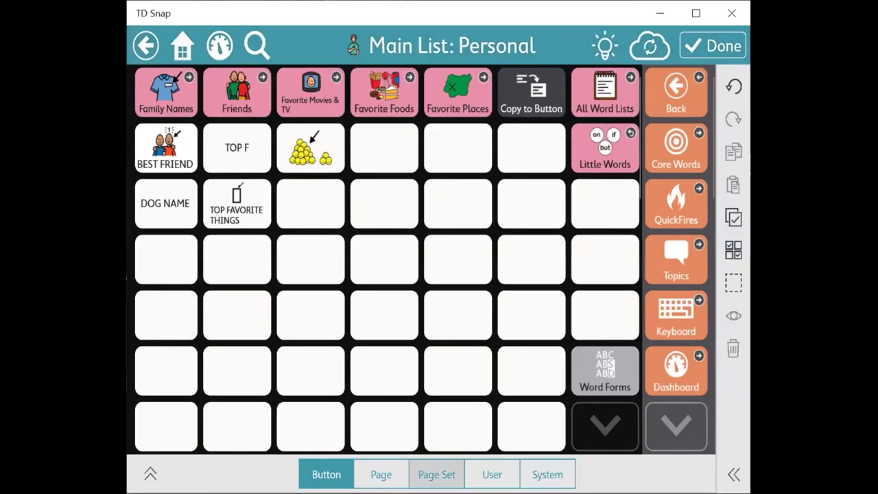
click(507, 383)
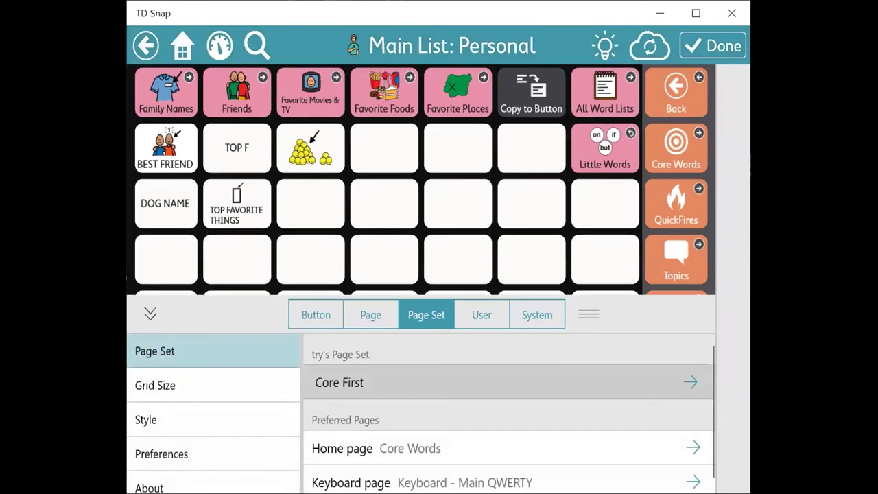
scroll(509, 439, down, 3)
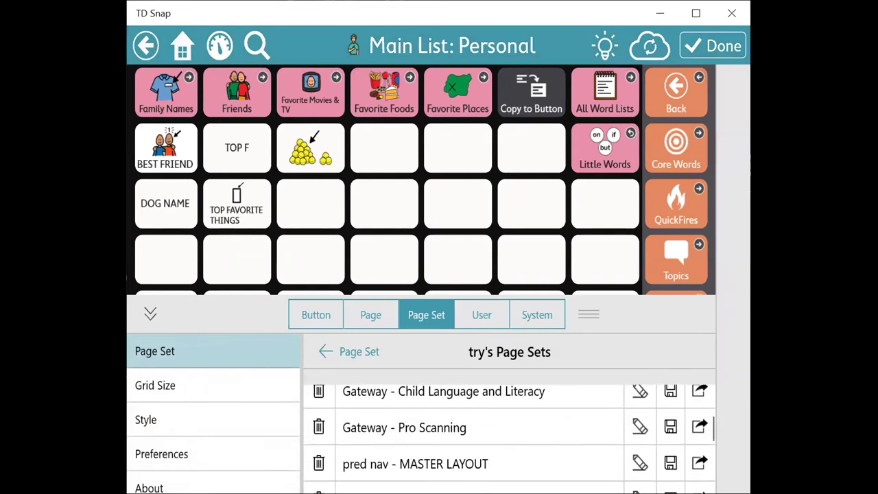
scroll(509, 439, down, 5)
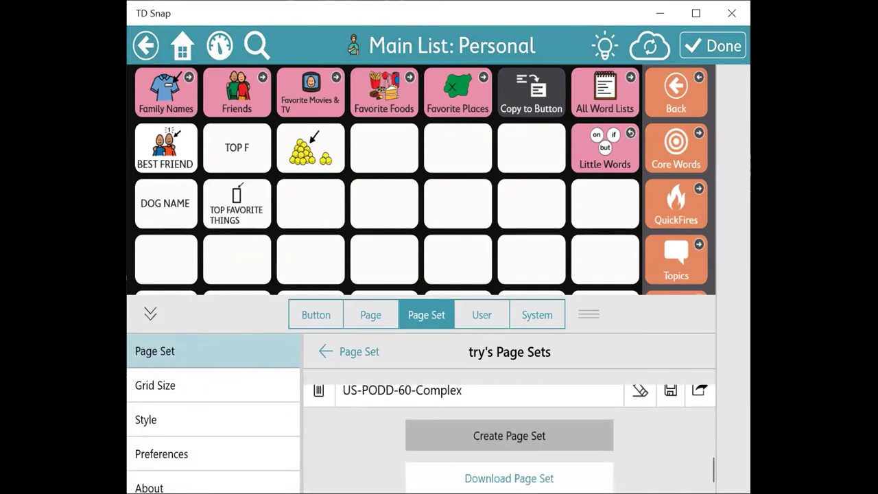
click(509, 436)
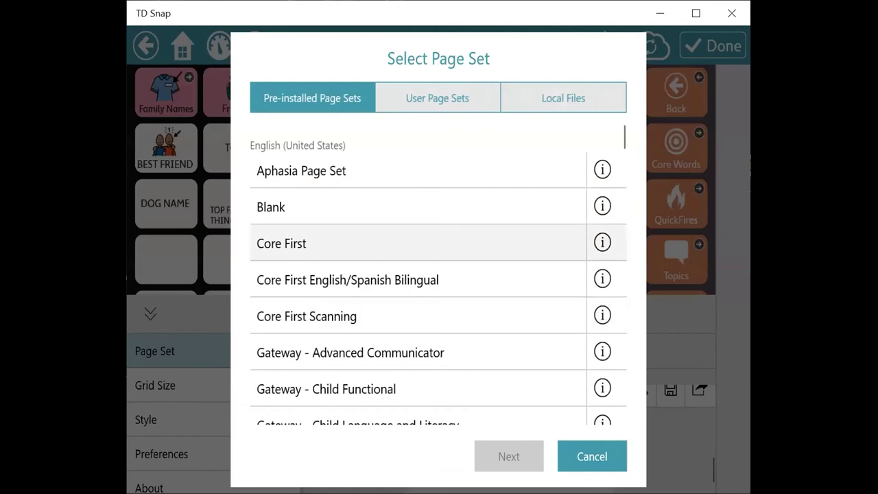
click(307, 315)
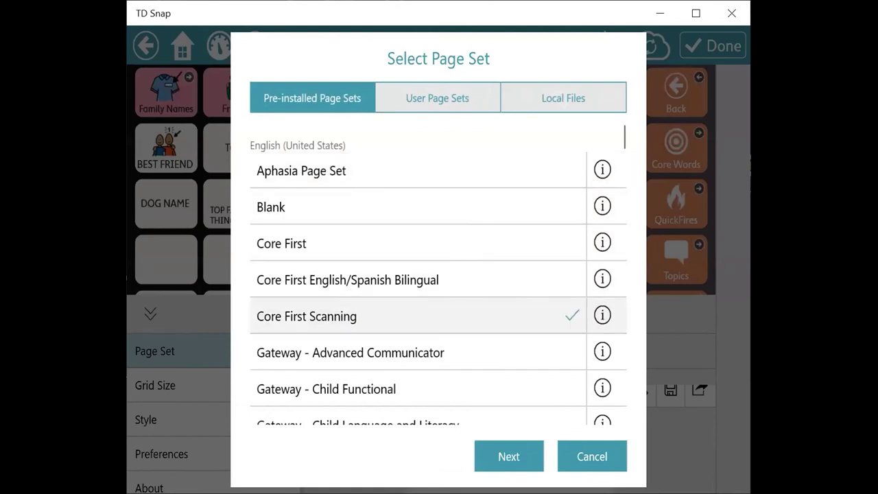
click(508, 456)
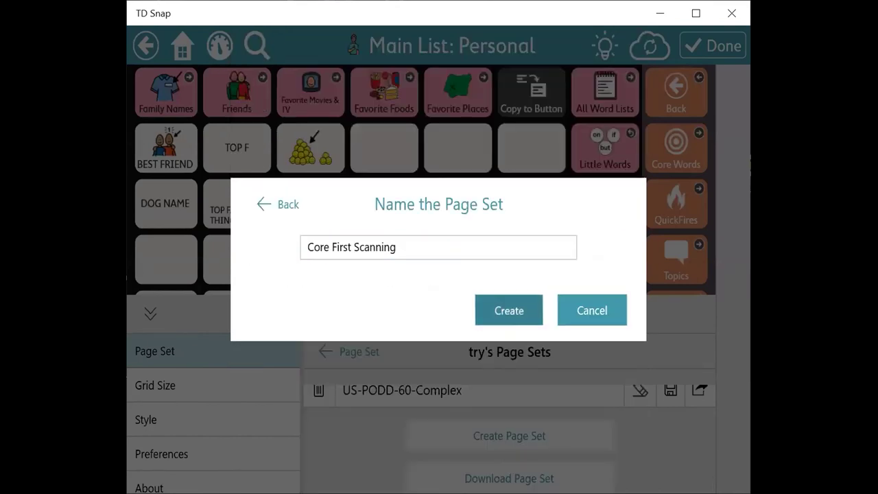
click(509, 310)
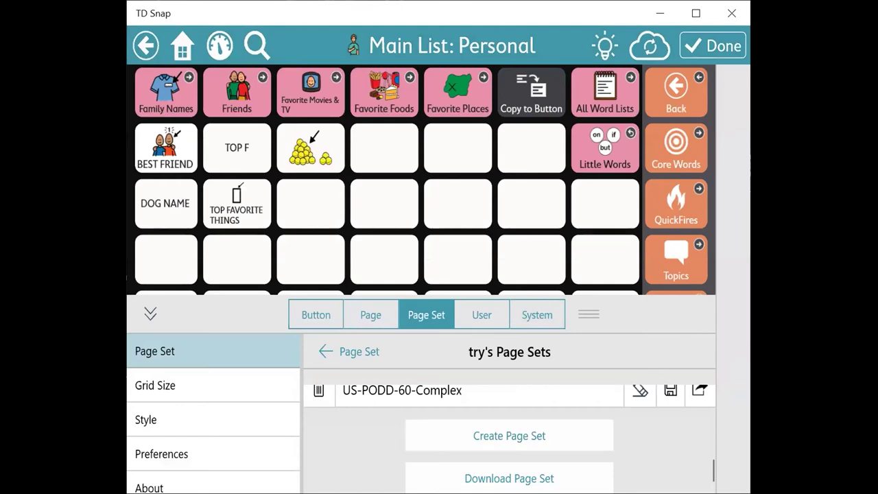
Switch the user to the Core First Scanning page set and view its full Core Words page.
click(349, 351)
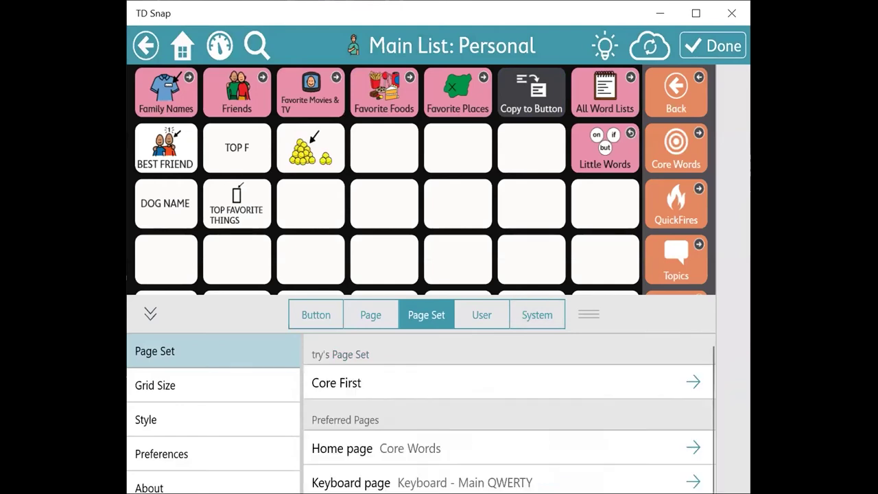
click(411, 382)
scroll(509, 439, down, 2)
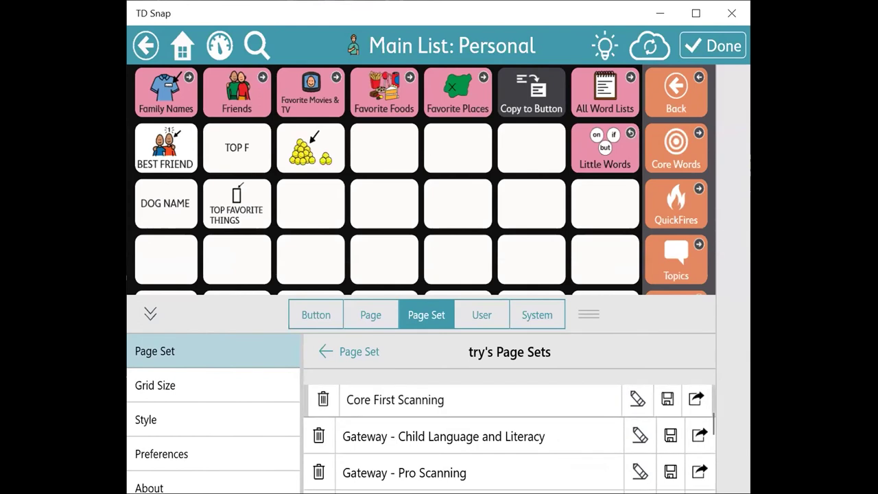
click(395, 399)
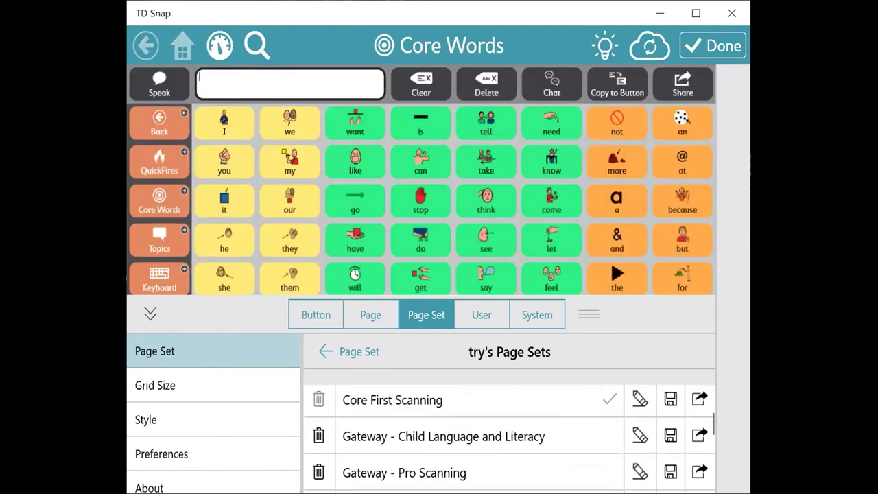
click(151, 314)
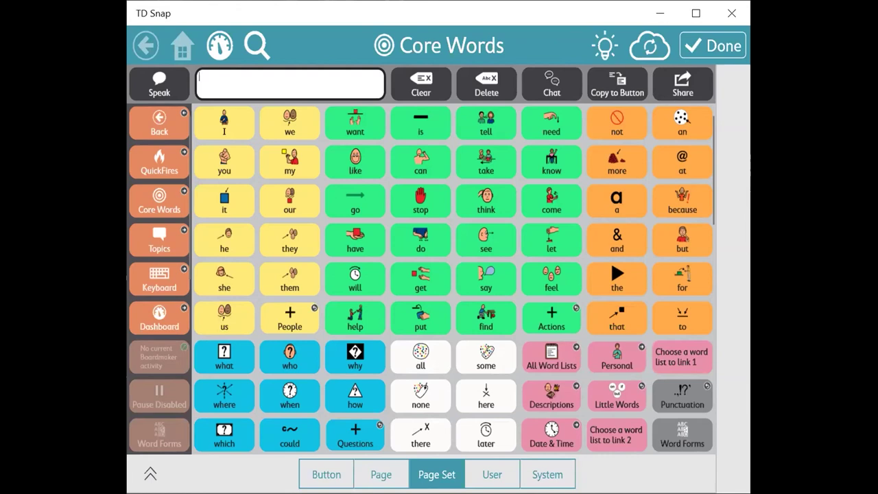
scroll(454, 279, down, 1)
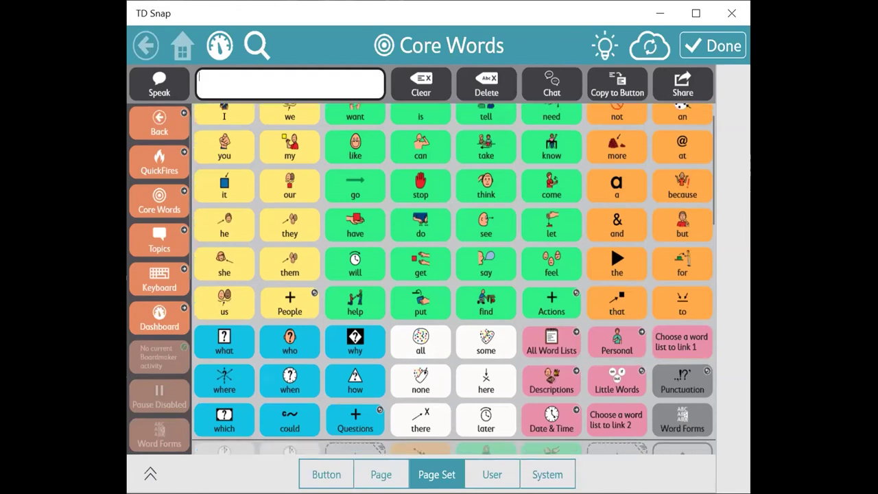
scroll(454, 280, up, 1)
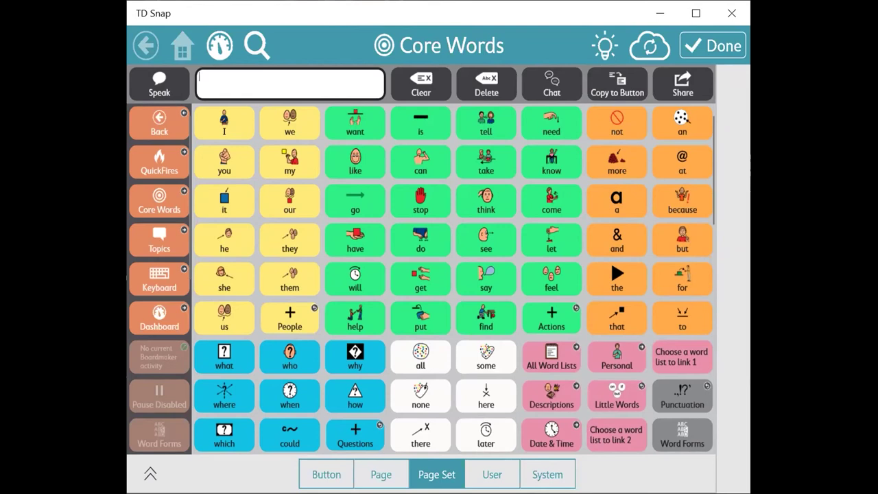
Go to the Learn to Scan Menu through the Dashboard and leave editing mode.
click(160, 318)
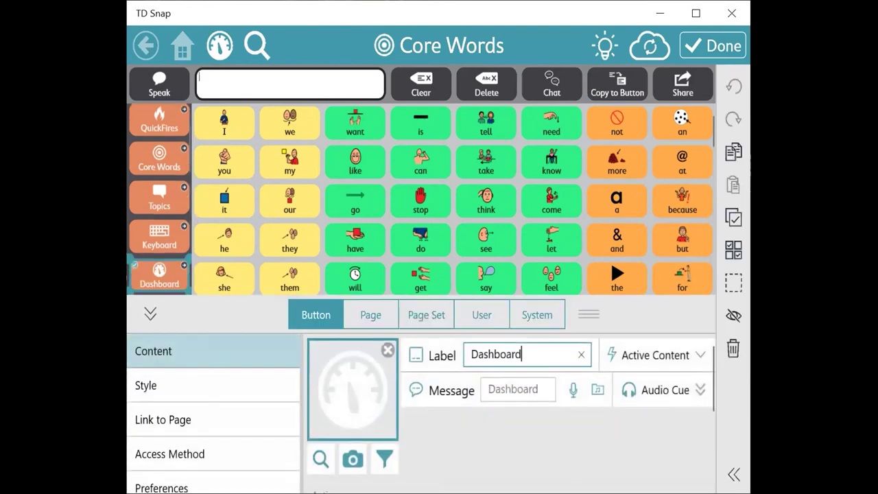
click(159, 274)
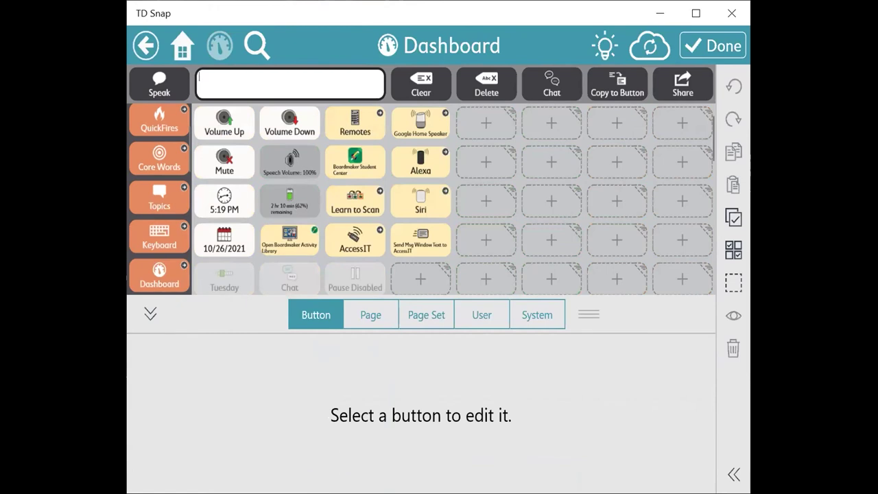
click(355, 200)
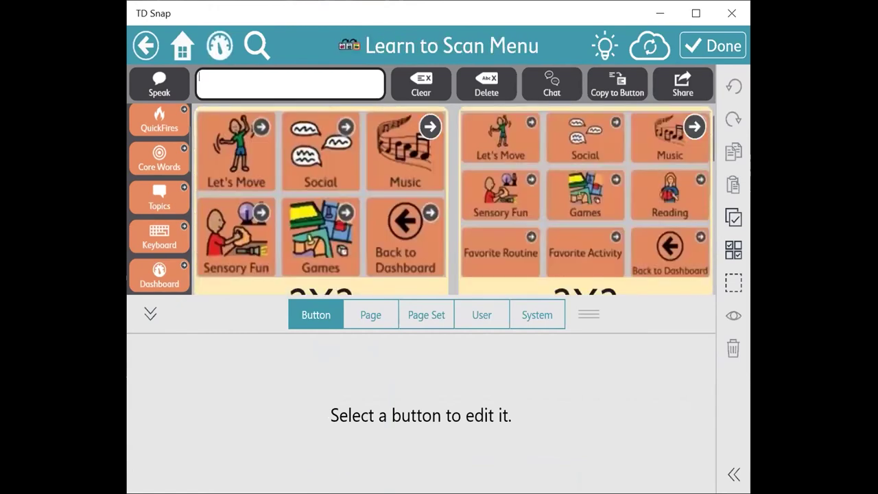
click(714, 46)
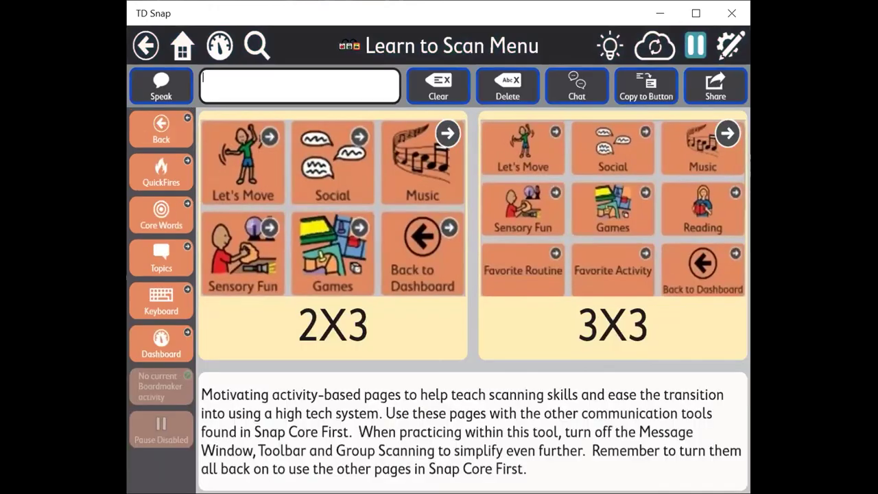
Look at the Games and Music pages of the 2X3 Learn to Scan set, and return to the Learn to Scan Menu.
click(323, 234)
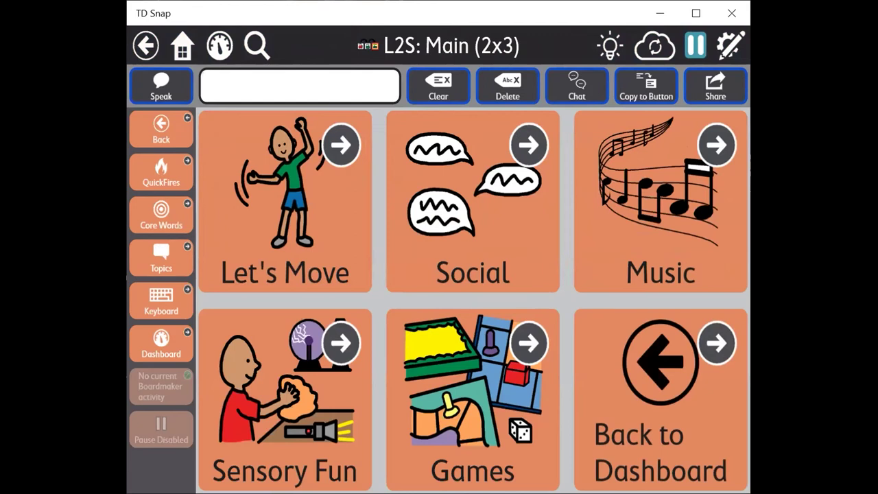
click(473, 398)
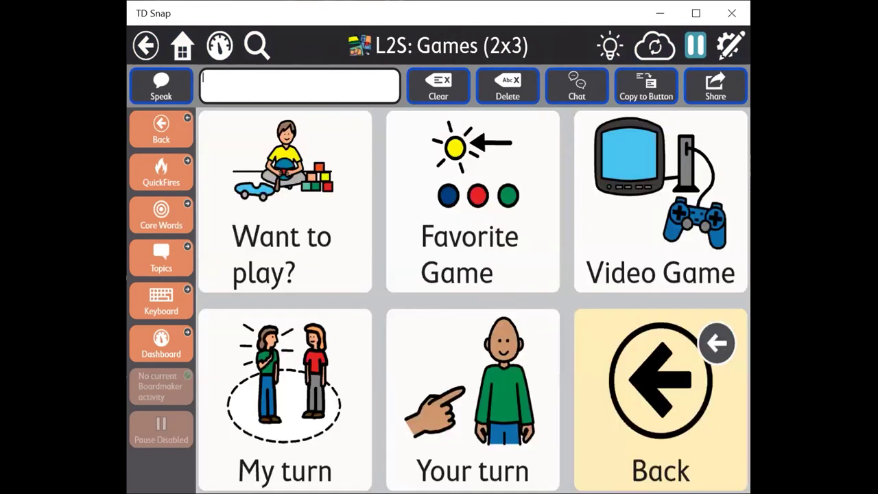
click(472, 203)
click(146, 46)
click(660, 199)
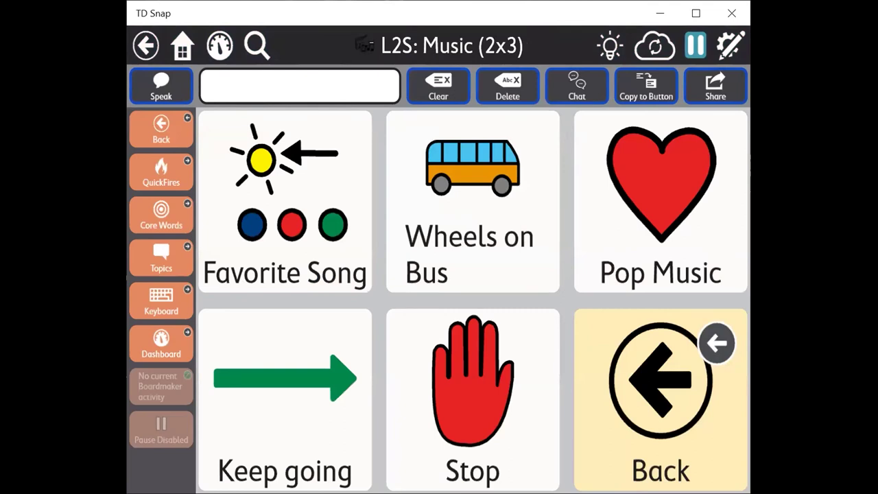
click(661, 399)
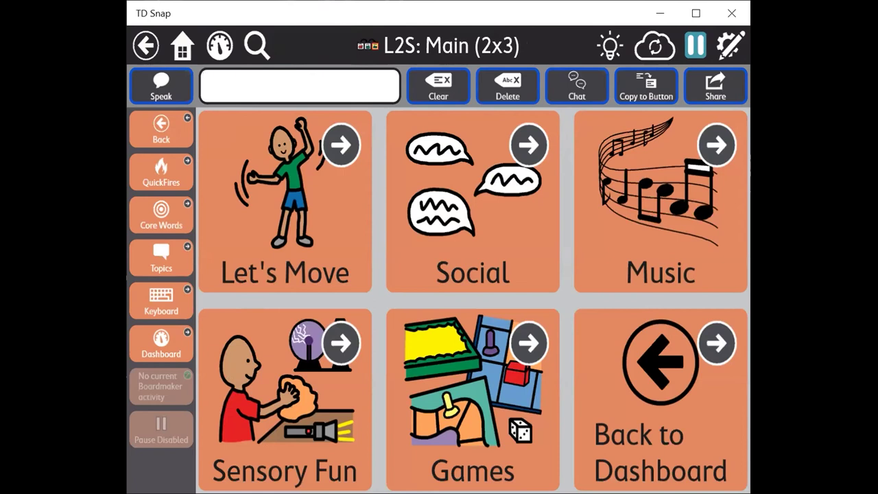
click(146, 45)
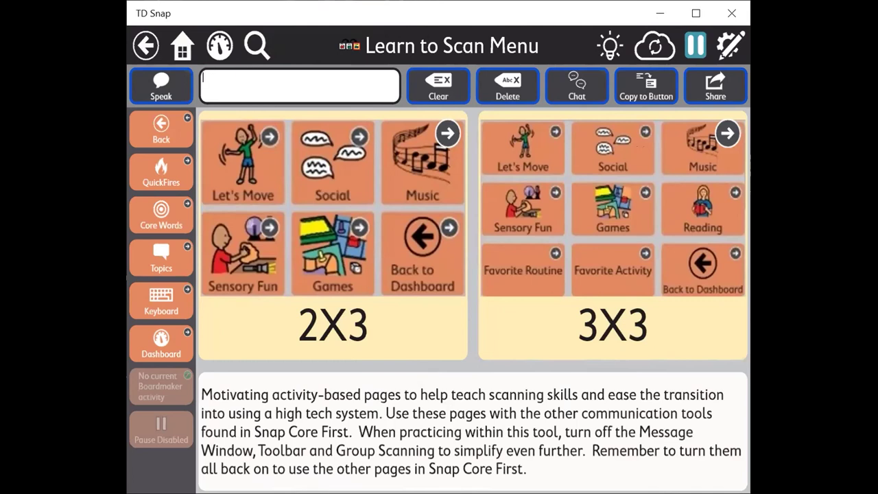
Go to the Dashboard, try the 7 x 6 grid, set the page set's grid size to 6 x 4, and finish editing.
click(161, 342)
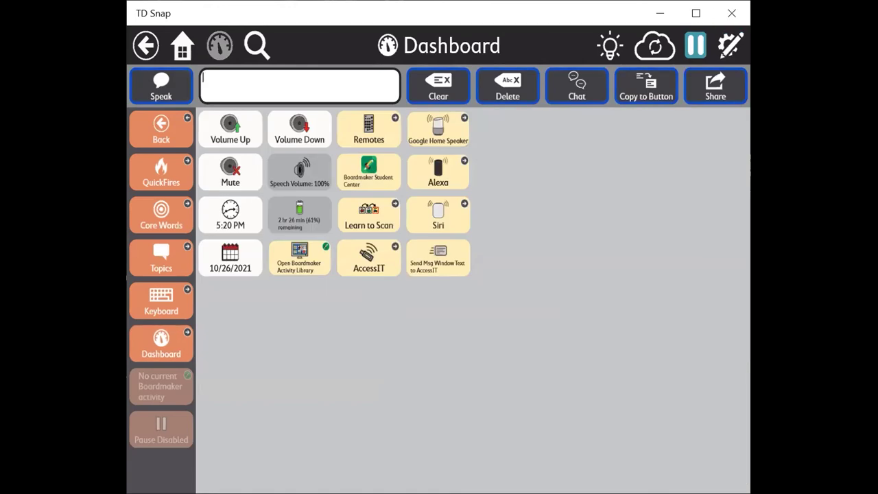
key(ctrl+e)
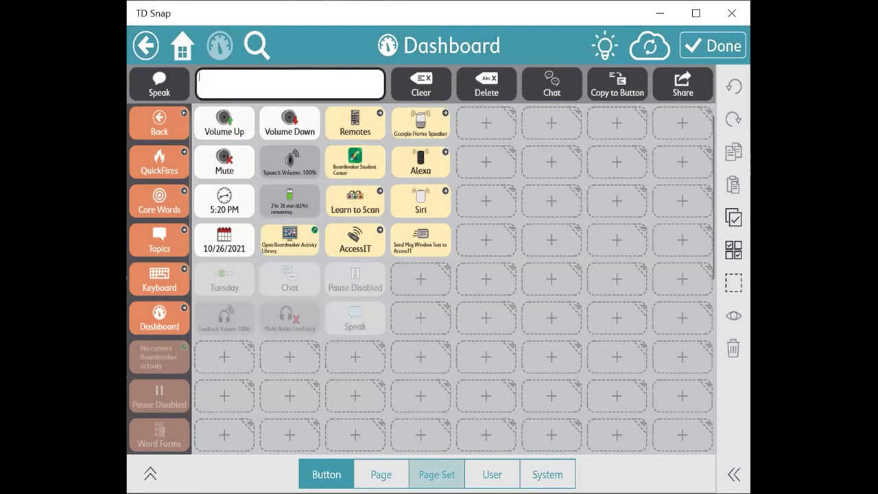
click(437, 474)
click(155, 385)
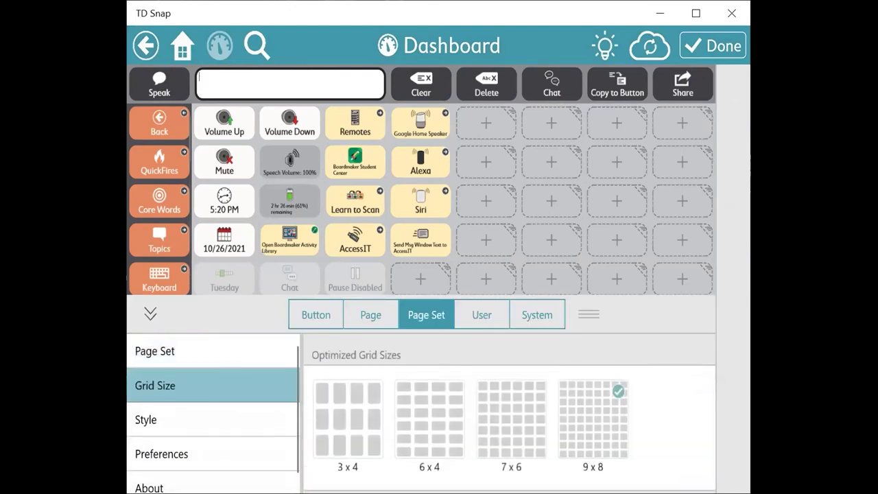
click(511, 422)
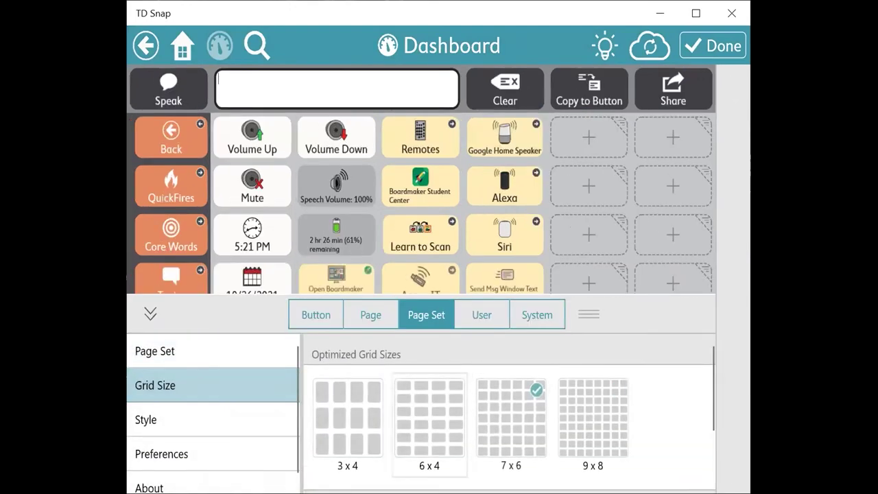
click(429, 420)
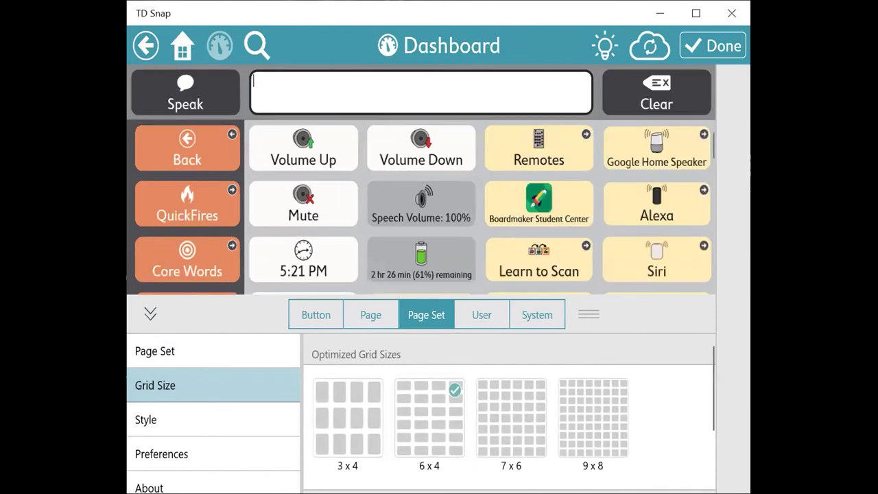
click(713, 46)
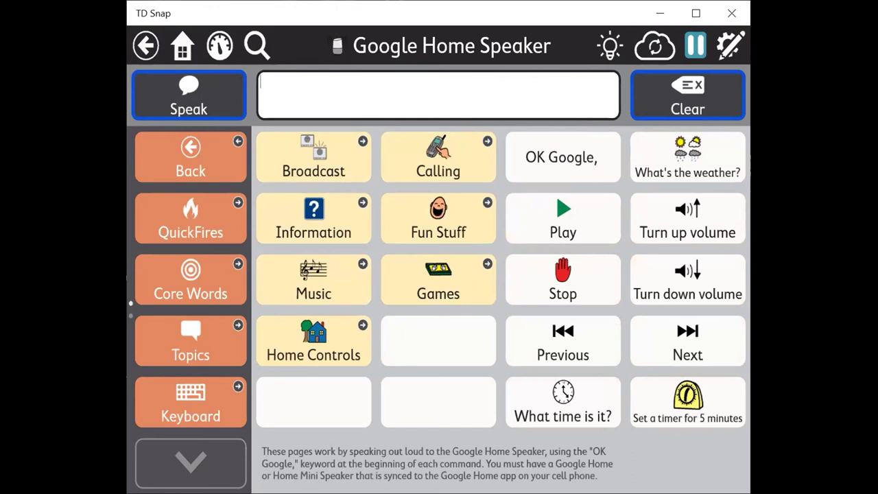
View the Calling and Fun Stuff pages of the Google Home Speaker and return to its main page.
click(438, 157)
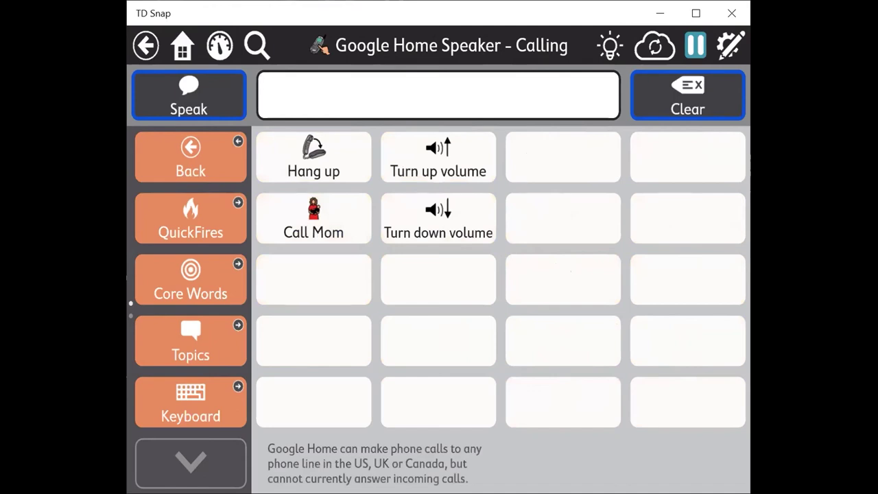
click(190, 157)
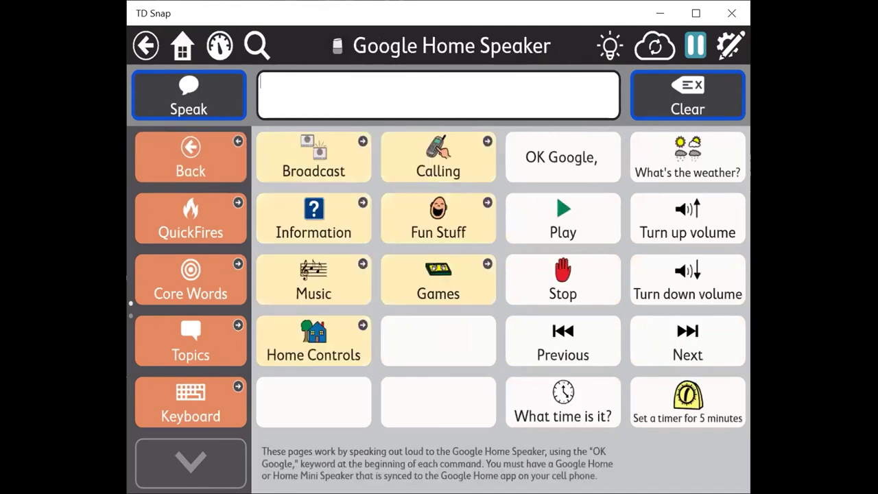
click(439, 218)
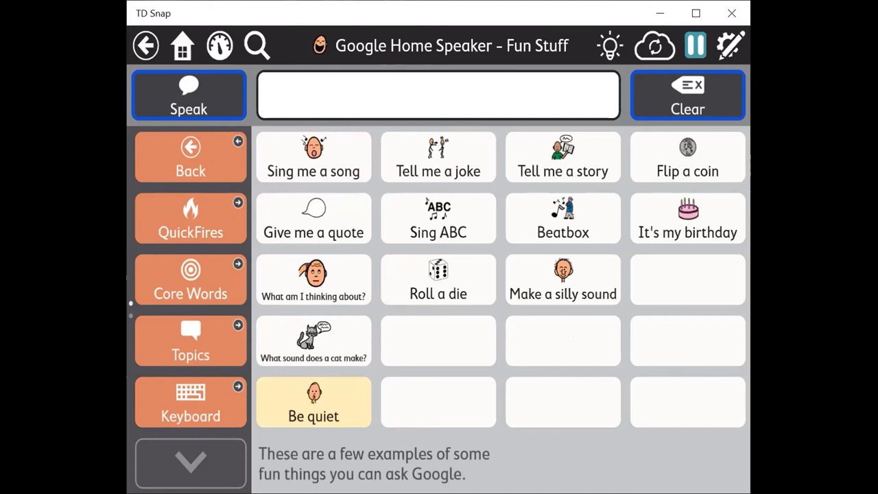
click(146, 45)
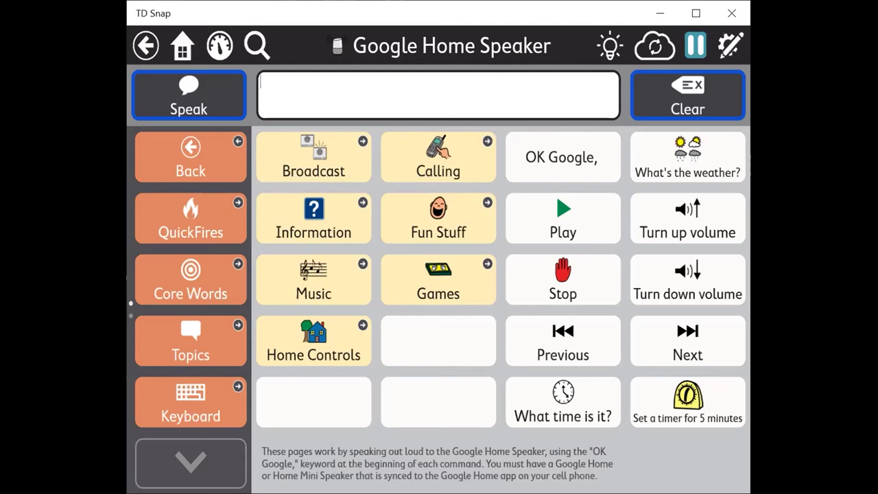
Shorten the message window by one cell, move Clear beside it, and add a Share button in the freed message bar cell.
click(730, 45)
click(687, 96)
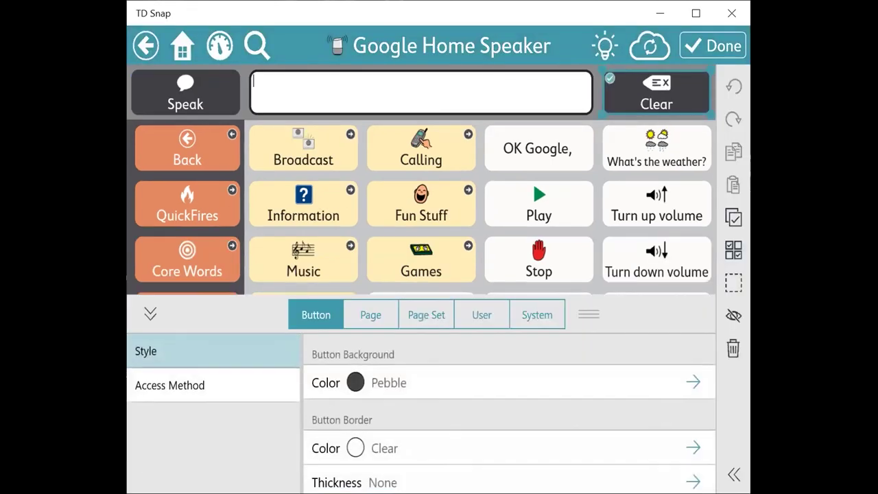
click(480, 92)
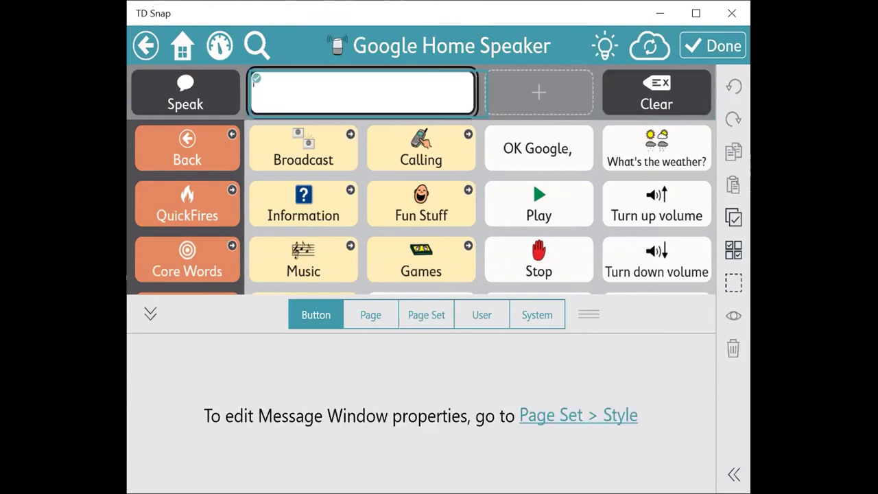
drag(657, 92, 539, 96)
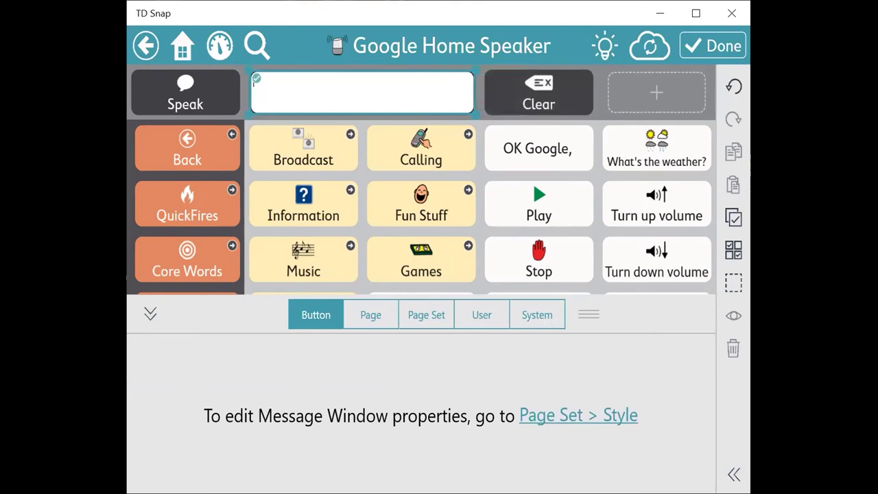
right_click(533, 182)
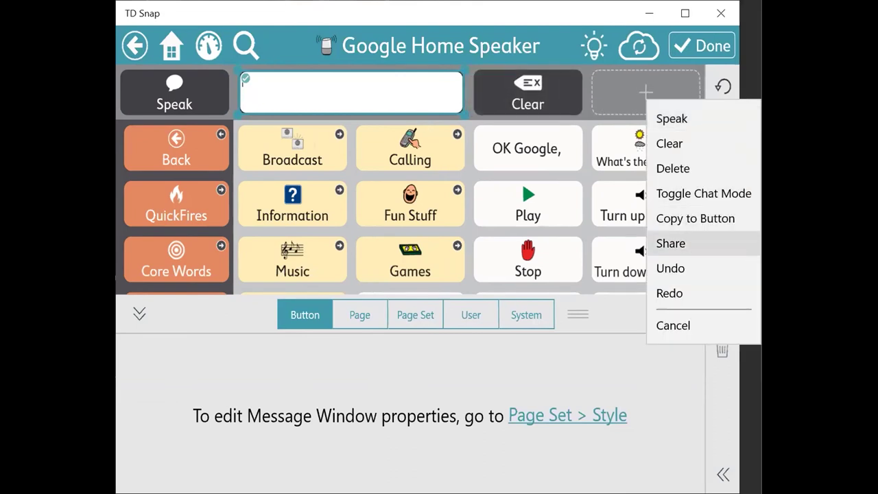
key(Return)
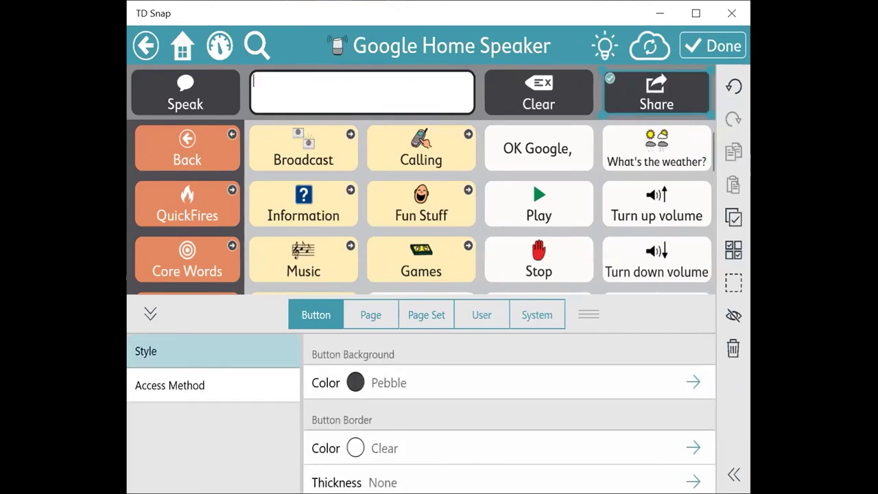
click(713, 45)
Check the message window's Share options, close them, and maximize the TD Snap window.
click(687, 95)
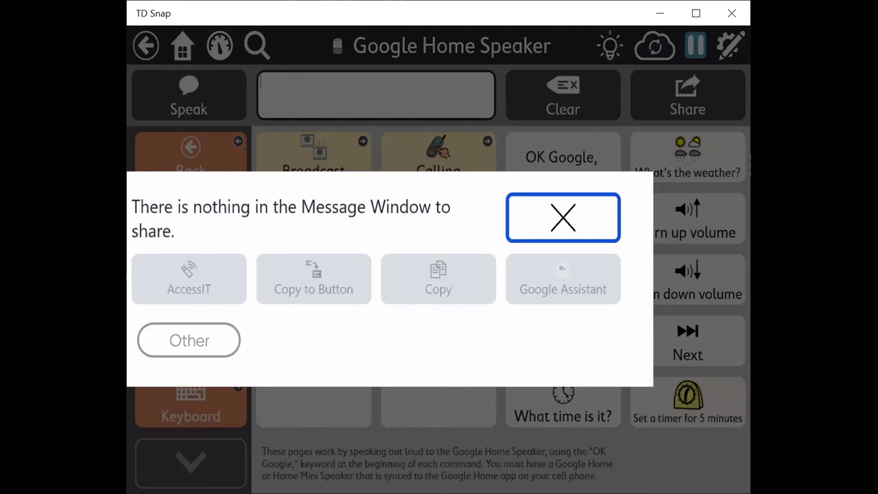
key(Return)
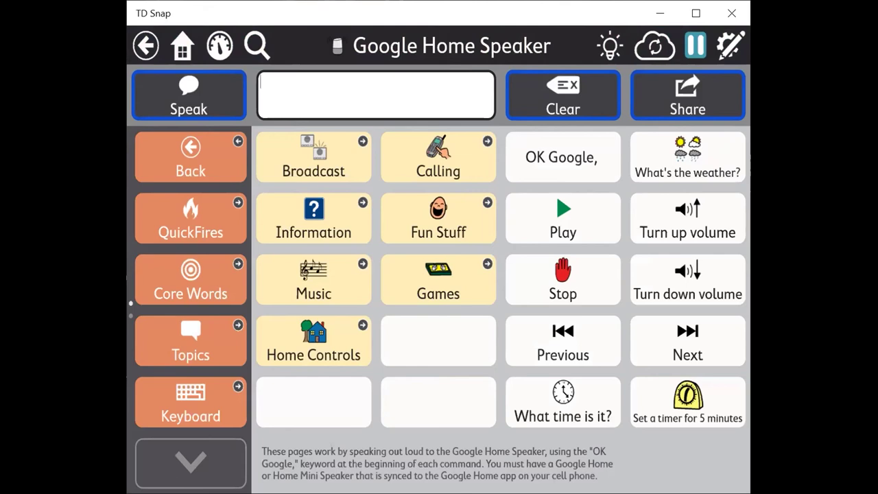
key(super+Up)
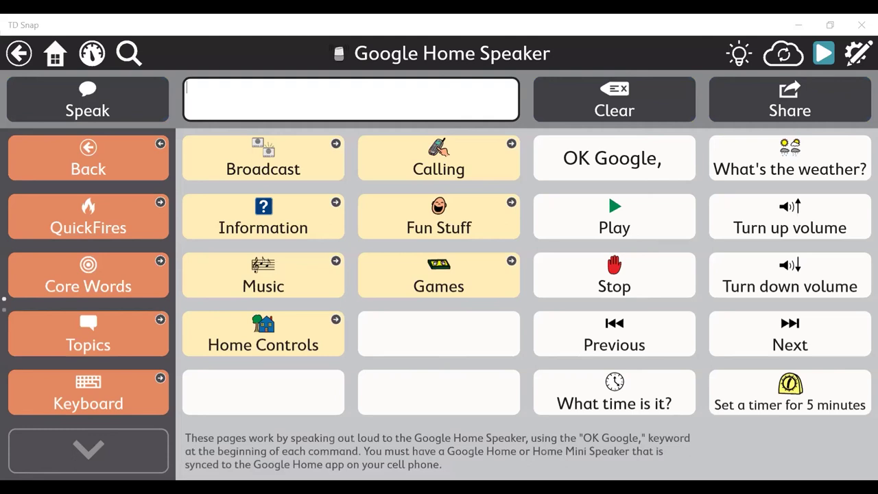
Look at the Classroom topic with its Topic Words and Supports pages, and return to the topic.
click(88, 333)
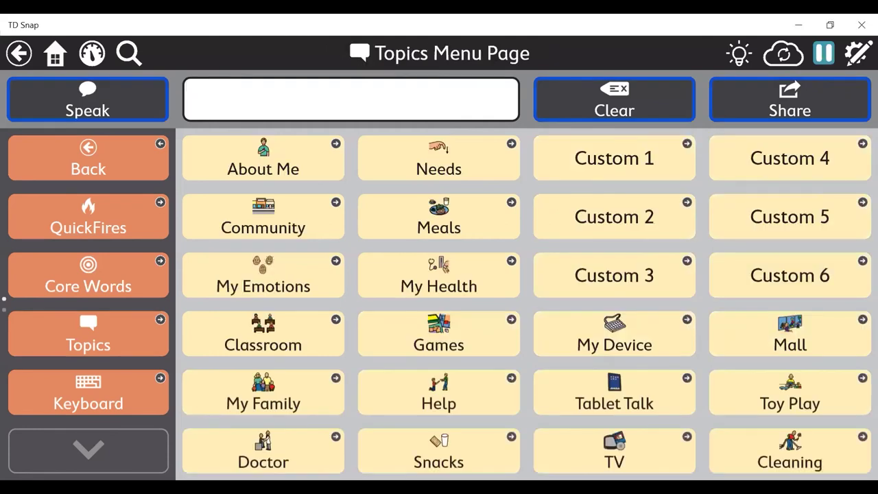
click(263, 333)
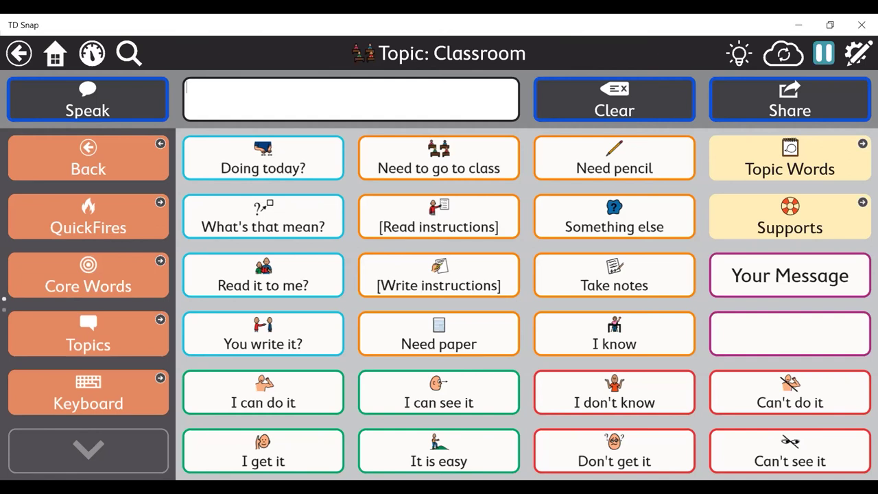
click(790, 158)
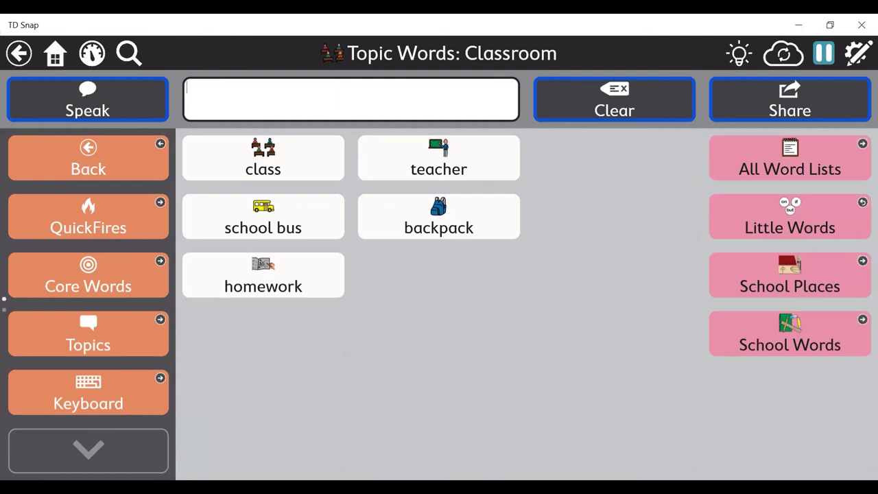
click(18, 53)
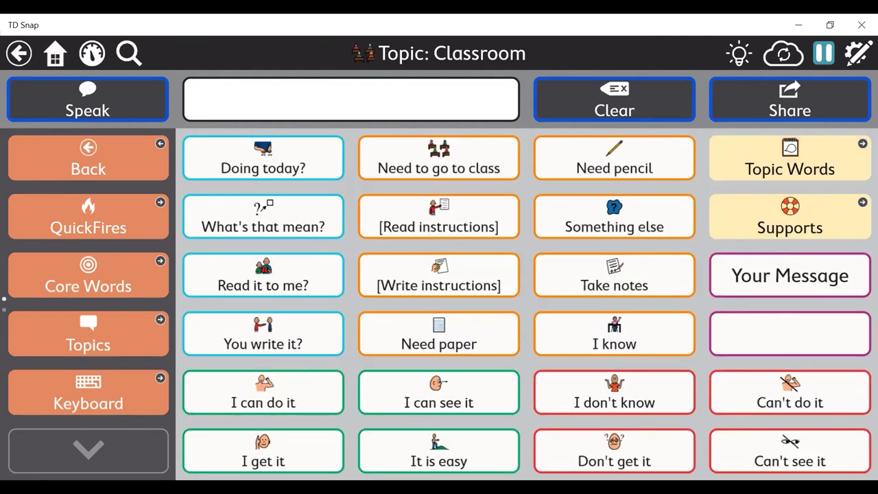
click(789, 217)
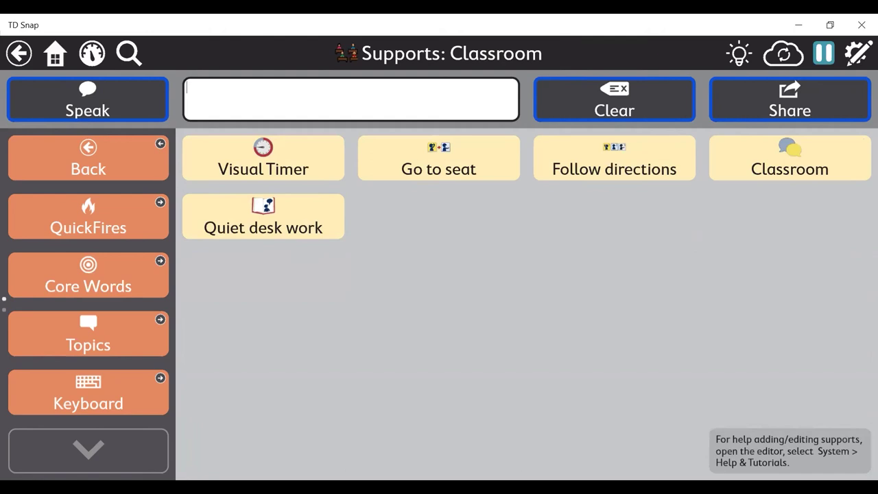
click(88, 158)
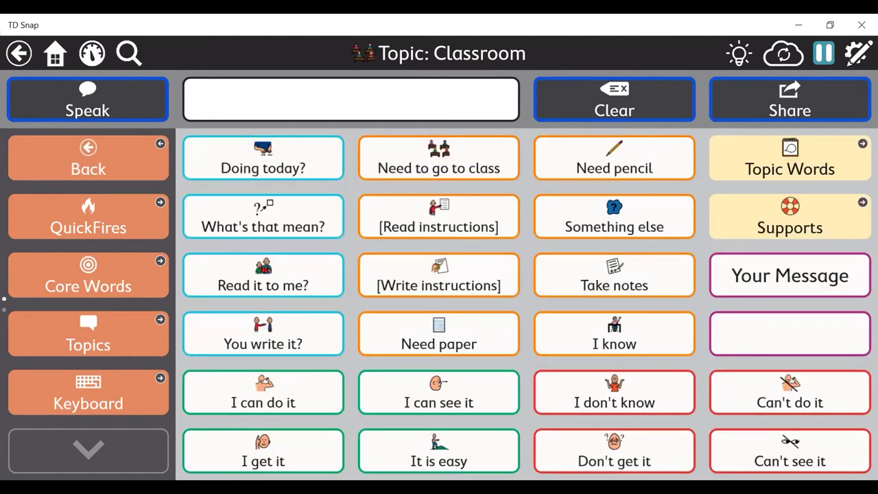
Return to the Topics menu, view the Custom 1 topic page, and go back to the menu.
click(88, 333)
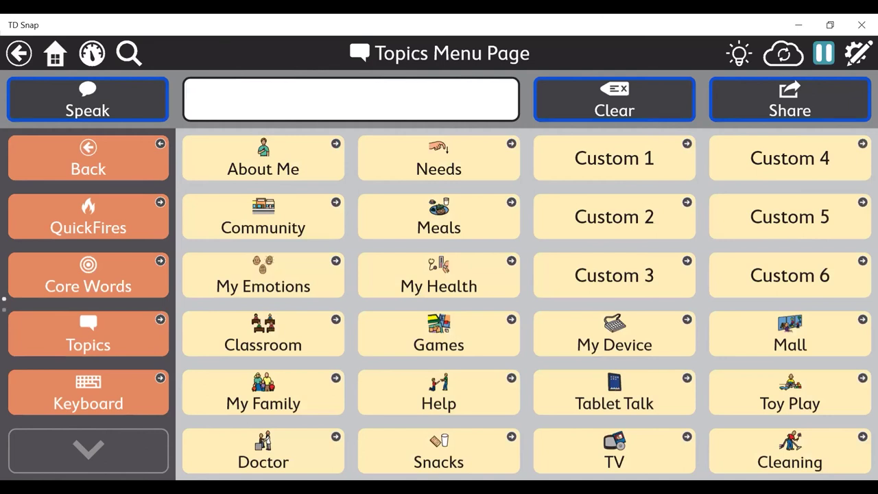
click(614, 158)
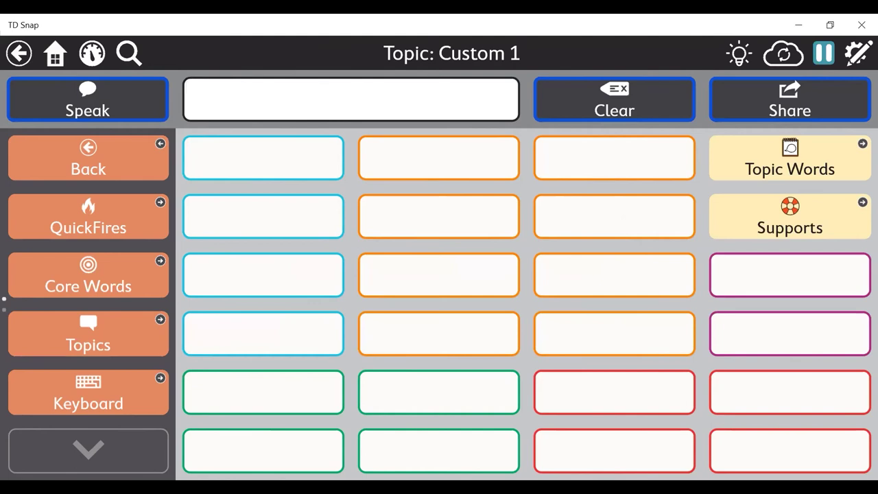
click(87, 158)
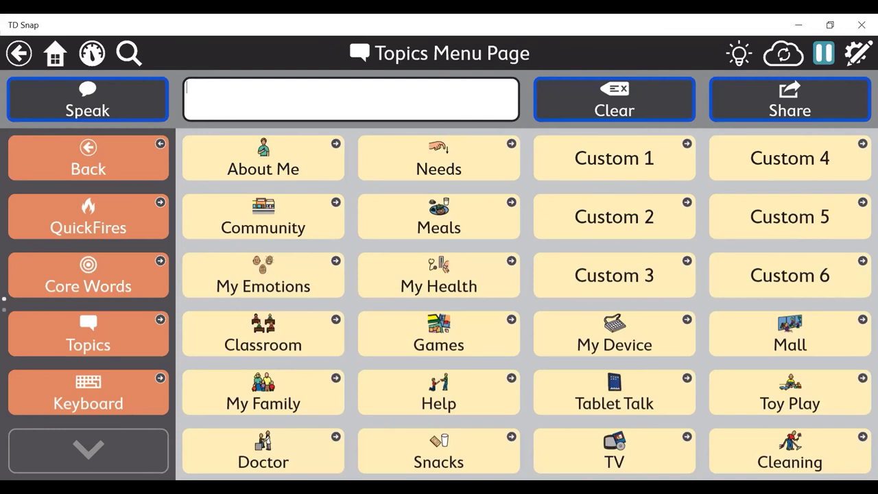
On the Keyboard - Main AEIOU page, give the first word predictor button a custom yellow background and finish editing.
click(88, 392)
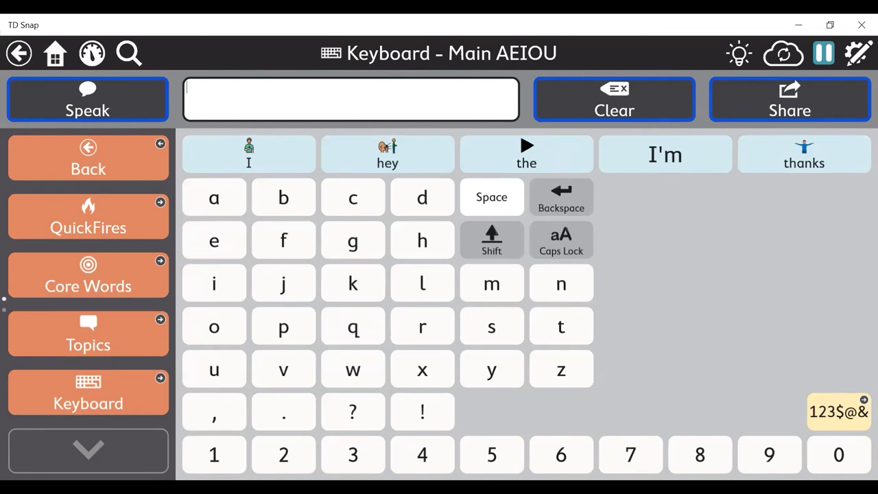
click(859, 53)
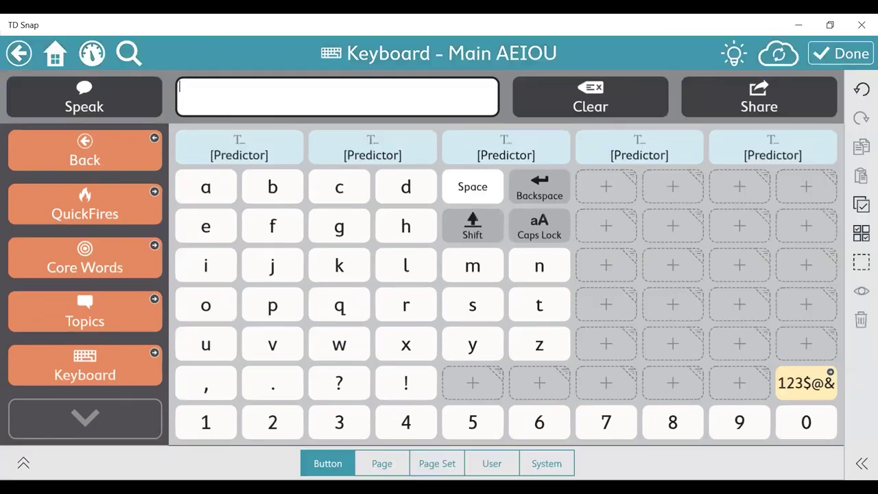
click(239, 147)
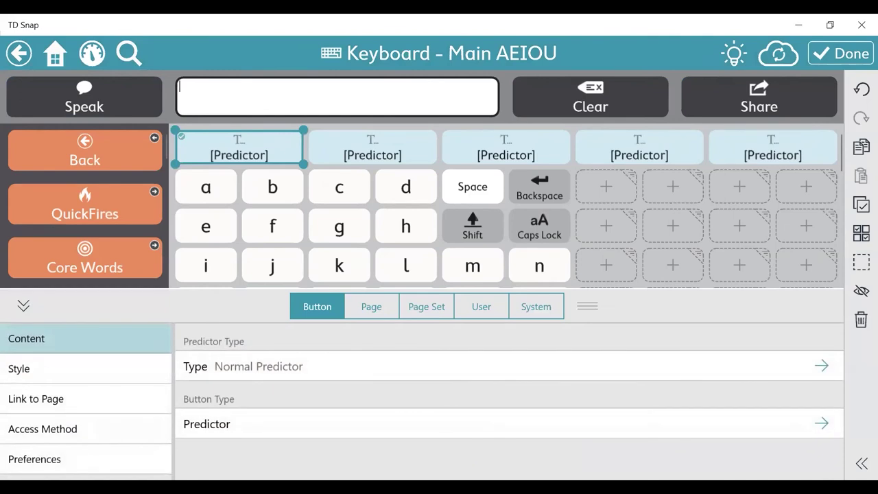
click(42, 368)
click(204, 366)
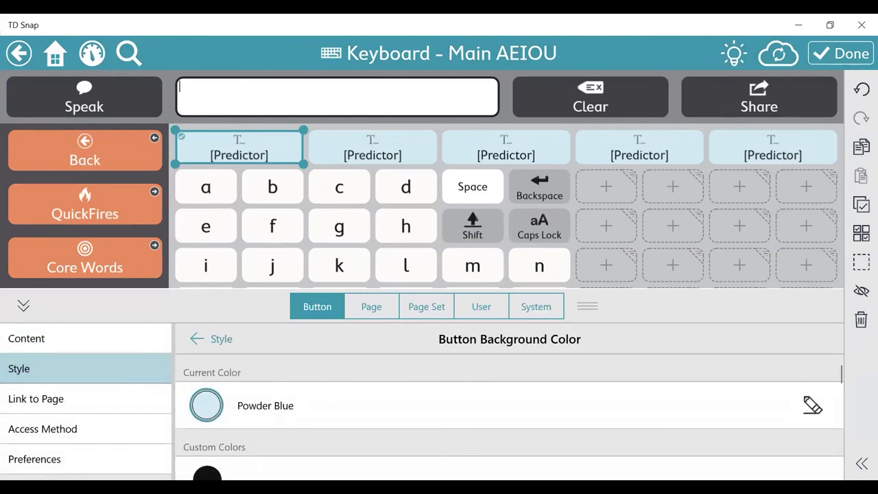
click(812, 405)
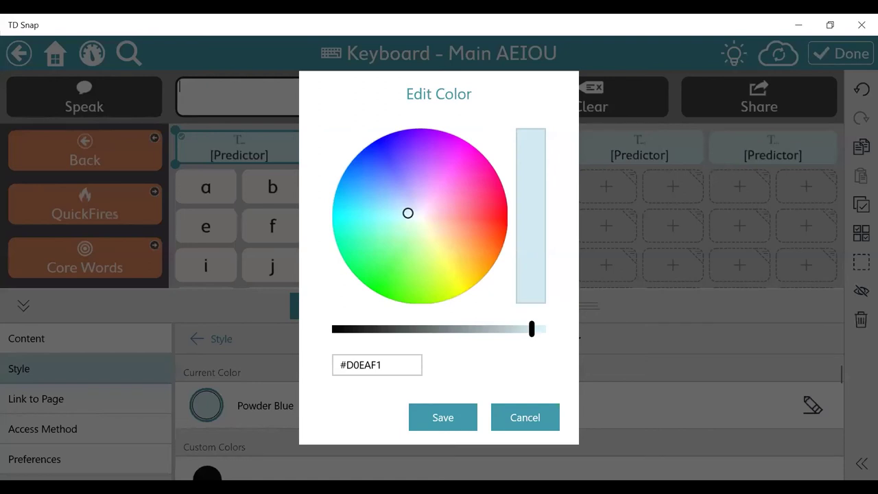
click(447, 261)
click(442, 417)
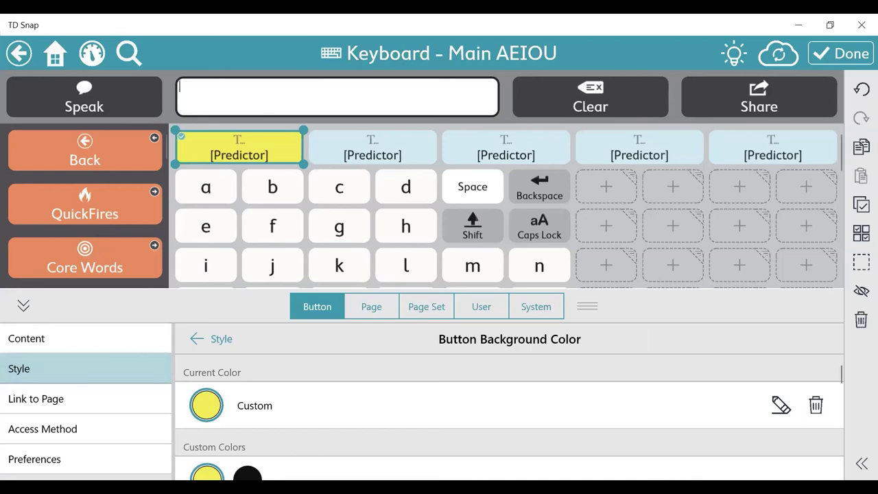
click(840, 53)
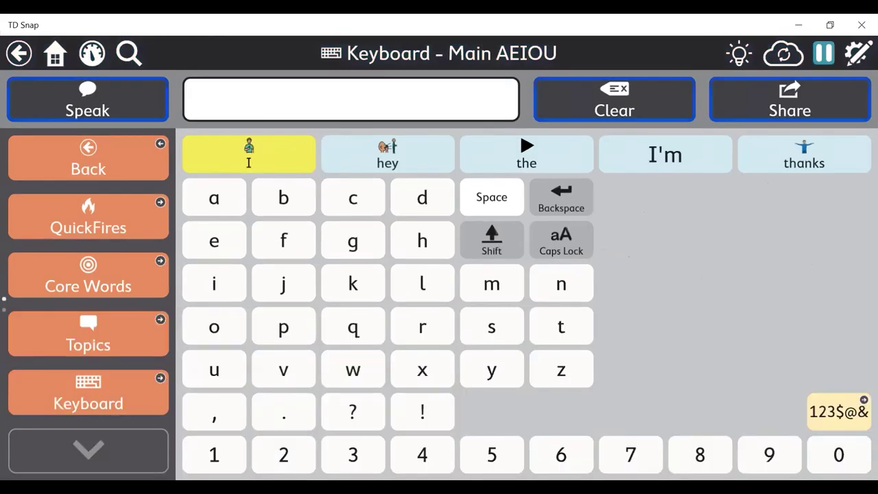
Link the drink button on the Core Words Actions list to the existing page Main List: Food & Drink.
click(88, 275)
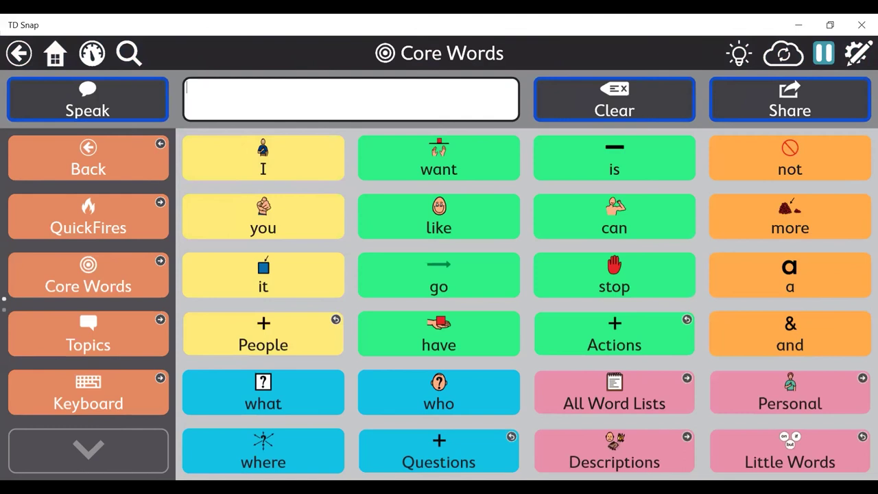
click(614, 333)
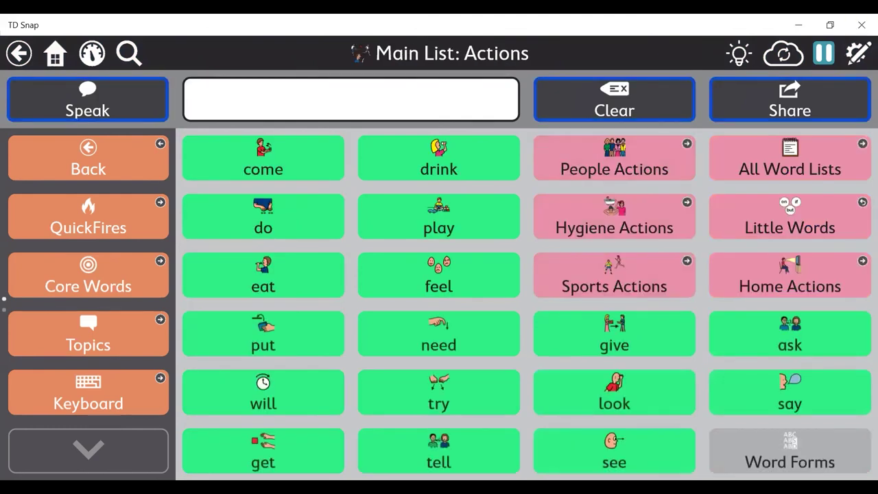
click(858, 53)
click(421, 151)
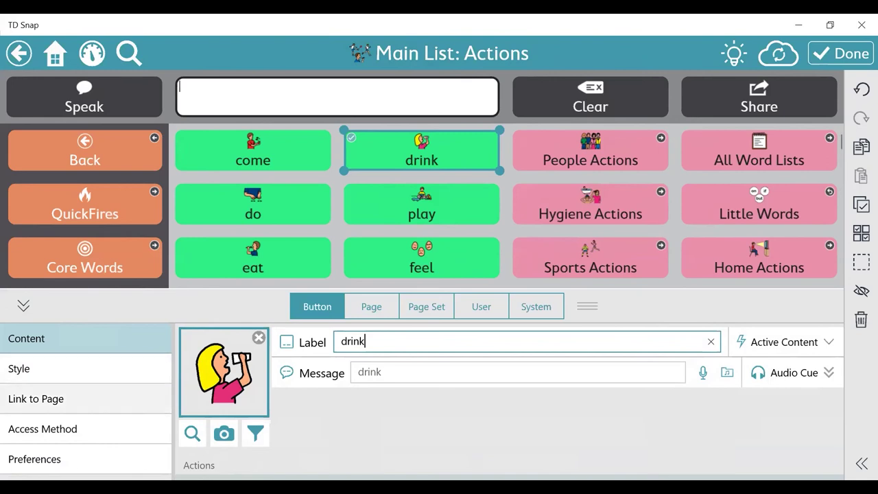
click(41, 399)
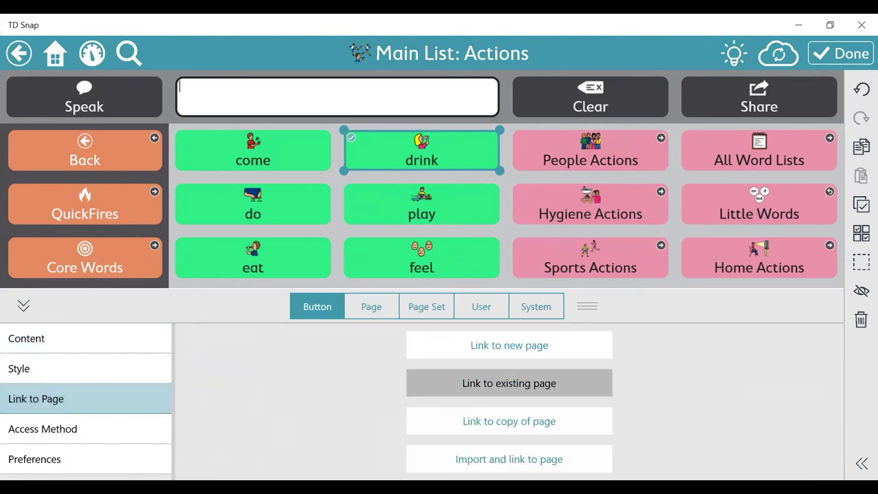
click(509, 383)
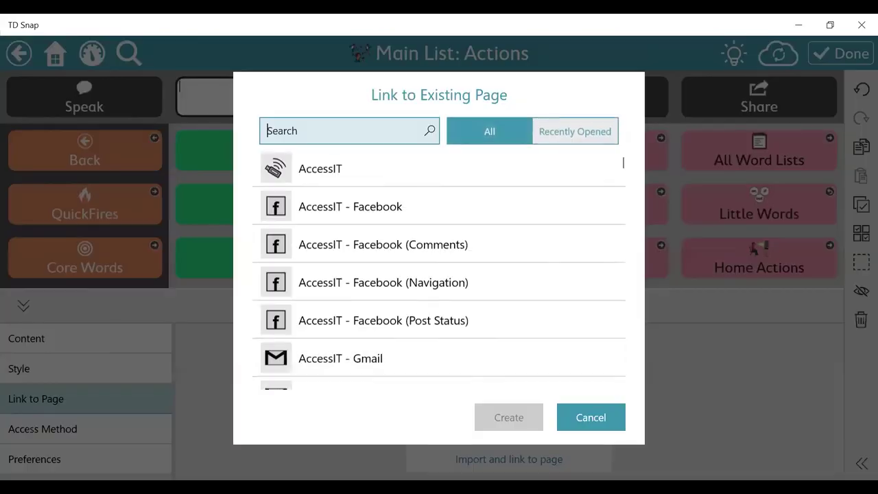
text(food)
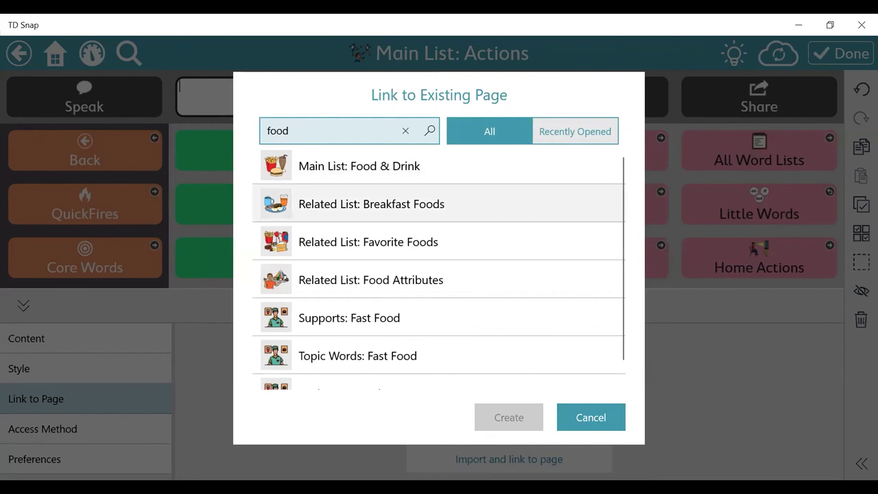
click(360, 166)
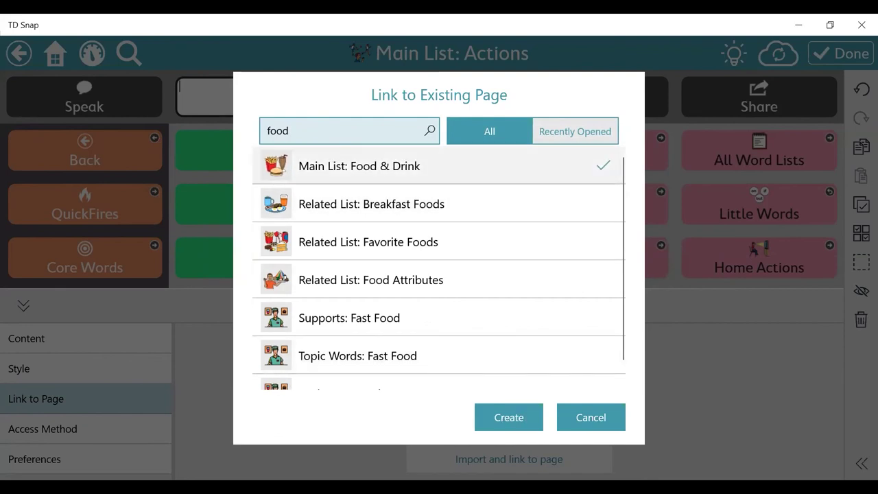
click(509, 417)
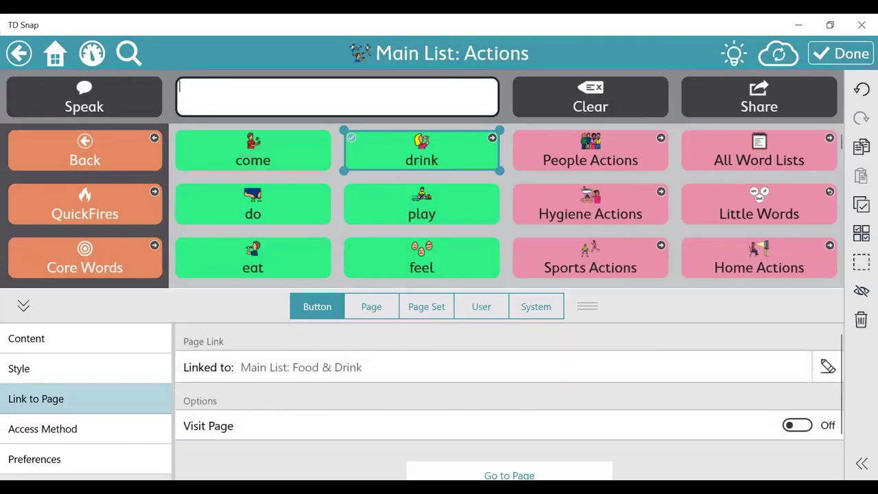
click(841, 54)
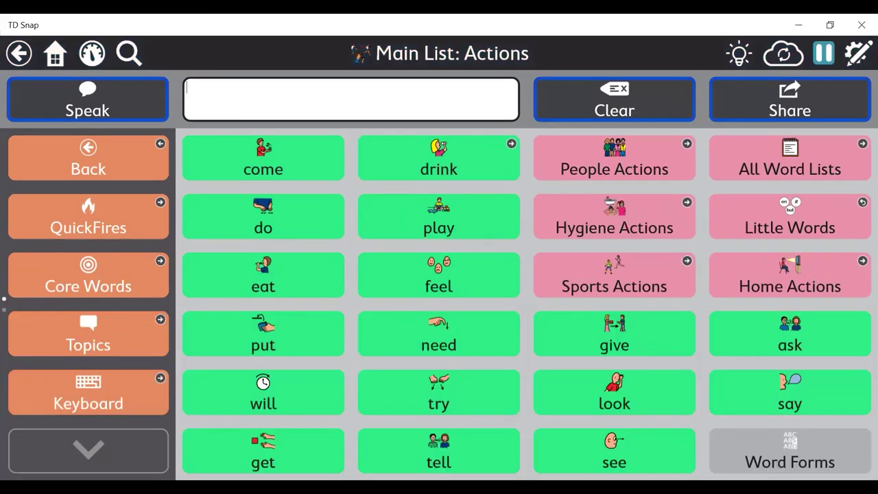
Test the drink button's page link, go back to the Actions list, and return to Core Words.
click(439, 158)
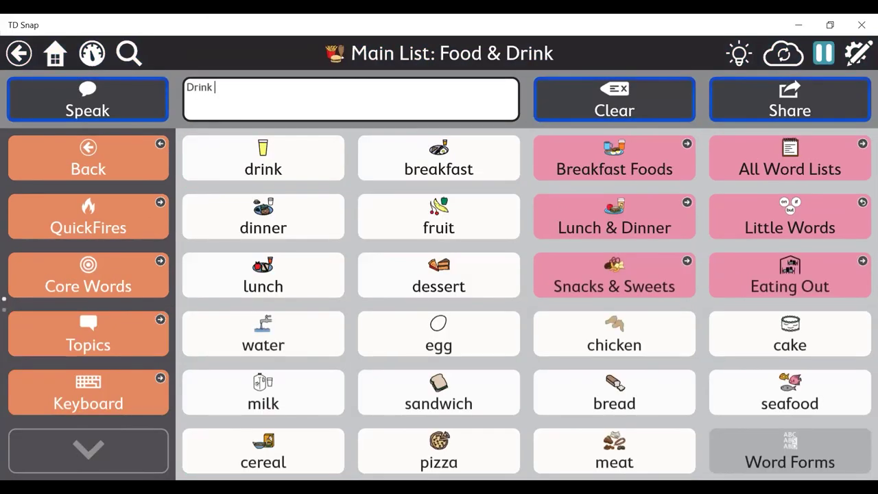
click(88, 157)
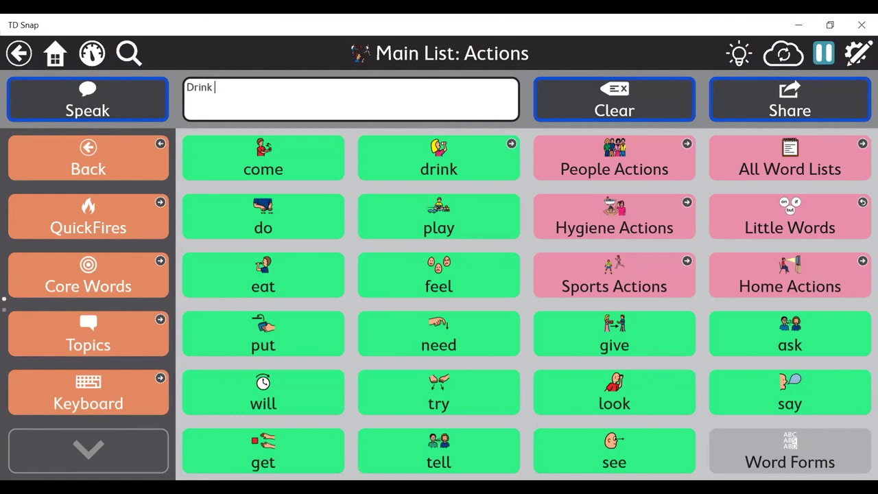
click(88, 274)
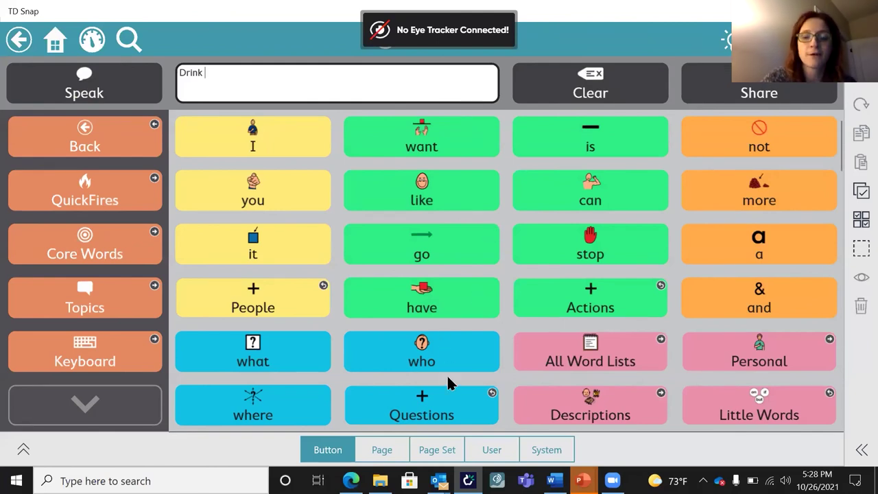
Create a page set from the pre-installed Text Page Set, keeping the name Text Page Set.
click(438, 449)
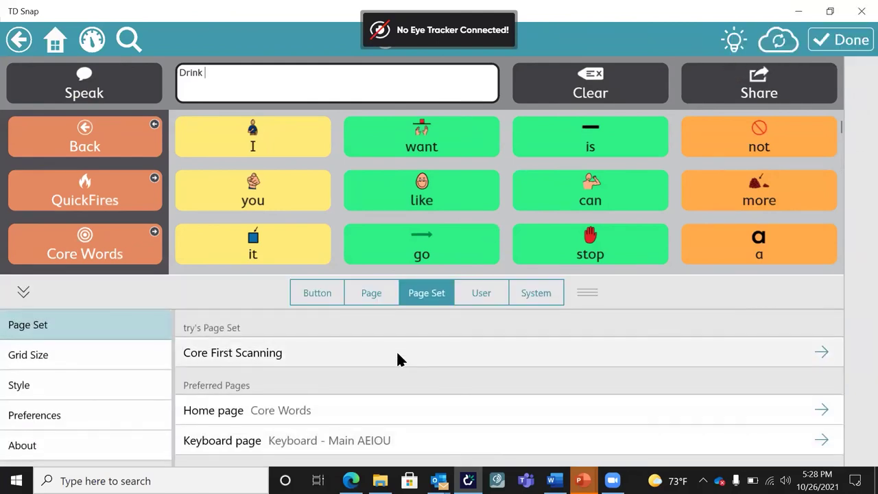
click(397, 351)
scroll(393, 403, down, 10)
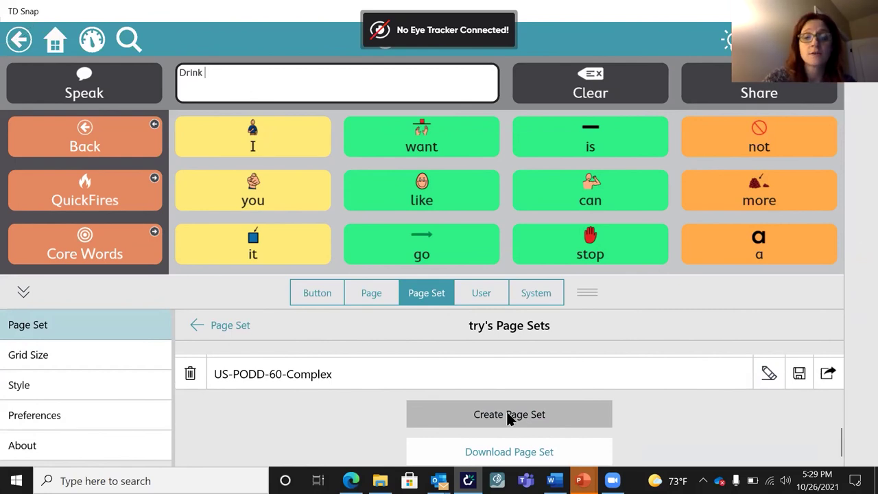
click(509, 418)
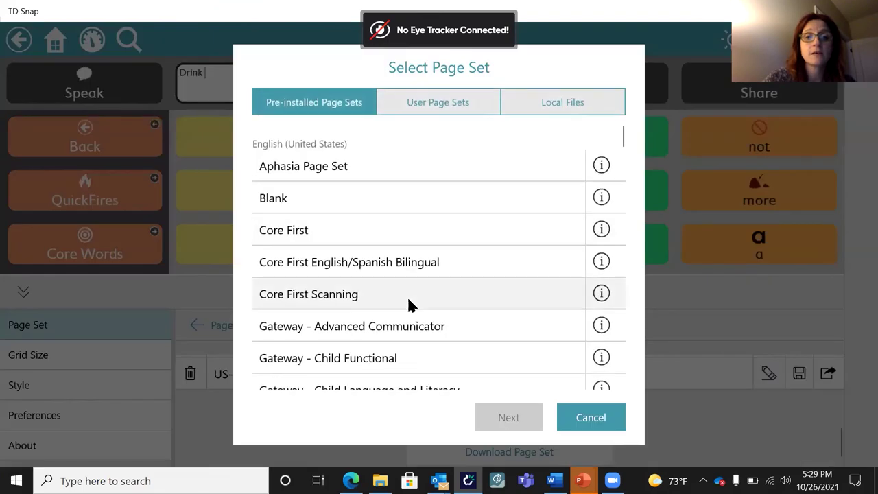
scroll(408, 300, down, 5)
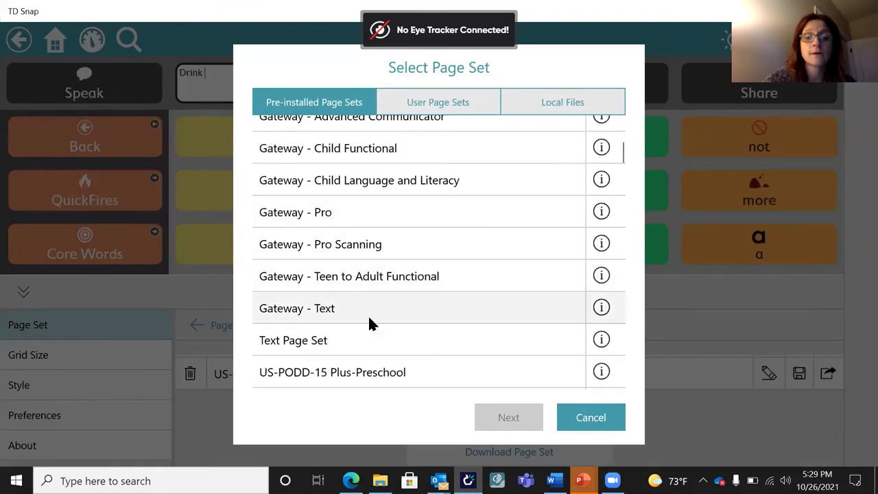
scroll(369, 319, down, 2)
click(353, 259)
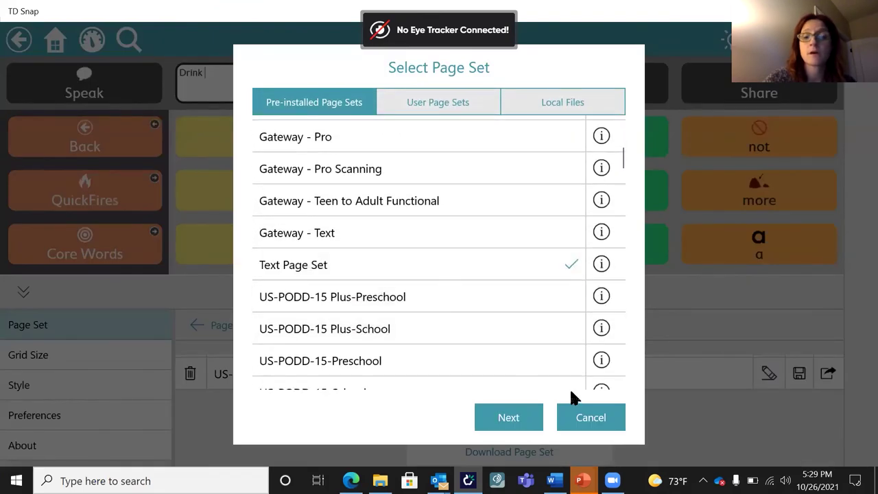
click(512, 414)
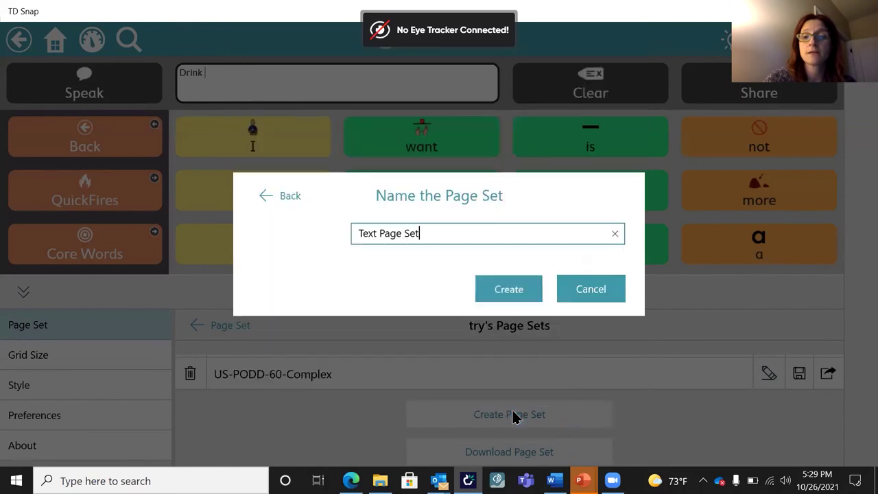
click(512, 287)
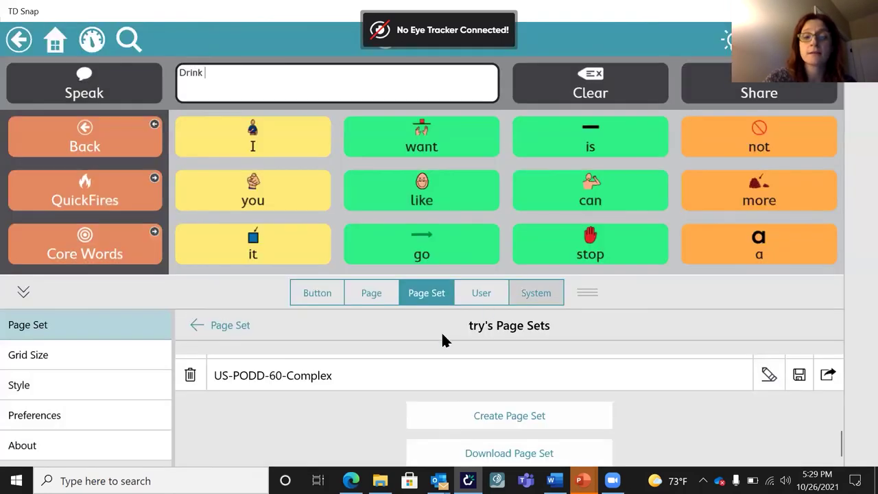
Switch to the new Text Page Set and collapse the settings to show the full page.
scroll(440, 363, up, 2)
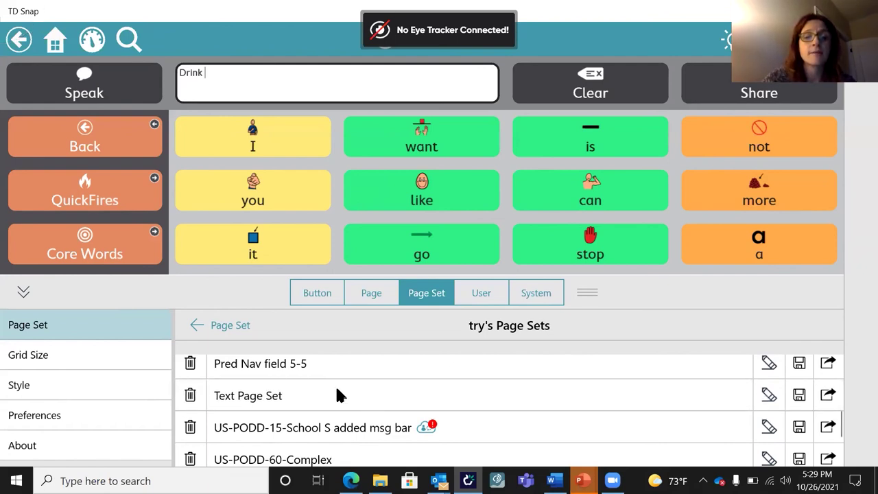
click(315, 398)
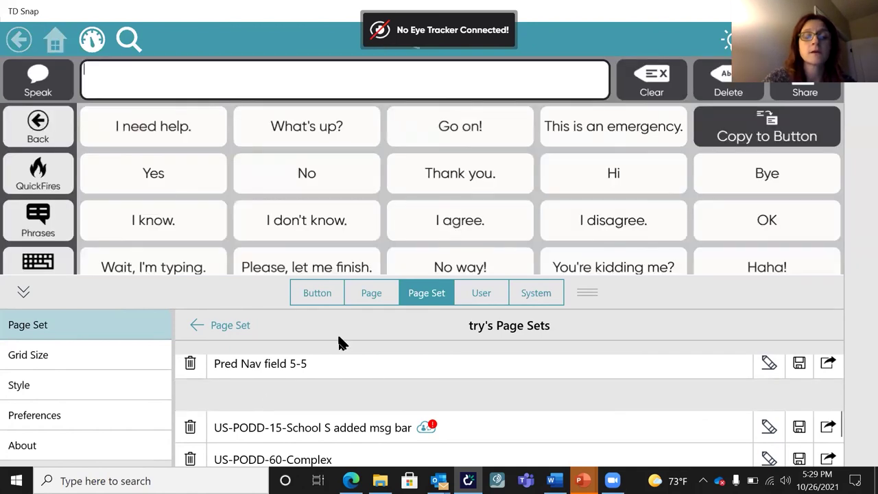
click(23, 294)
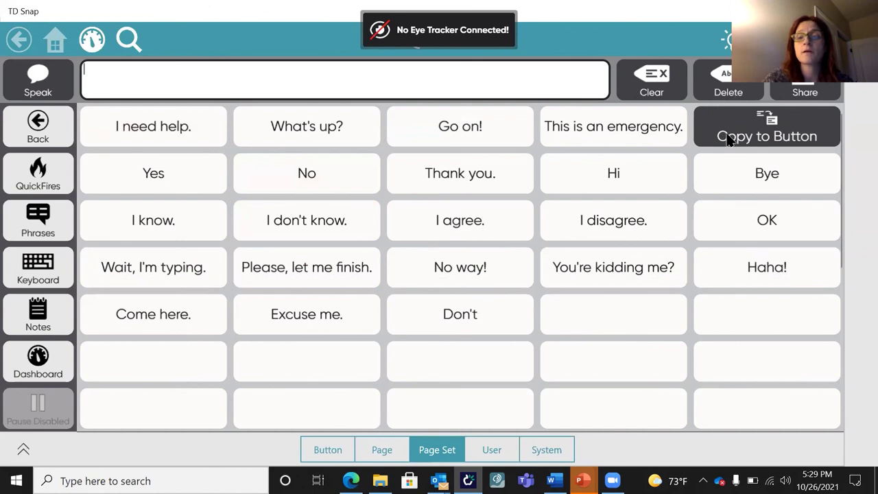
Leave editing mode and add the phrase "Go on!" to the message window.
click(435, 125)
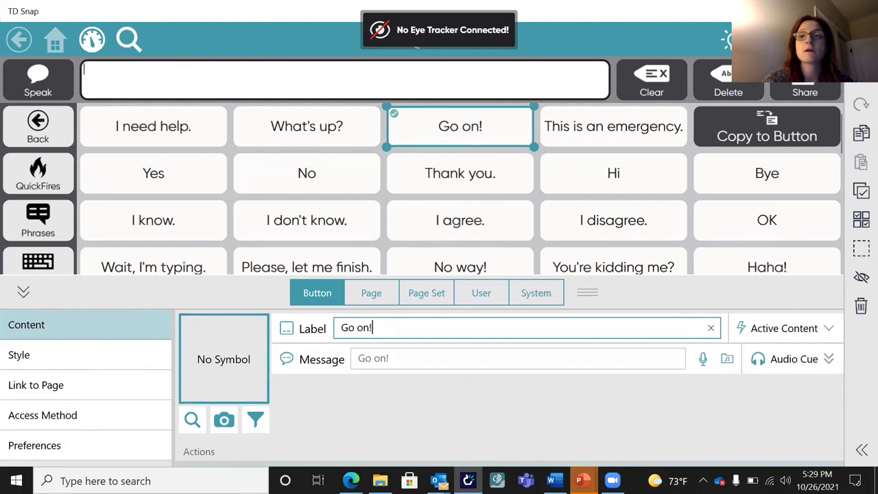
key(ctrl+e)
click(516, 133)
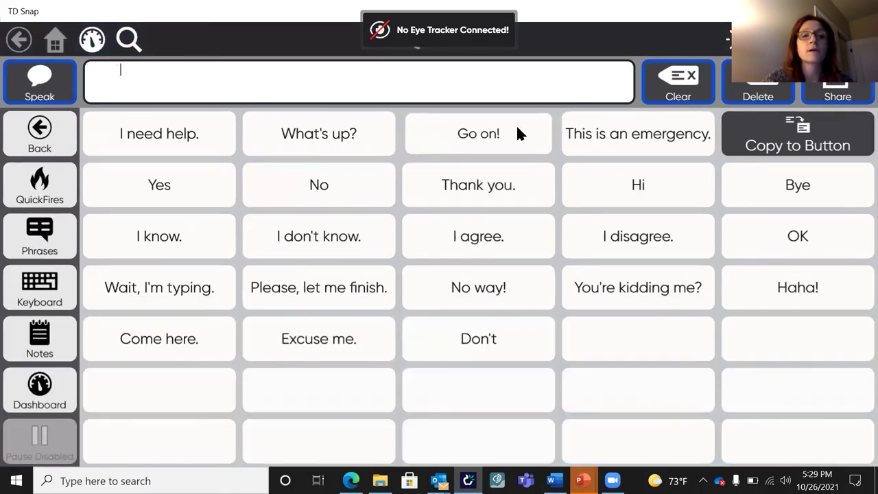
Compose "The game is great." after "Go on!" in the message window, using the on-screen keyboard and its word predictions.
click(48, 288)
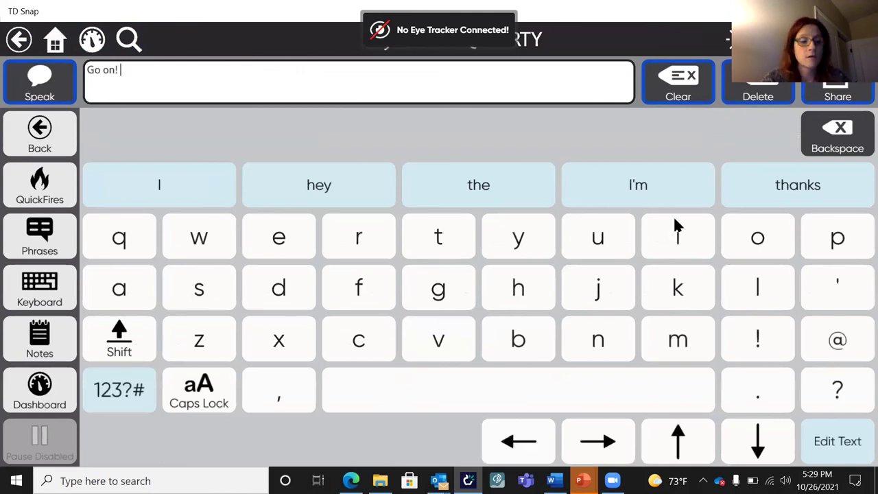
click(451, 245)
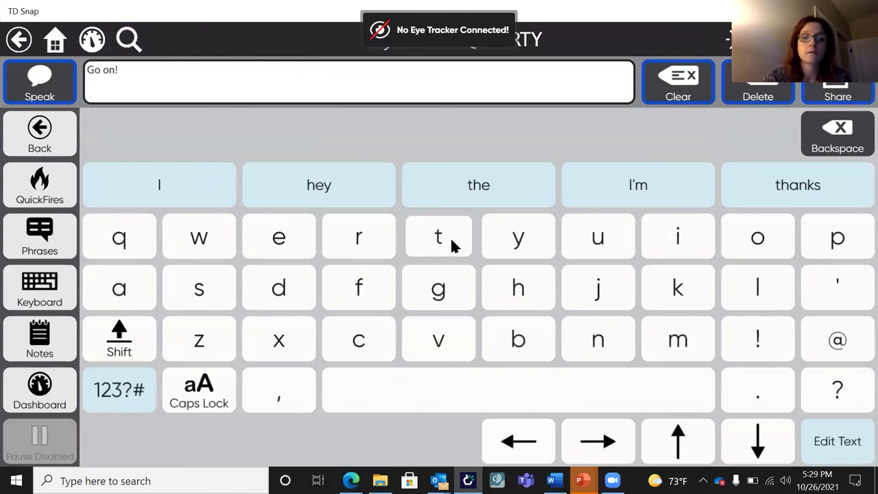
click(513, 292)
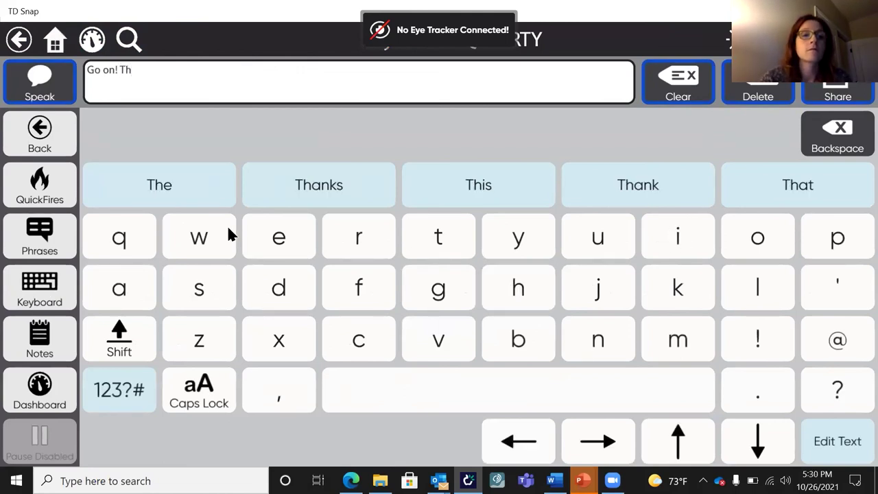
click(185, 184)
click(443, 294)
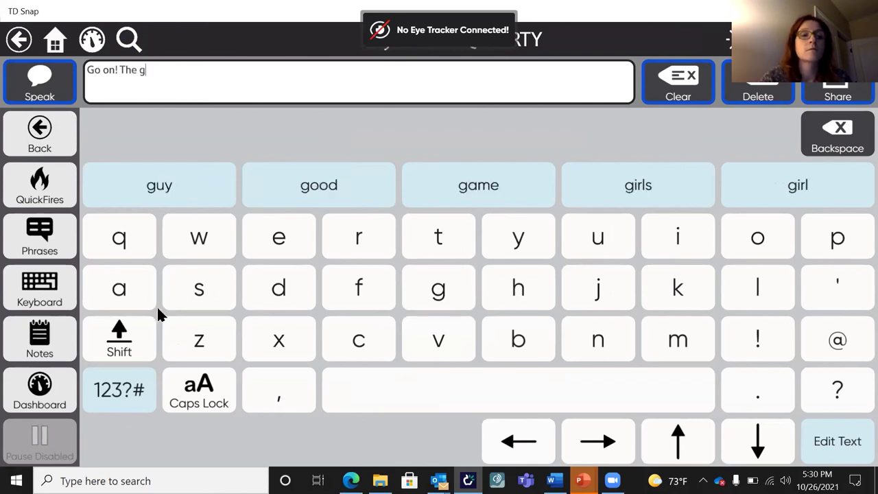
click(490, 177)
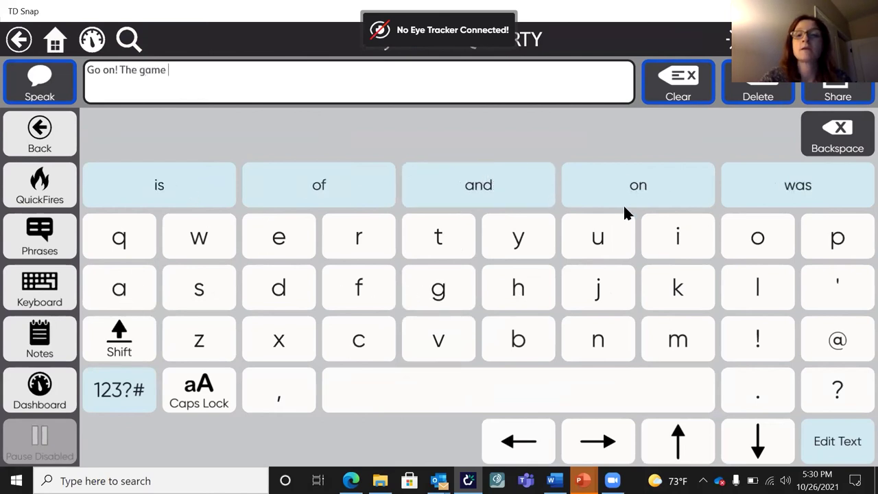
click(686, 235)
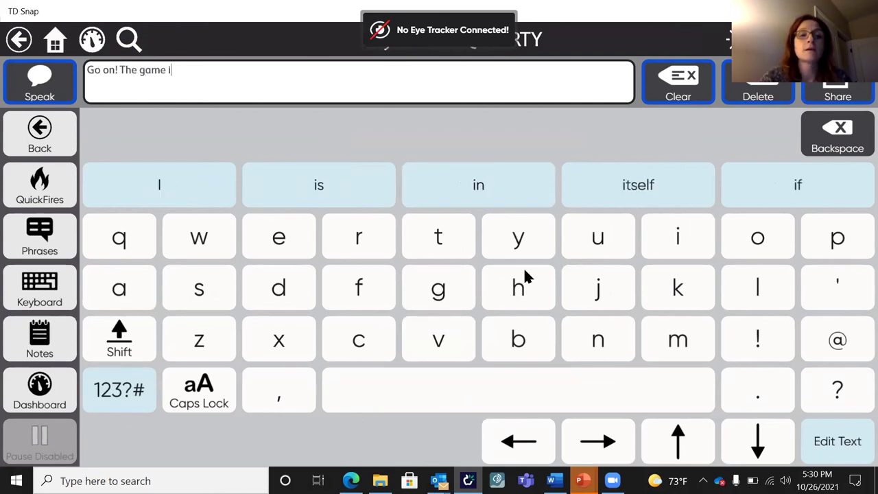
click(317, 191)
click(437, 290)
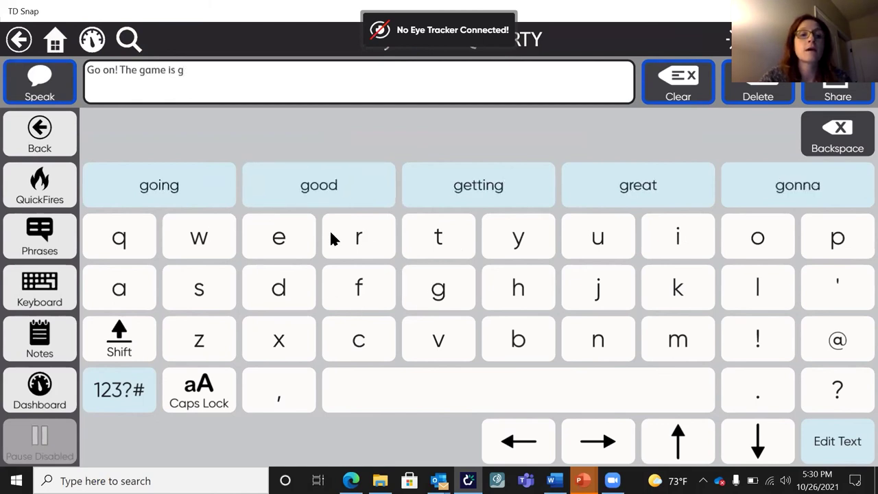
click(380, 238)
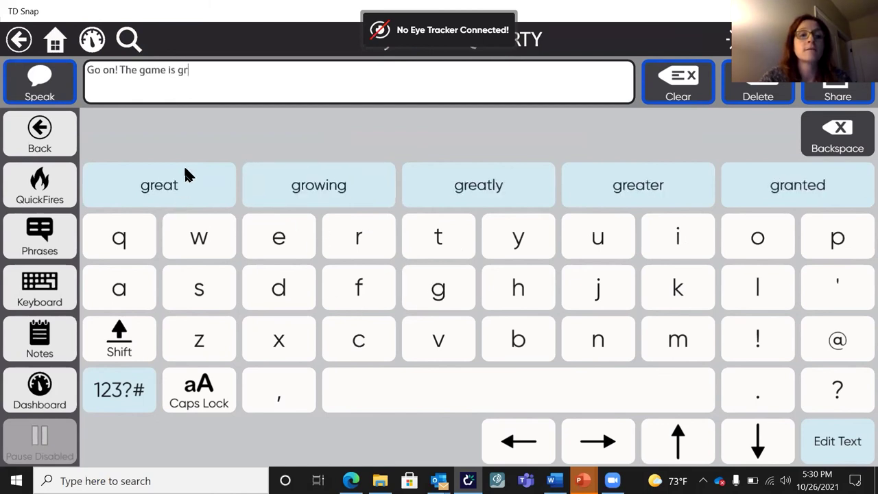
click(186, 175)
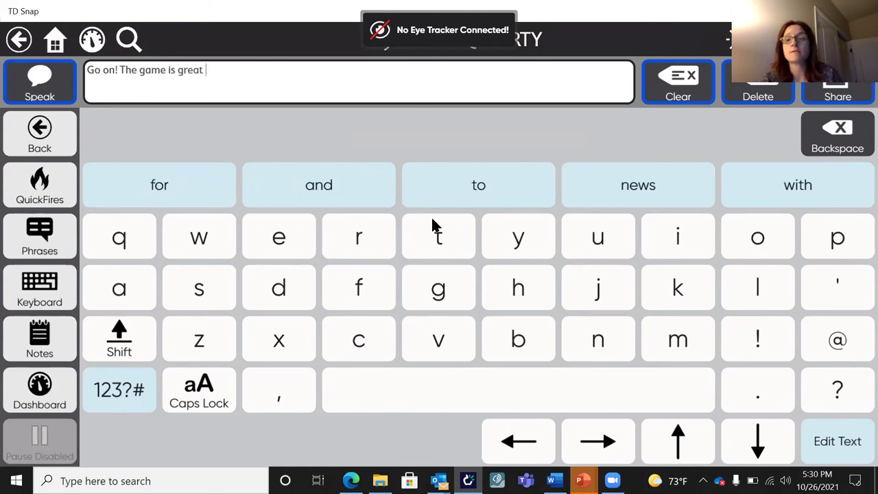
click(759, 398)
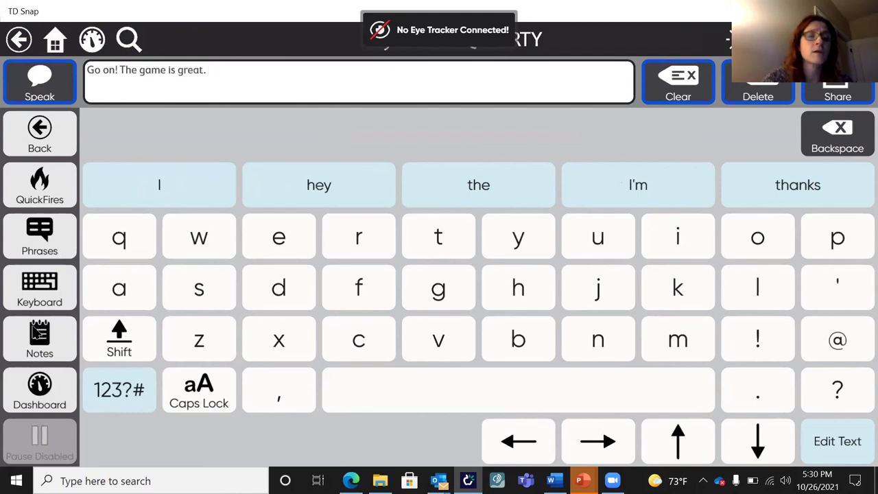
Save the message "Go on! The game is great." to the first empty button on the Notes page.
click(35, 332)
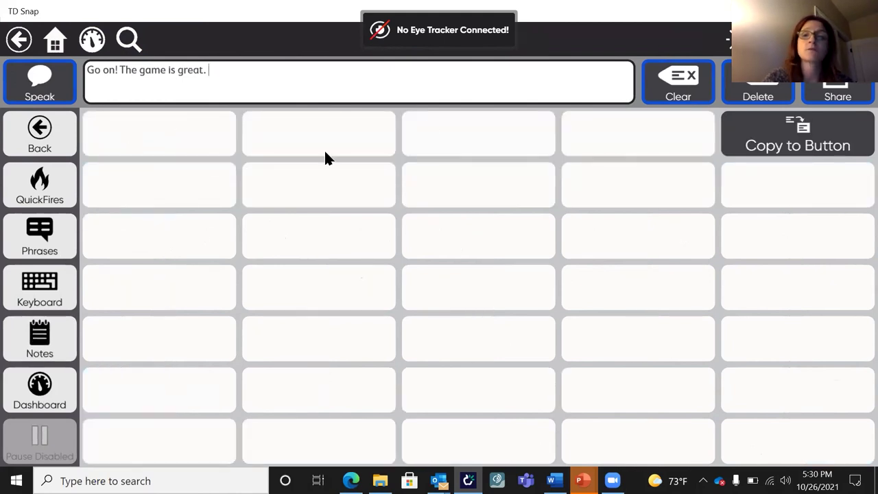
click(782, 126)
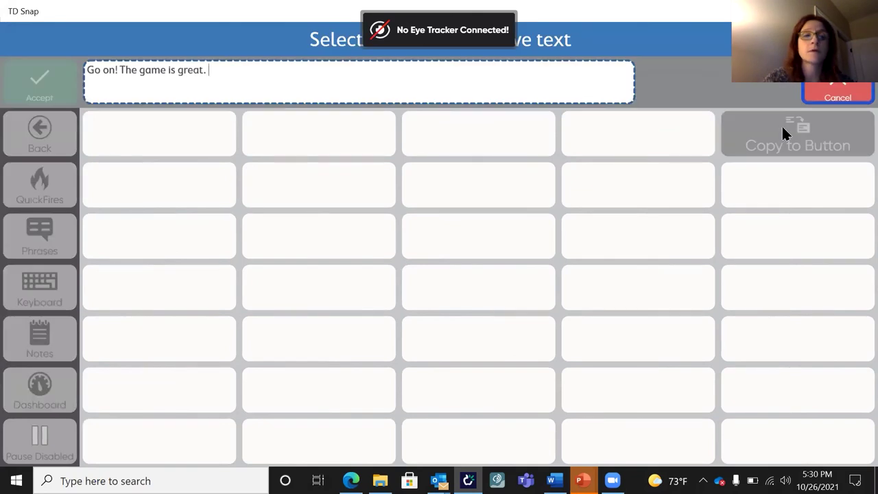
click(162, 140)
click(39, 82)
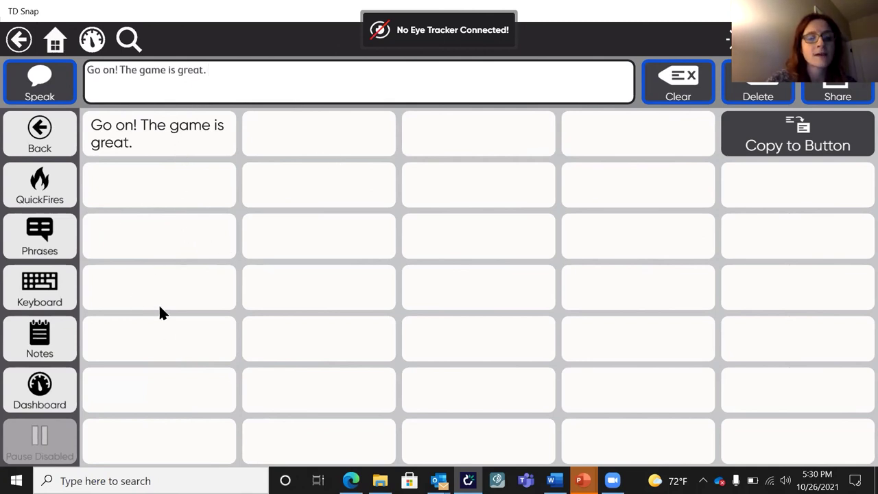
Try sending the message window text to Google Assistant from the Dashboard's Google Assistant page.
click(41, 388)
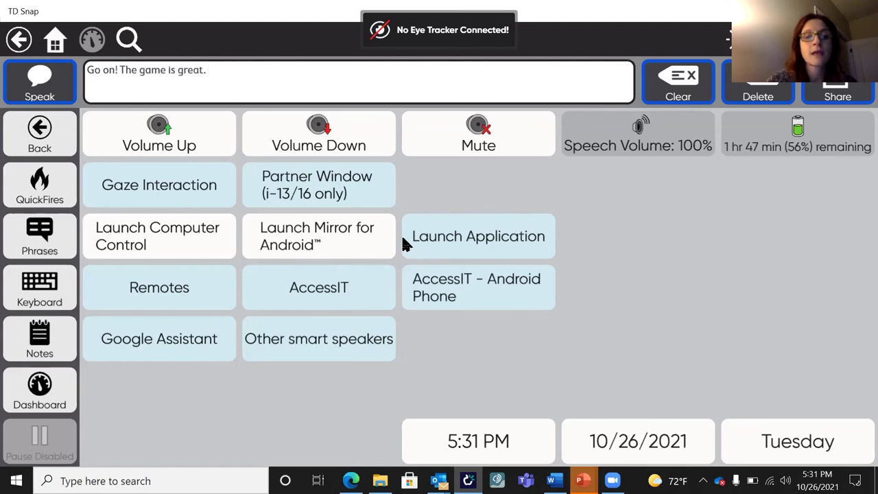
click(195, 341)
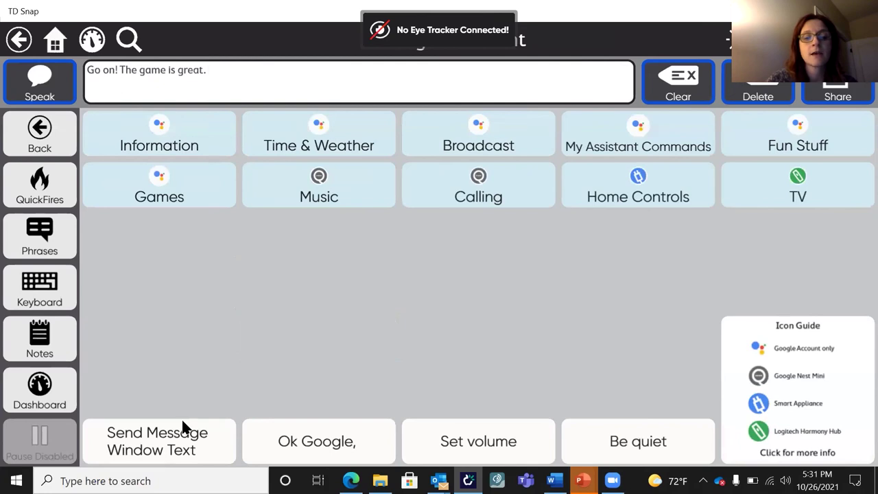
click(176, 448)
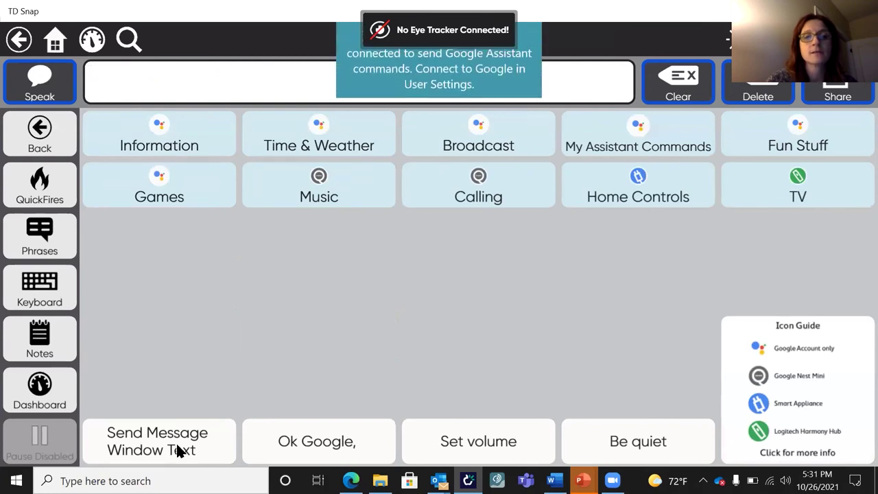